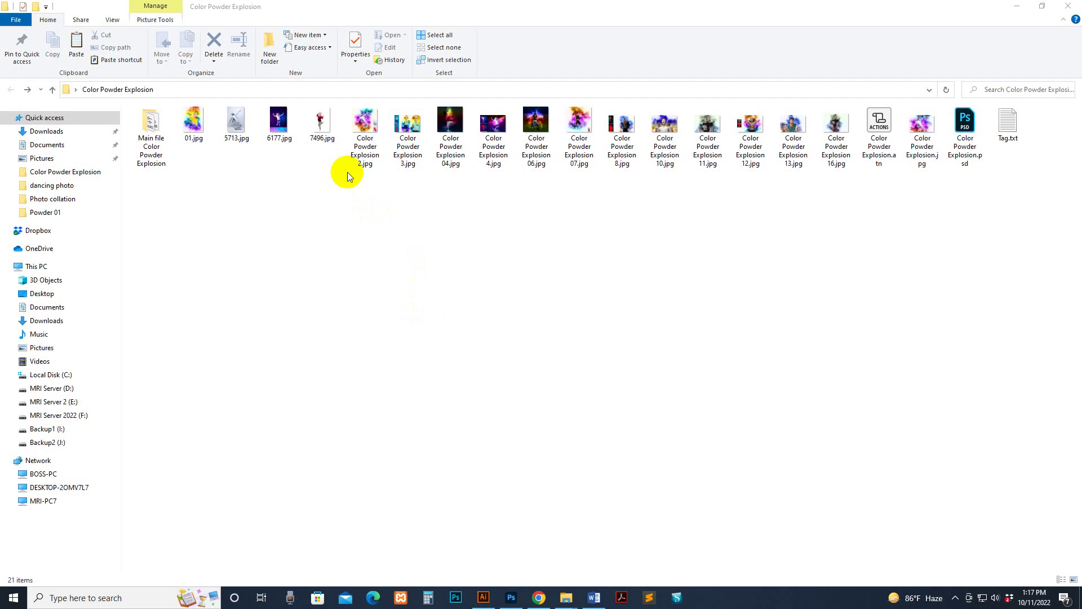
Browse the sample effect images in the Color Powder Explosion folder, starting from Color Powder Explosion 2.jpg, and close the viewer.
double_click(363, 120)
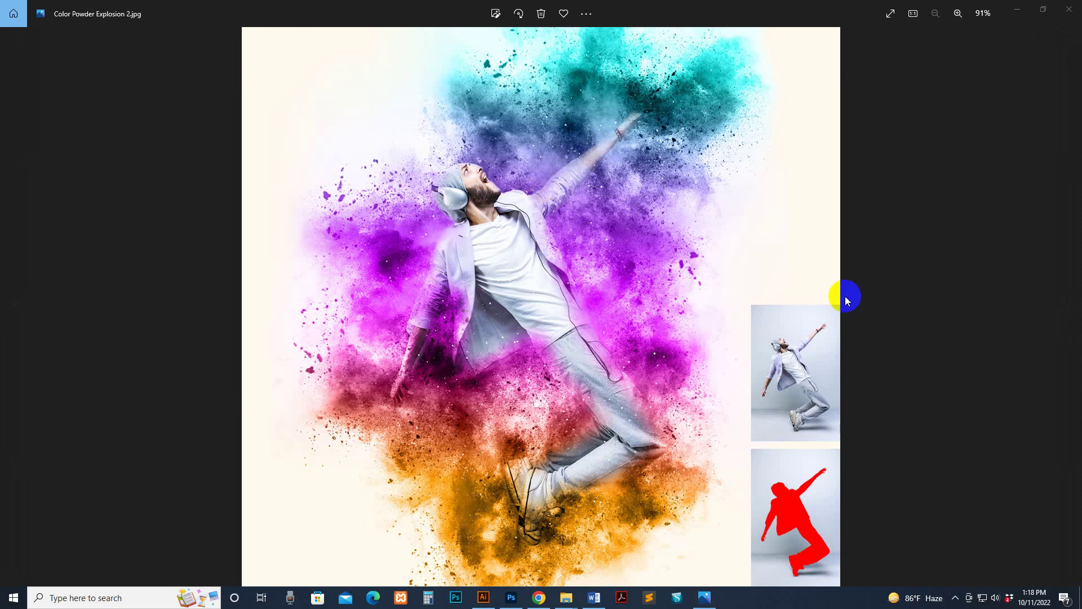
click(857, 286)
key(Right)
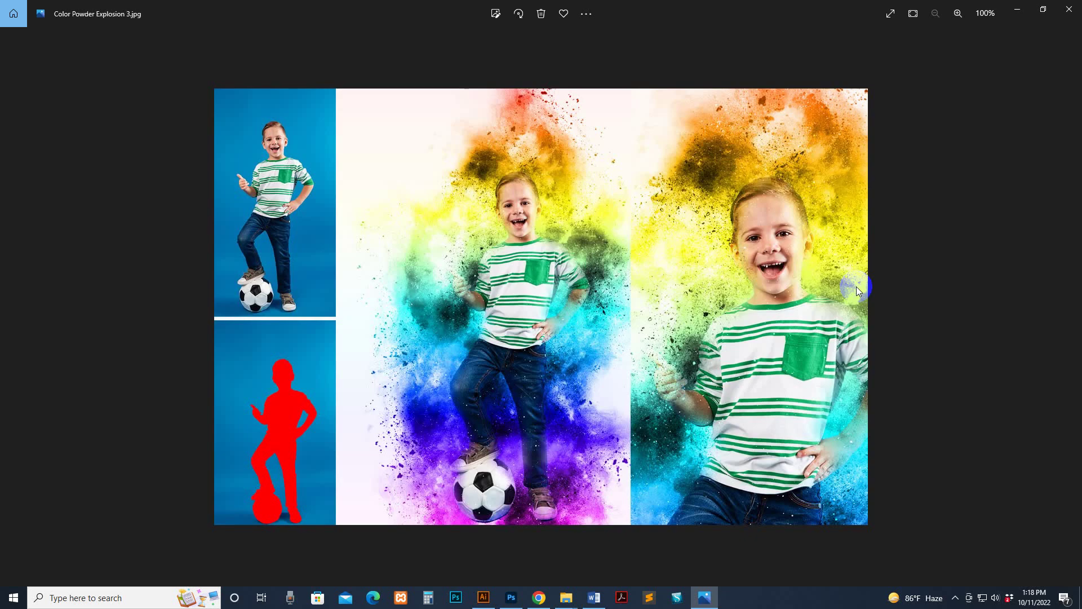
click(857, 289)
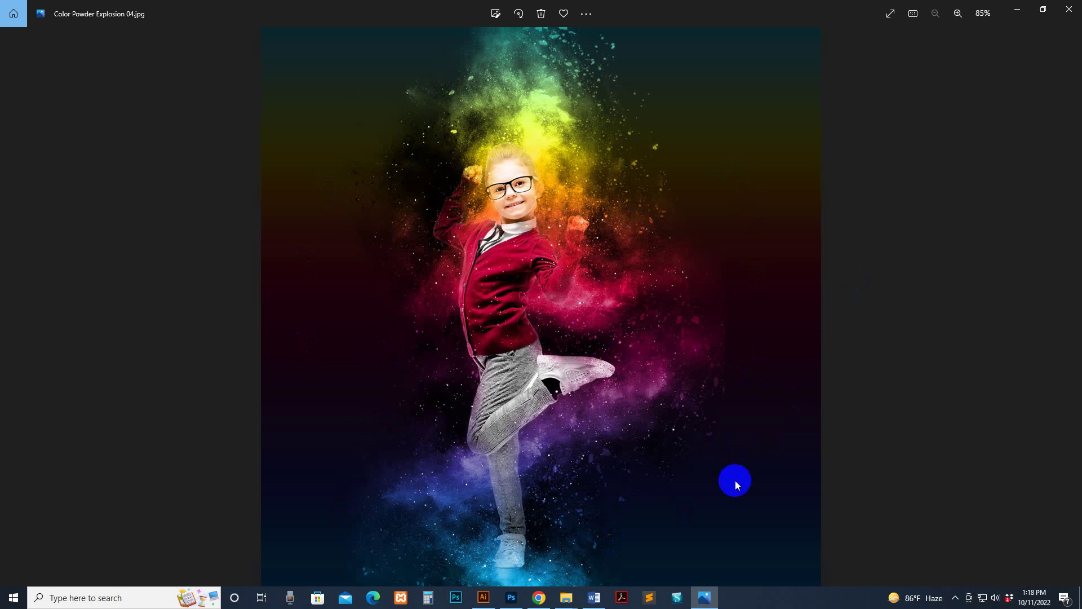
key(Right)
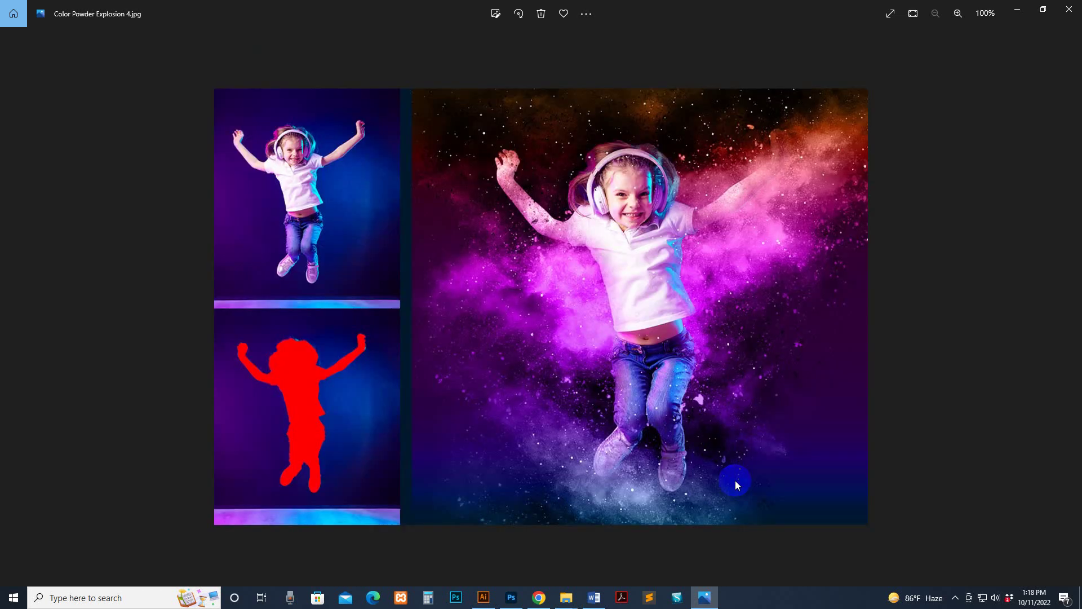
key(Right)
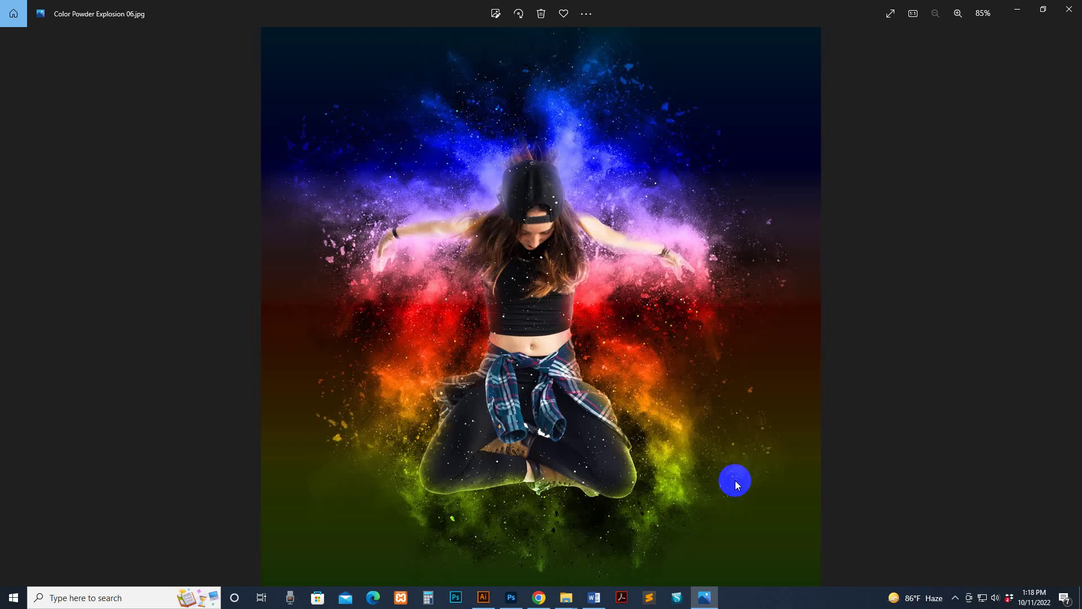
key(Right)
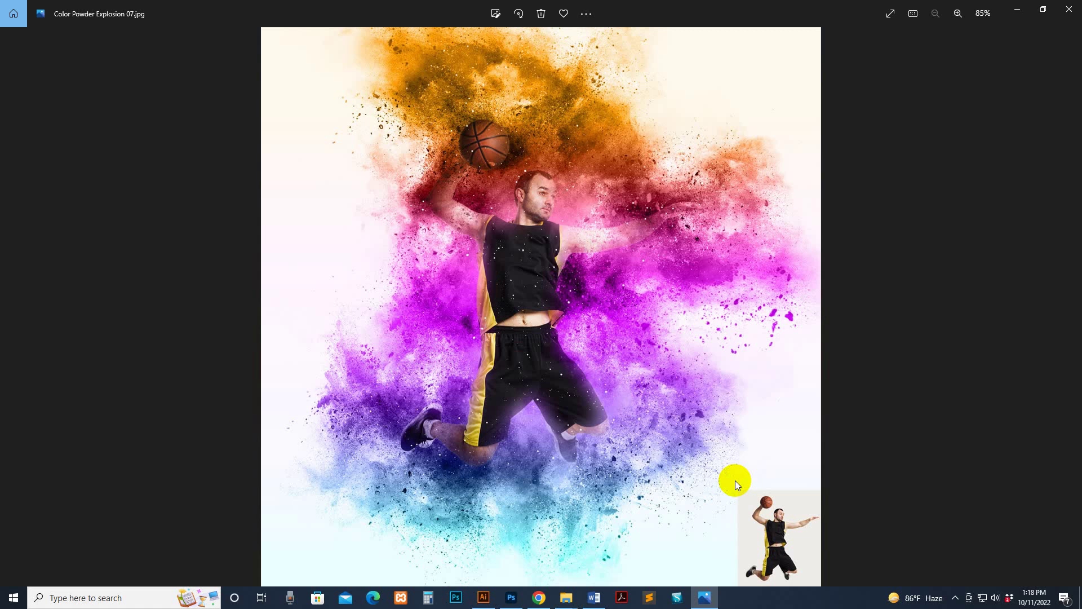
key(Right)
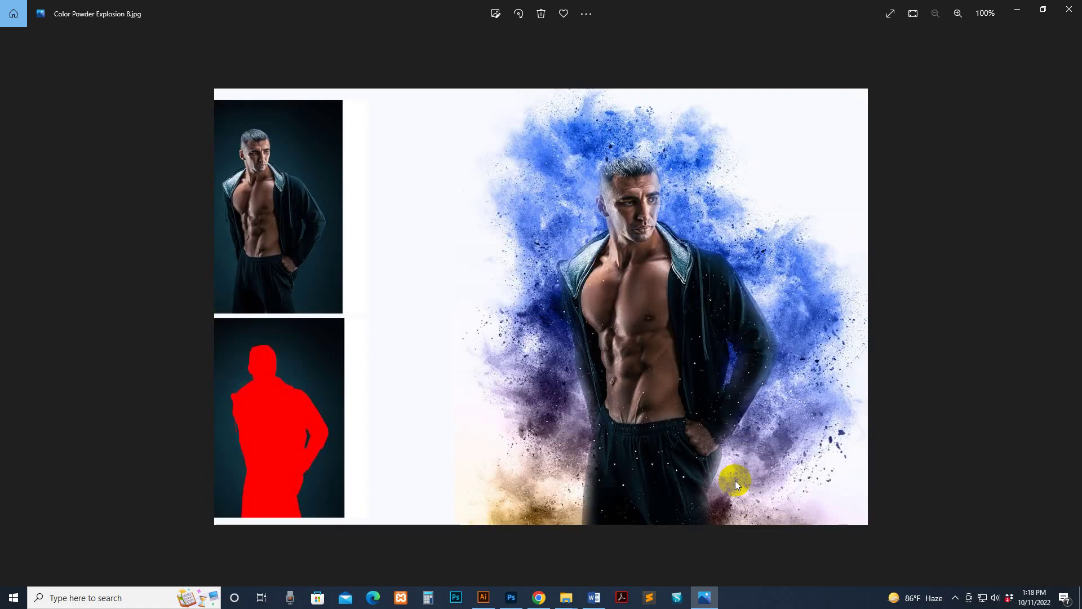
key(Right)
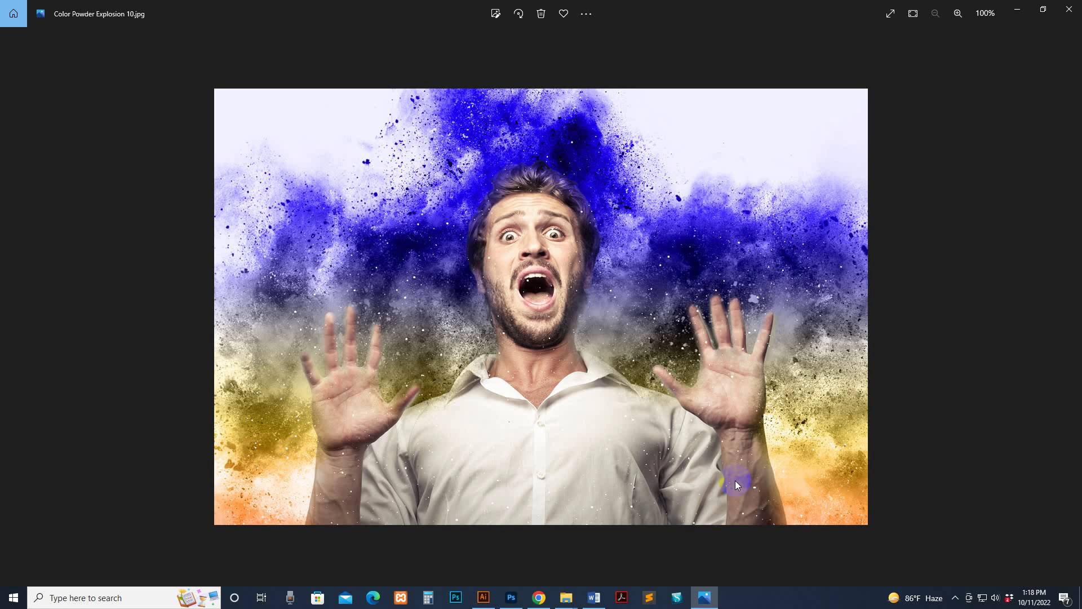
key(Right)
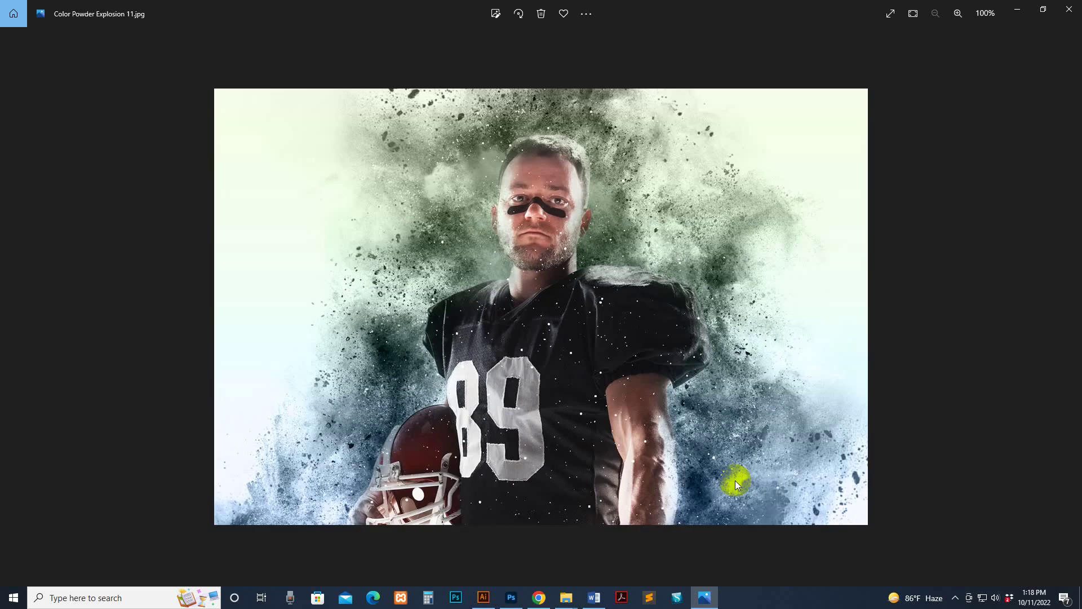
key(Right)
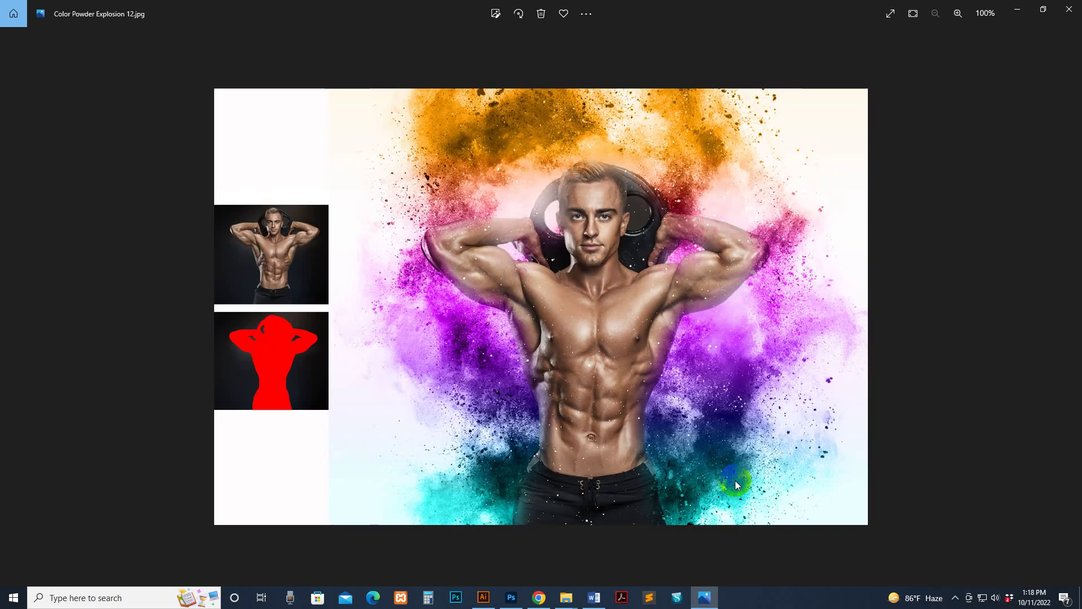
key(Right)
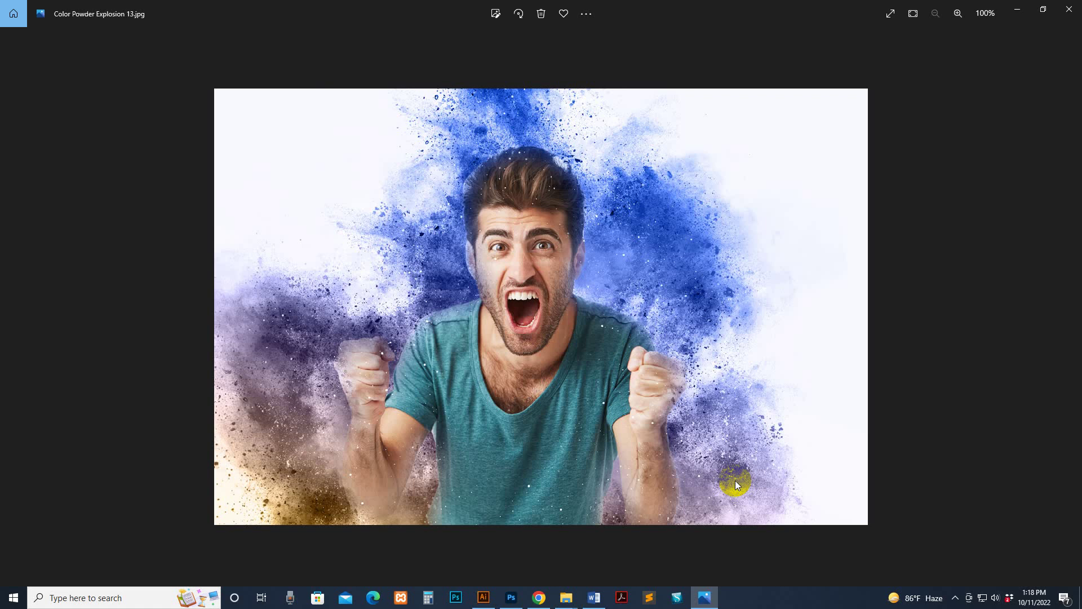
key(Right)
key(Right)
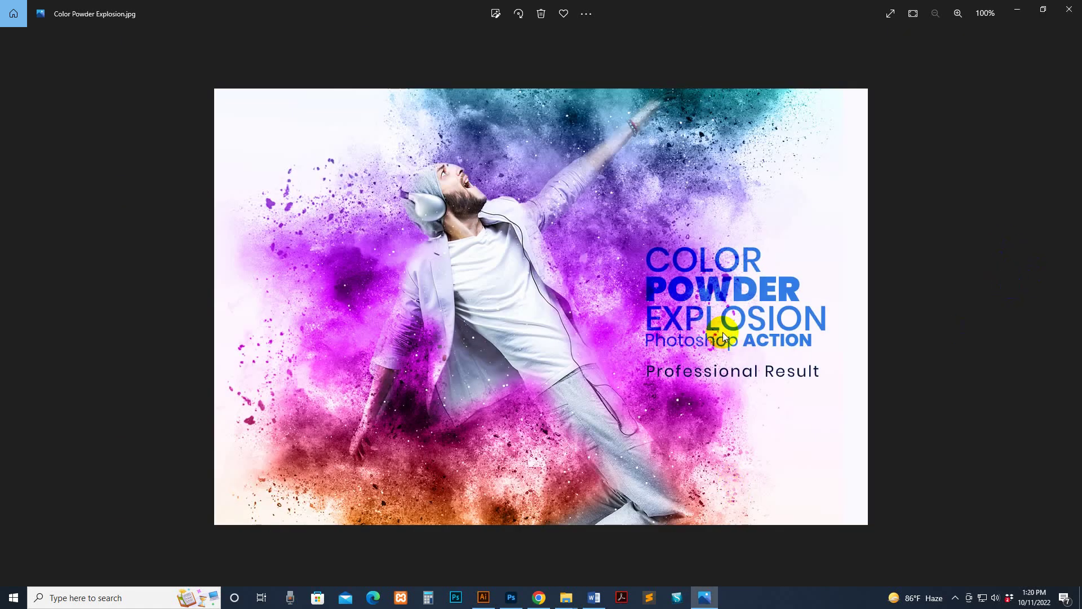
click(1069, 9)
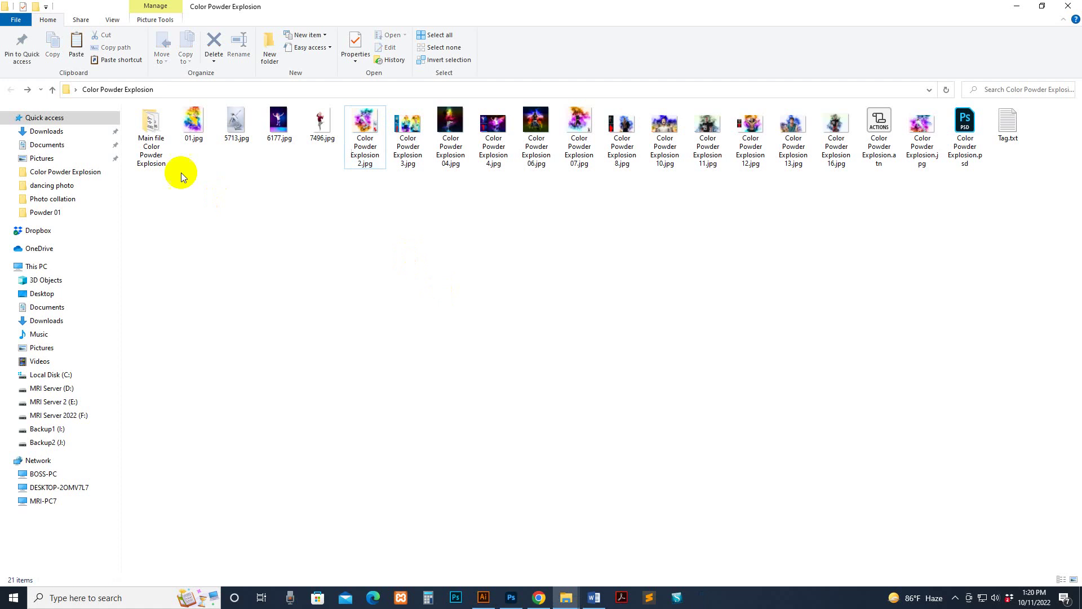
Examine the brush, action and help files in the Main file Color Powder Explosion folder, including the help file's usage instructions.
click(162, 143)
double_click(161, 142)
click(176, 125)
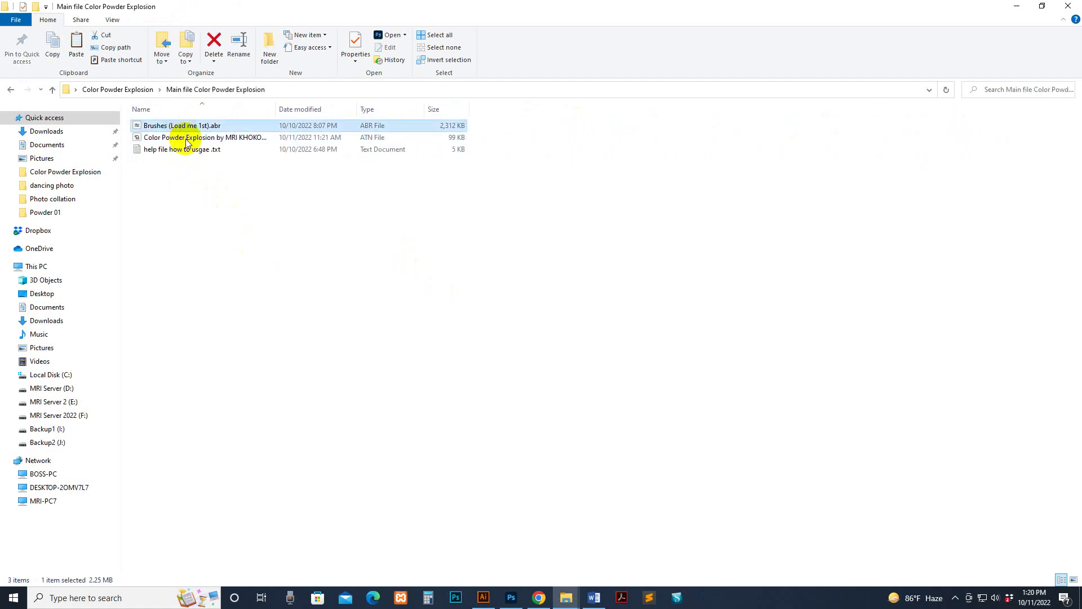
click(186, 138)
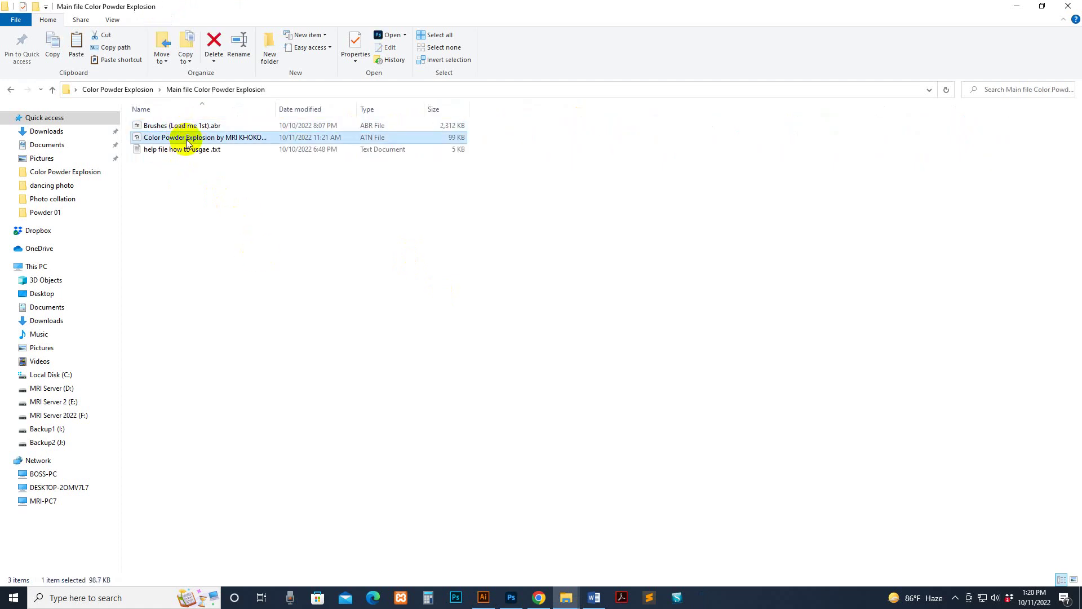
double_click(181, 151)
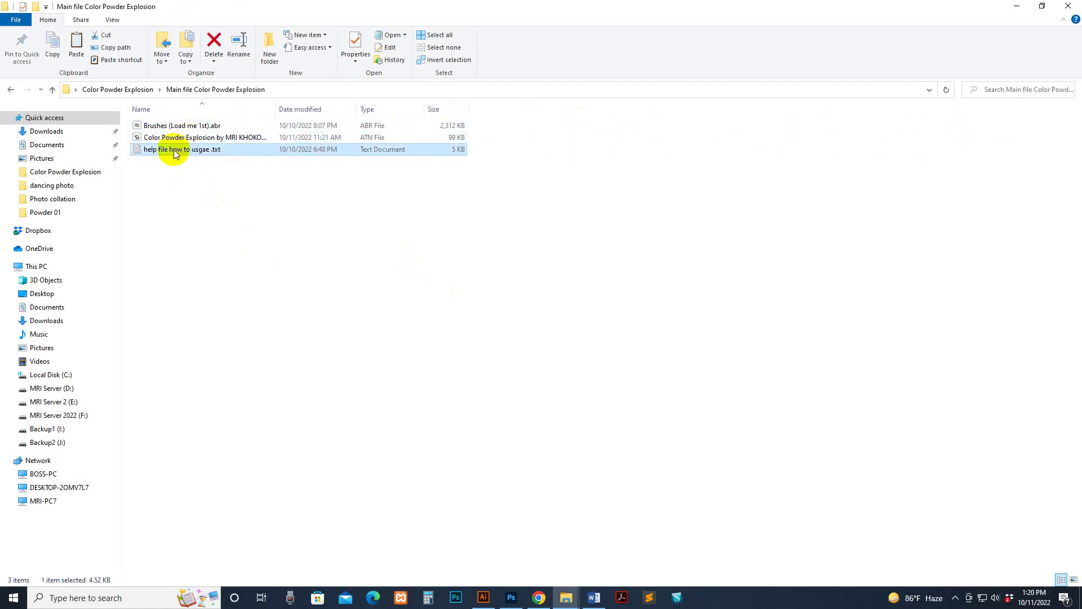
scroll(493, 288, down, 7)
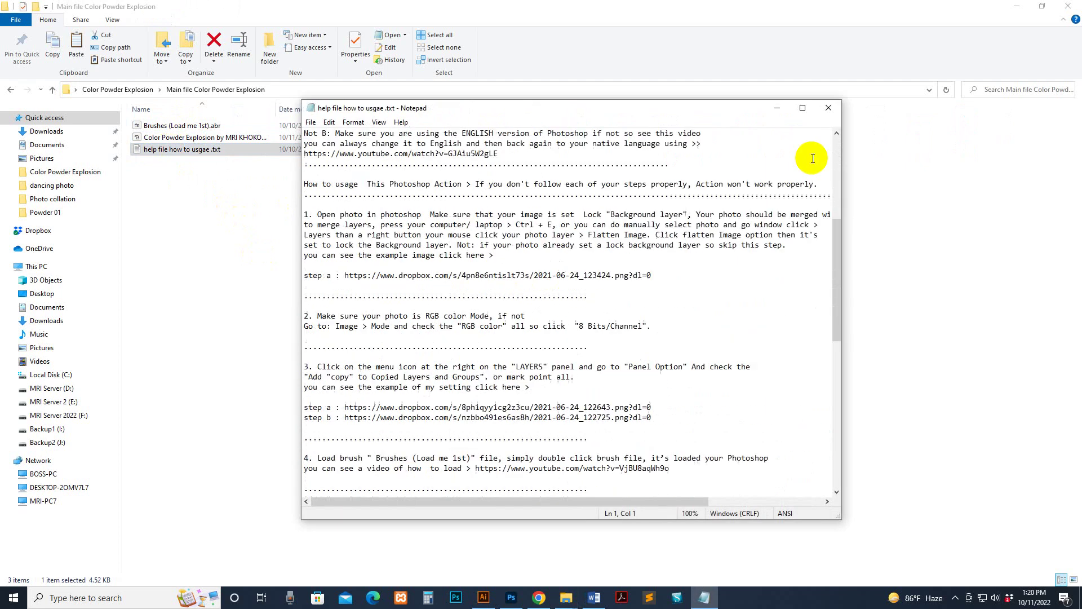
click(827, 110)
click(496, 277)
click(167, 126)
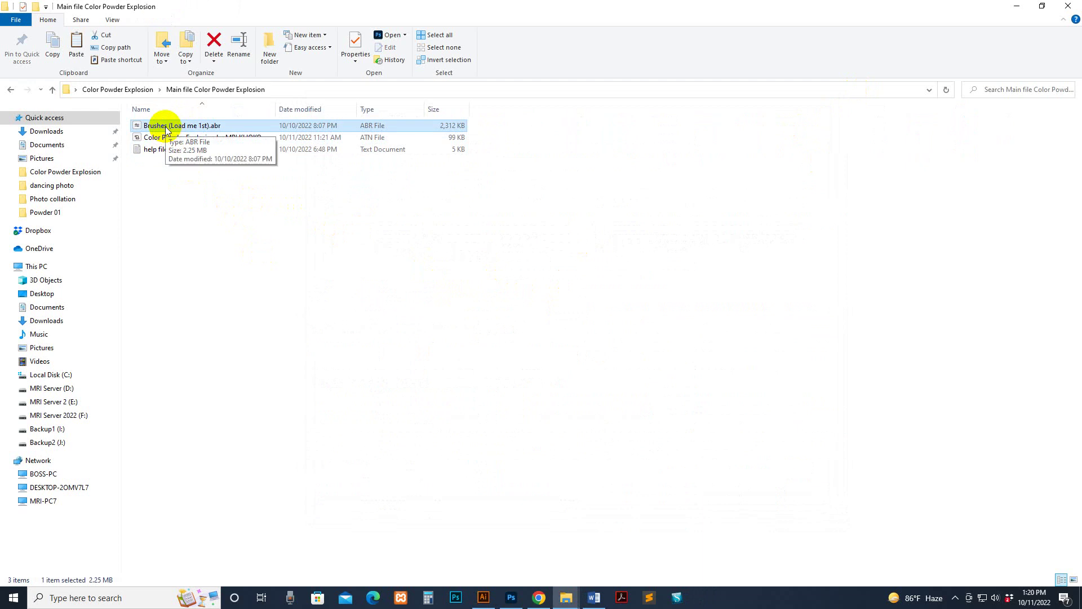
click(166, 138)
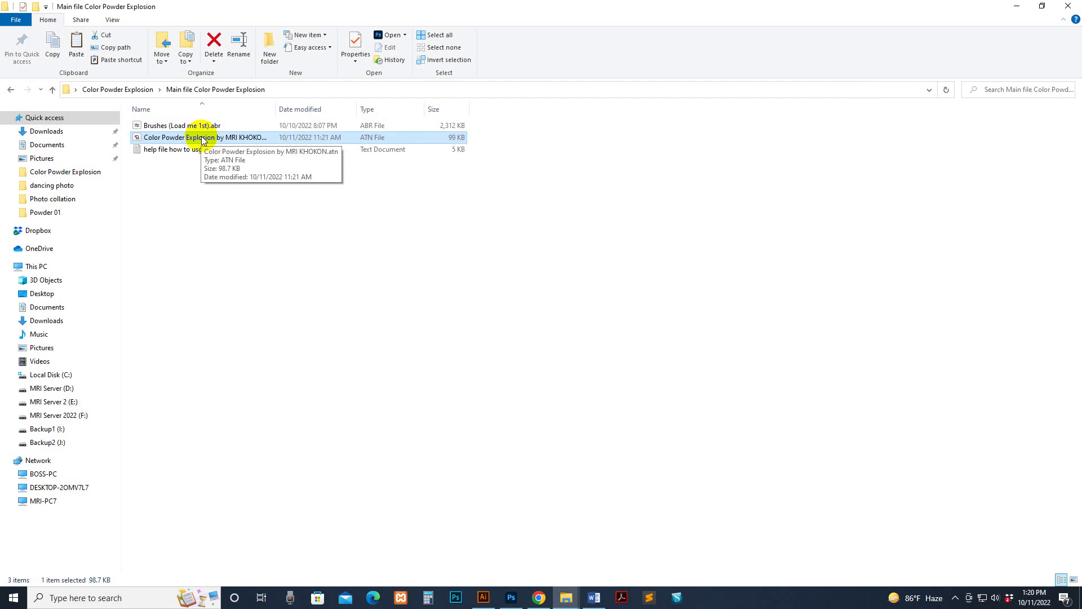
Switch to Photoshop and import the brush file Brushes (Load me 1st).abr from the Main file Color Powder Explosion folder.
click(511, 599)
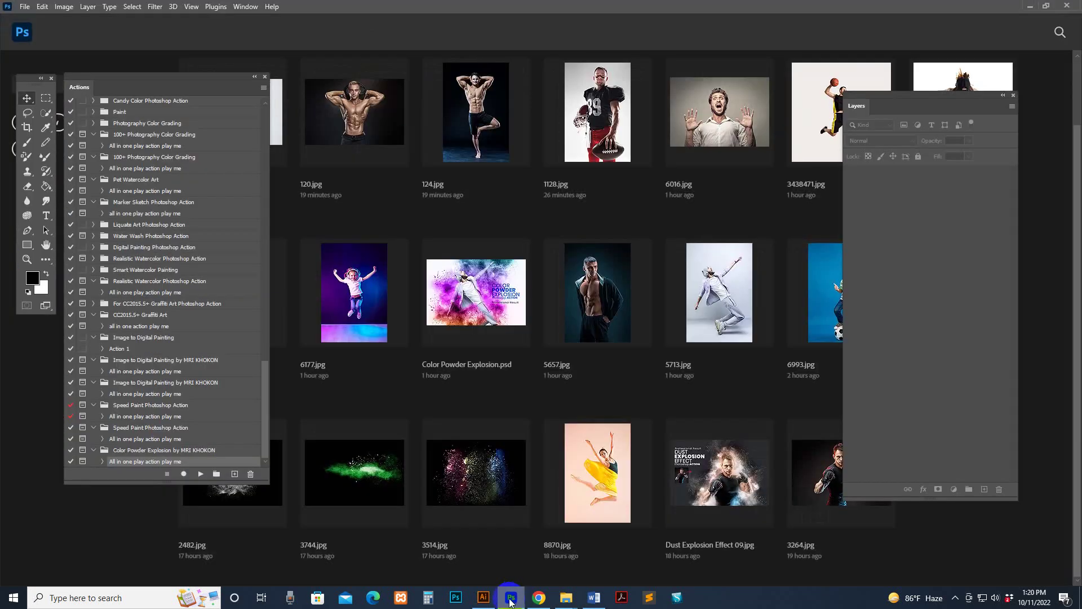
click(245, 7)
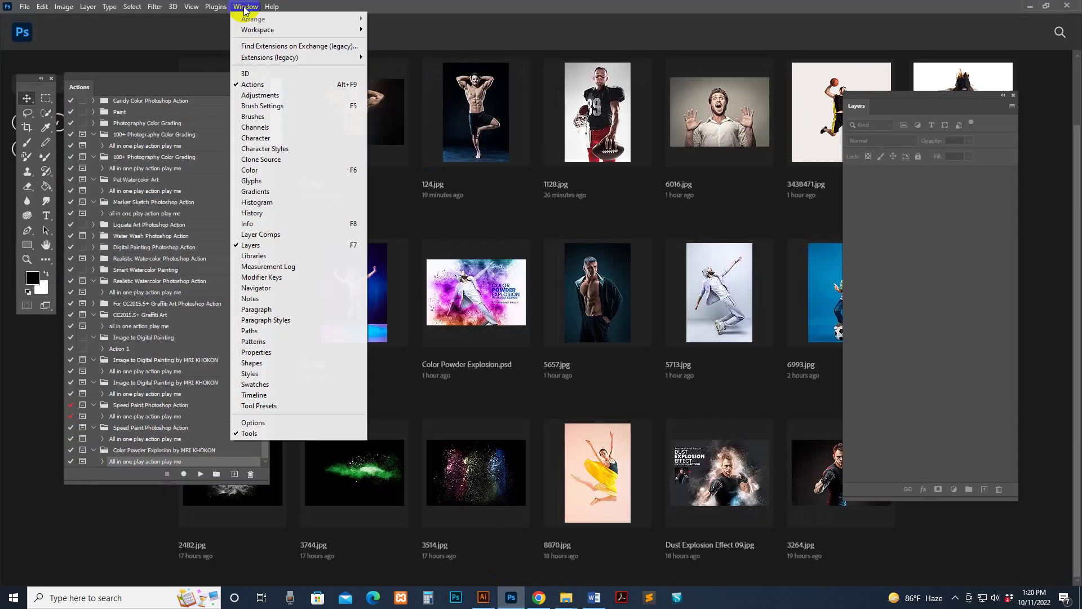
click(263, 117)
click(593, 88)
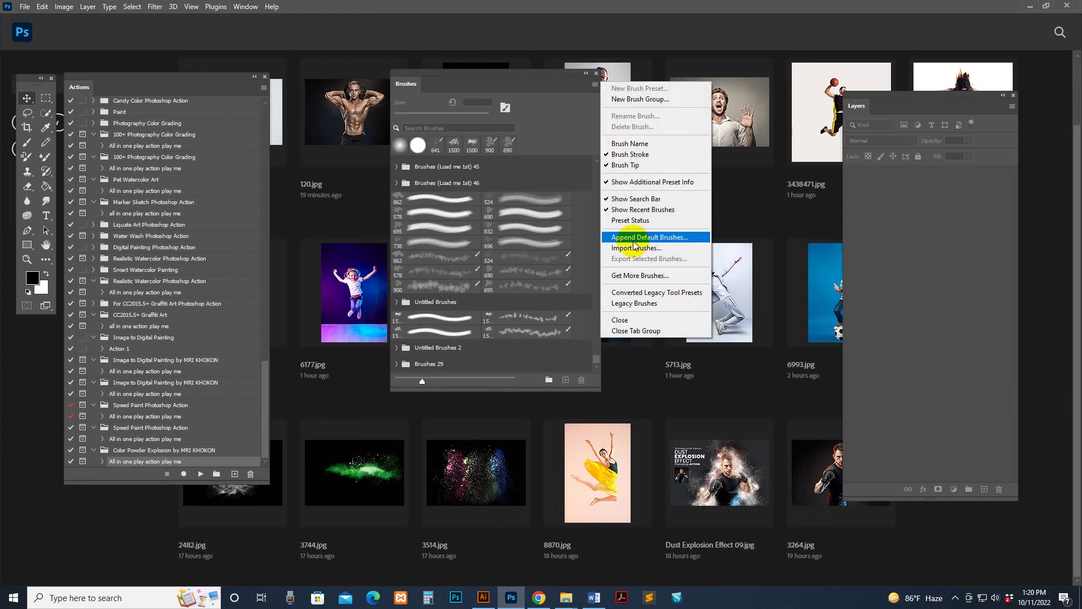
key(Escape)
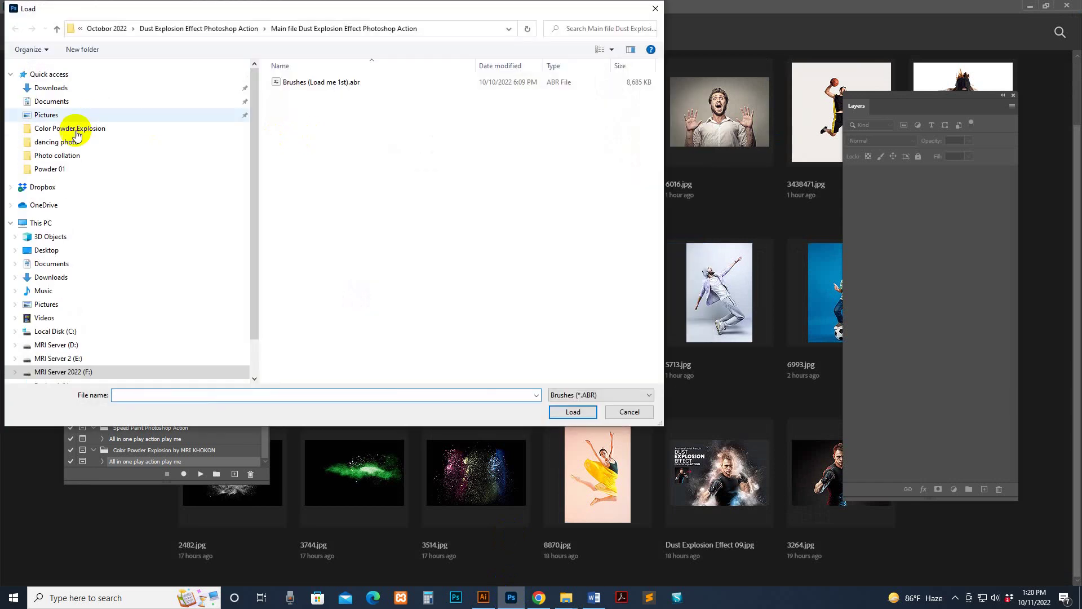
click(67, 128)
double_click(327, 90)
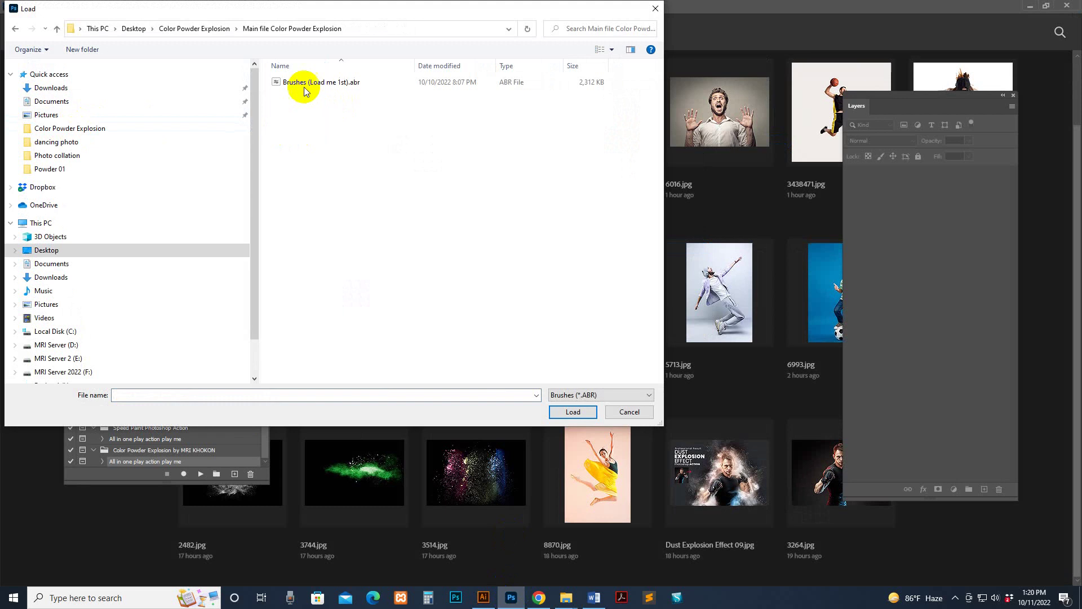
click(307, 82)
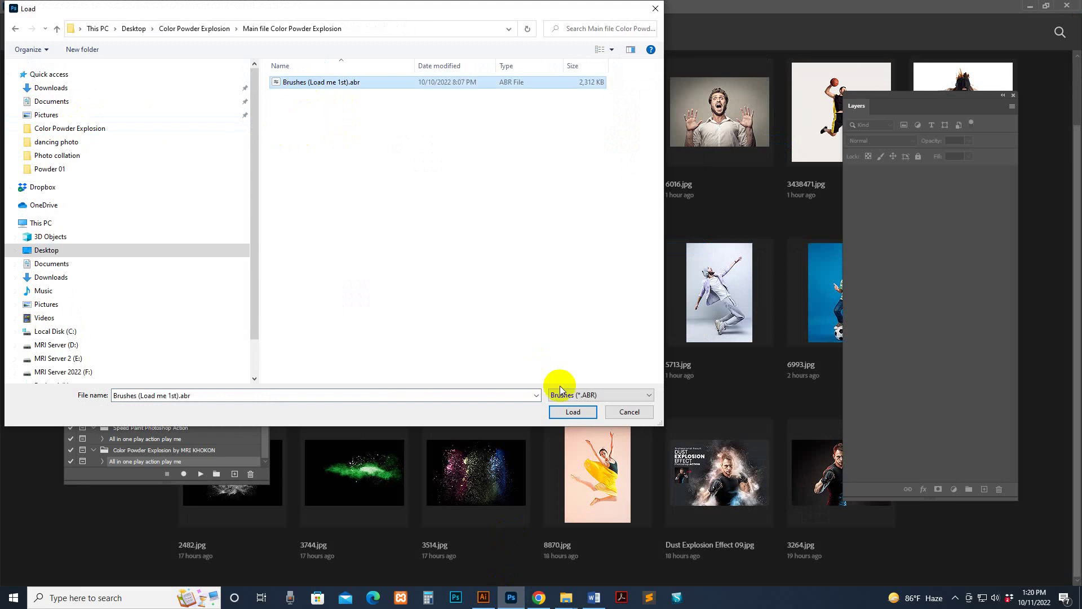
click(570, 412)
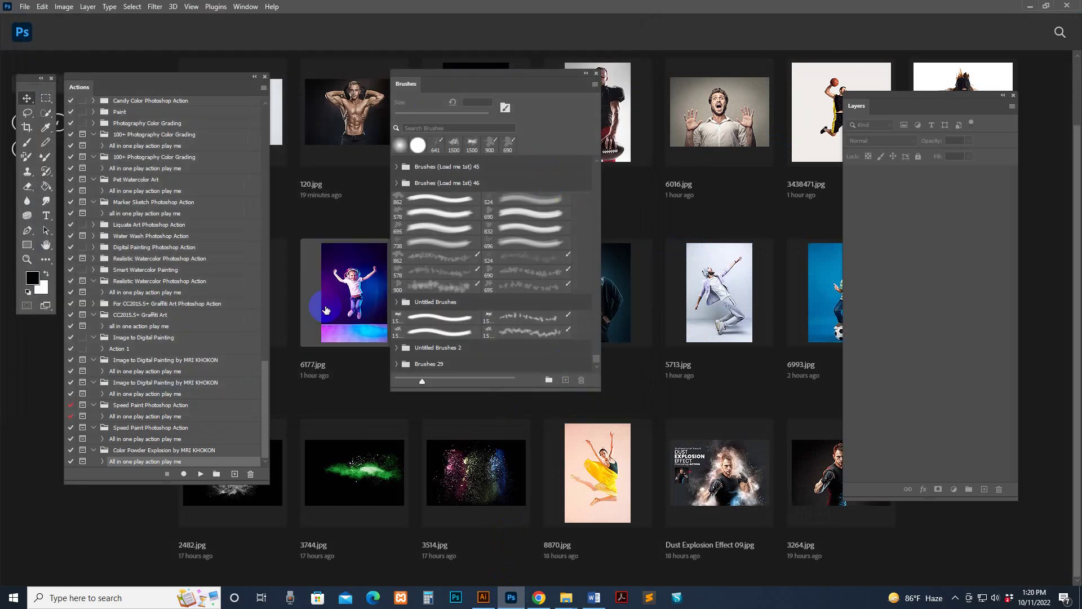
click(596, 73)
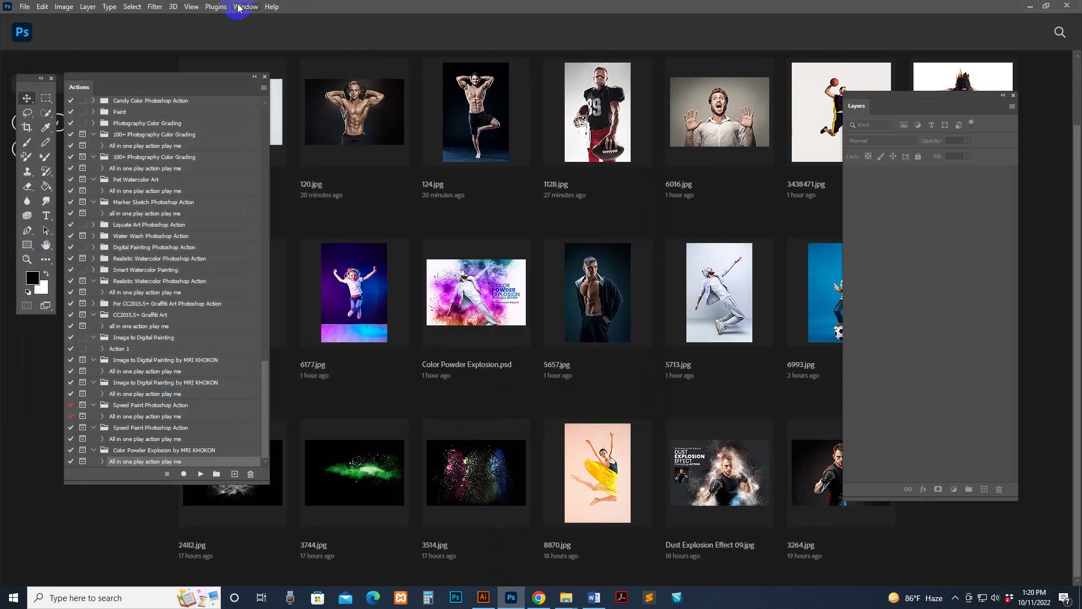
Hide and redisplay the Actions panel, then reposition it slightly beside the tools.
click(246, 6)
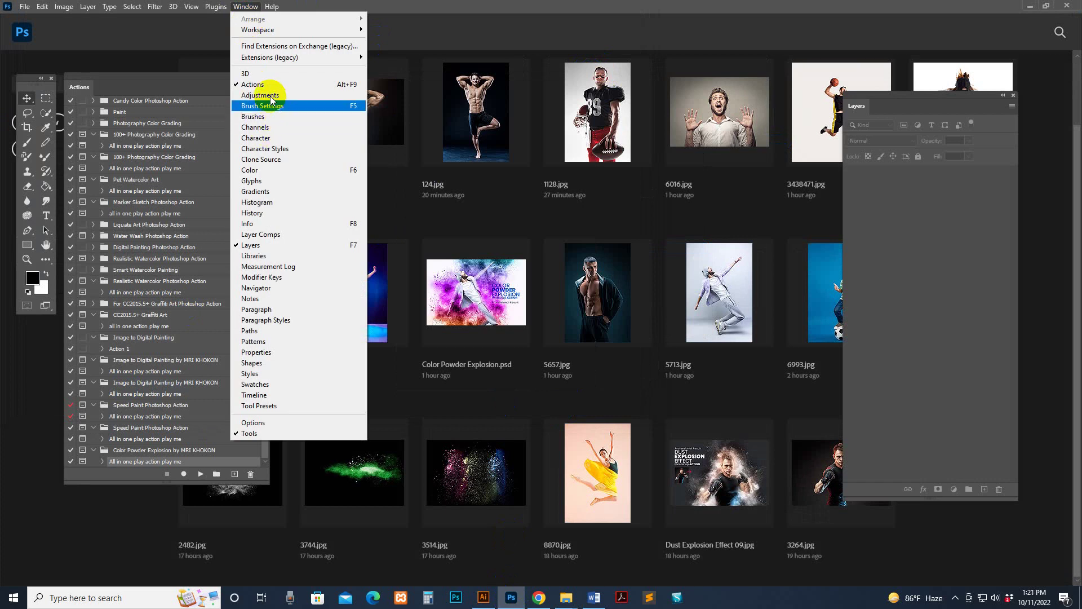
click(252, 84)
click(246, 7)
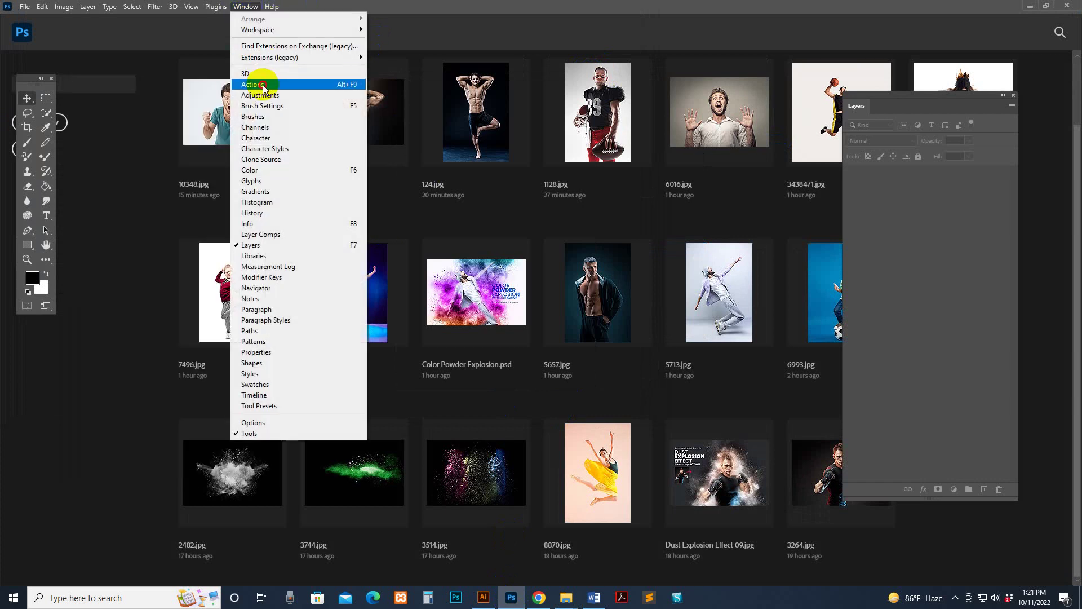
click(252, 84)
mouse_move(89, 85)
mouse_down()
mouse_move(892, 111)
mouse_move(83, 79)
mouse_up()
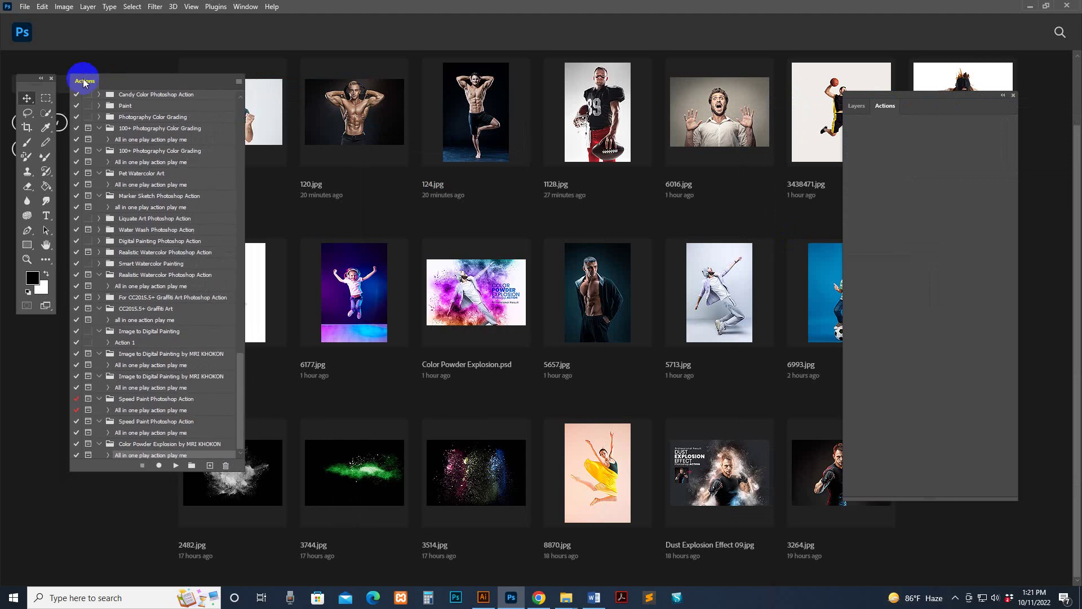
Load the Color Powder Explosion action file (.atn) from the Main file Color Powder Explosion folder into the Actions panel.
click(235, 83)
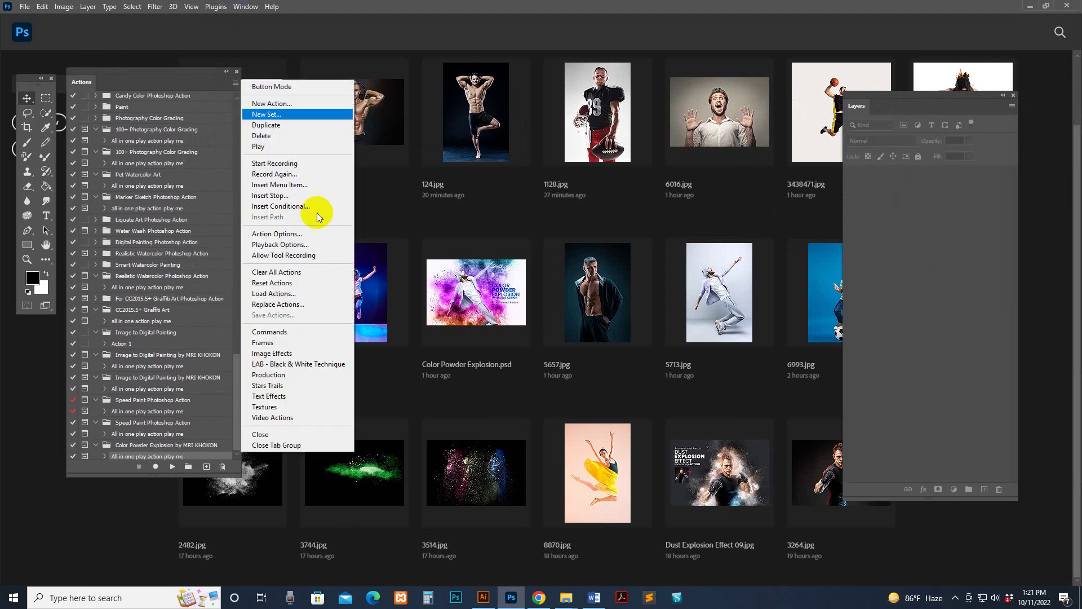
click(281, 293)
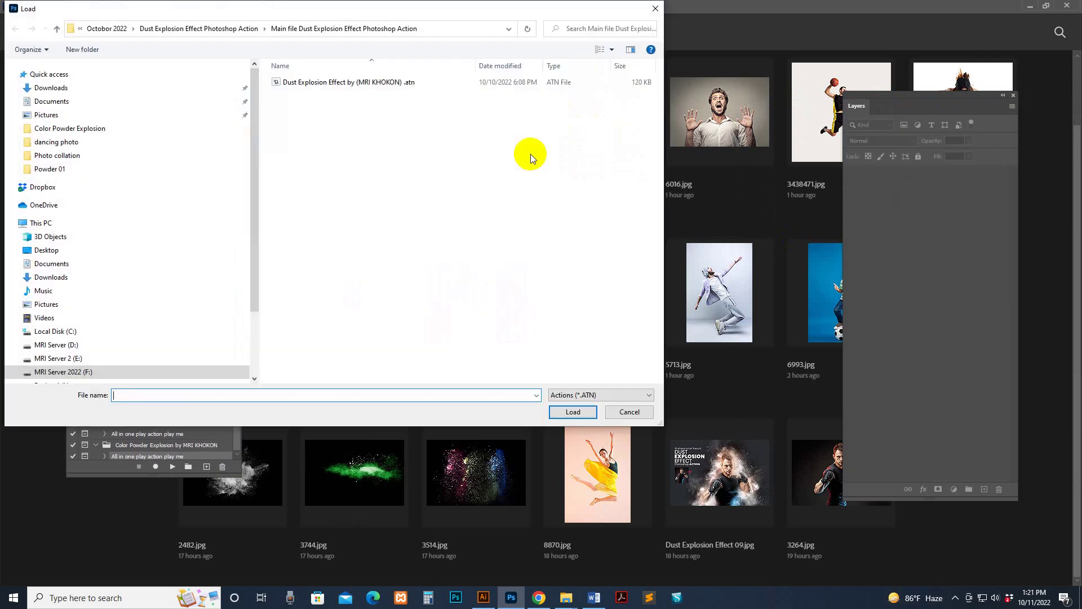
click(76, 129)
click(296, 96)
double_click(296, 96)
click(290, 83)
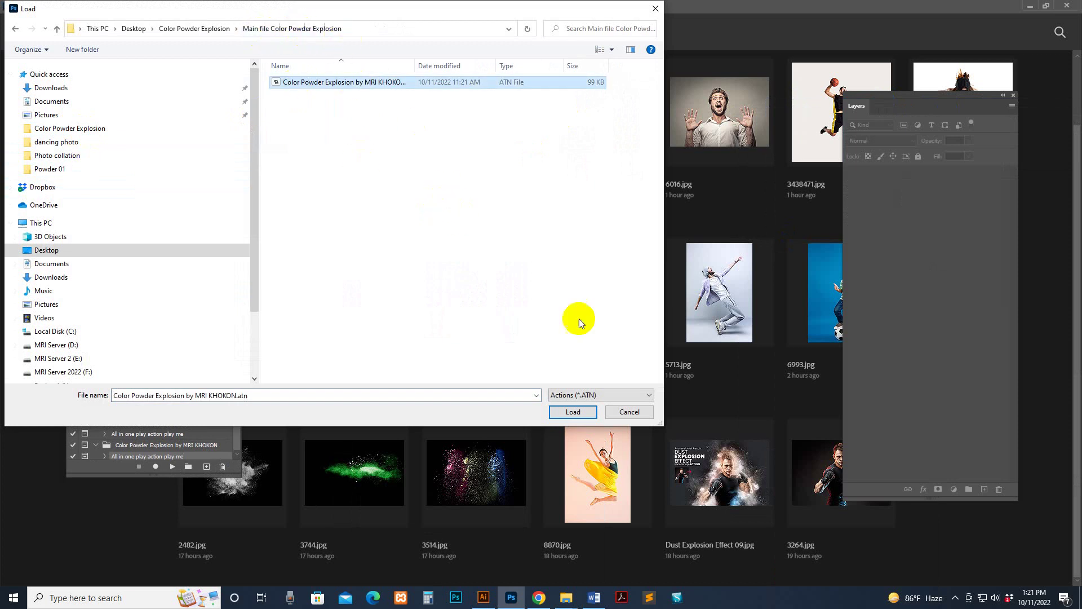
click(572, 412)
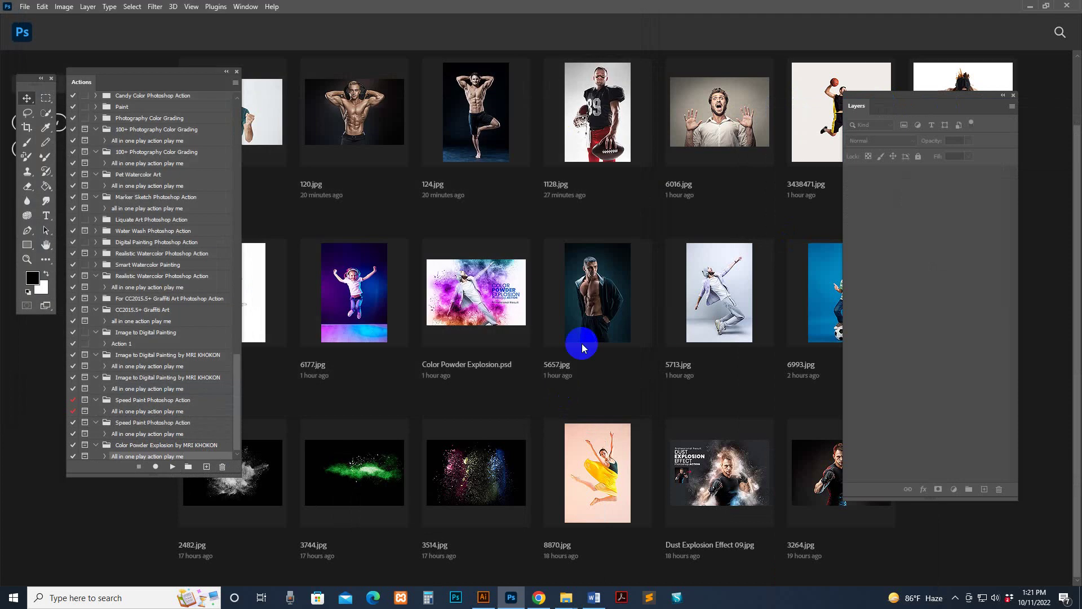
drag(236, 421, 232, 451)
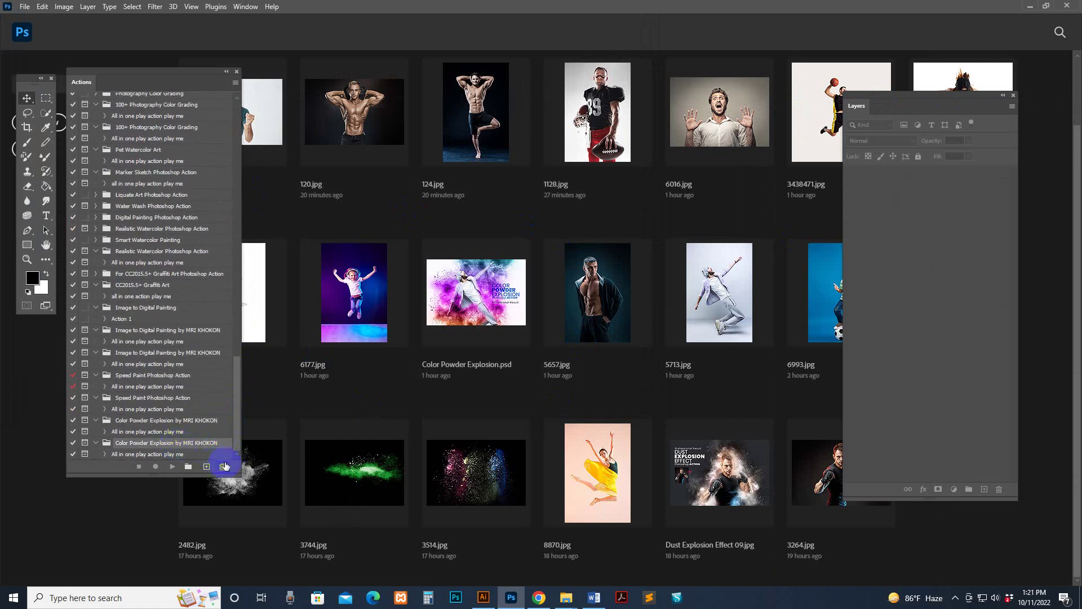
Select the newly loaded All in one play action play me, and open 5713.jpg from the Color Powder Explosion folder in Photoshop.
click(176, 454)
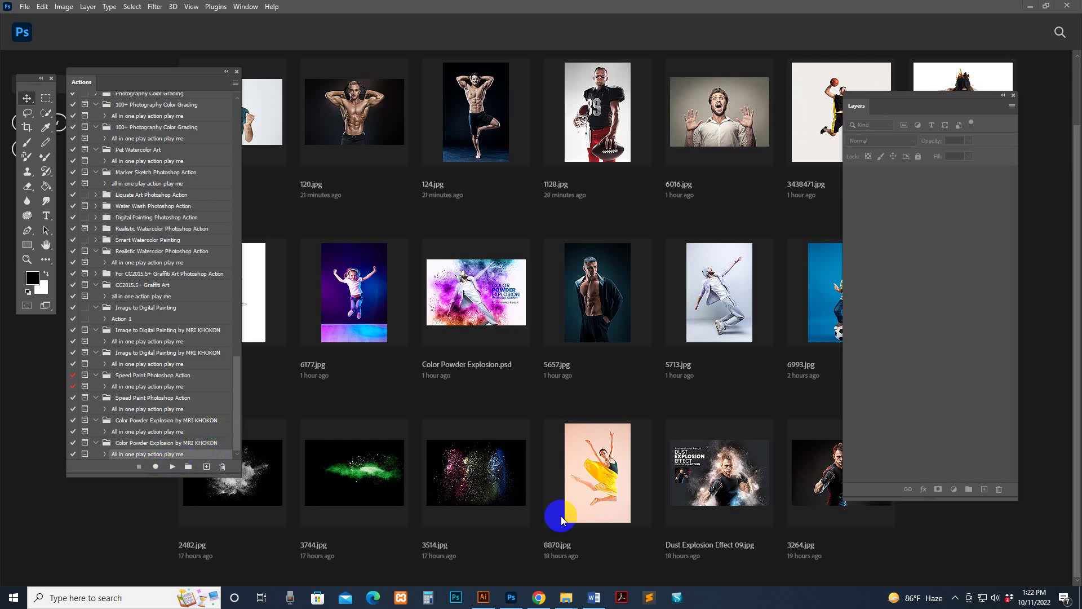
mouse_move(566, 597)
click(533, 557)
click(529, 387)
key(BackSpace)
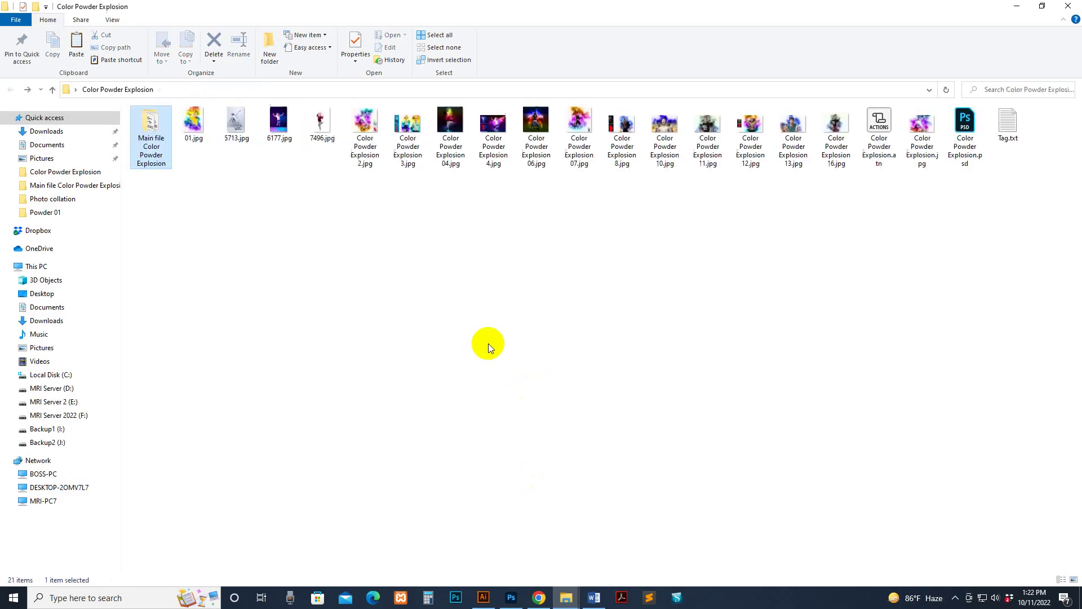
click(545, 310)
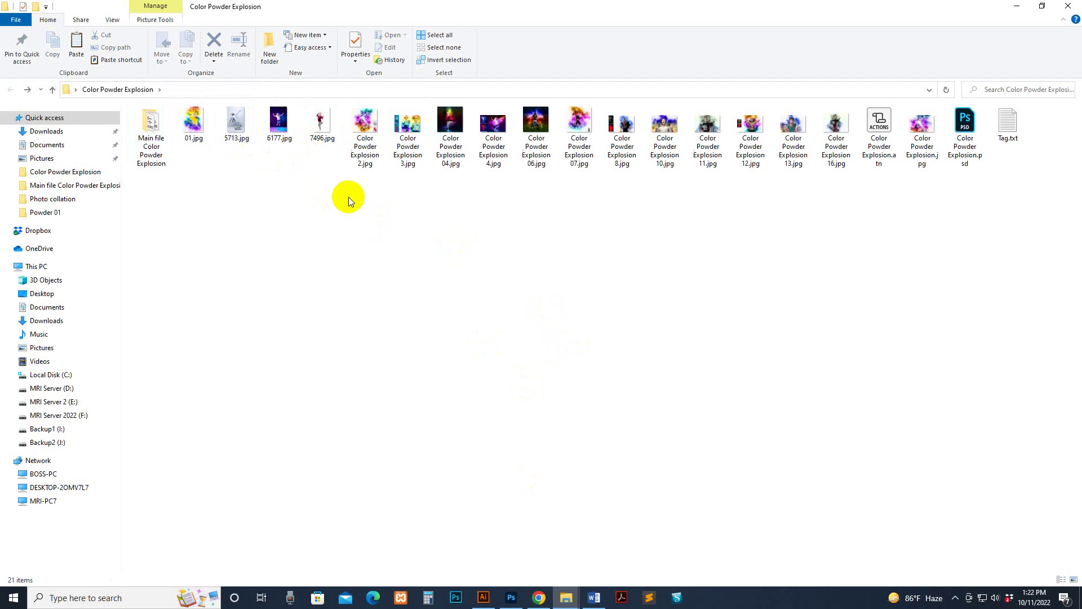
drag(310, 127, 483, 398)
click(315, 127)
drag(315, 122, 330, 194)
drag(236, 121, 556, 145)
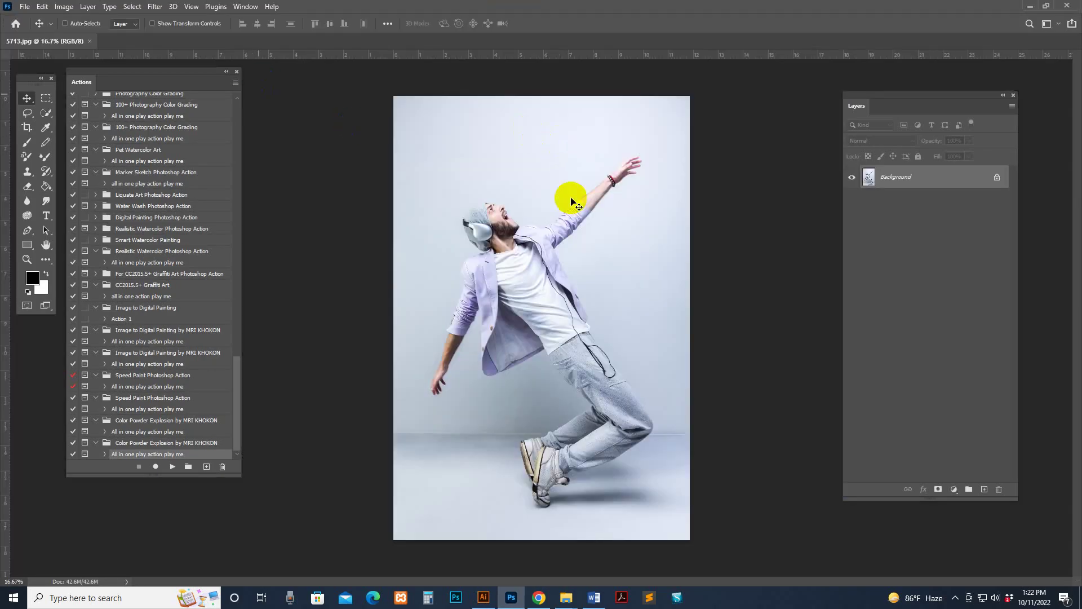
Resize the image to a height of 2600 pixels, keeping its proportions.
click(64, 7)
click(64, 89)
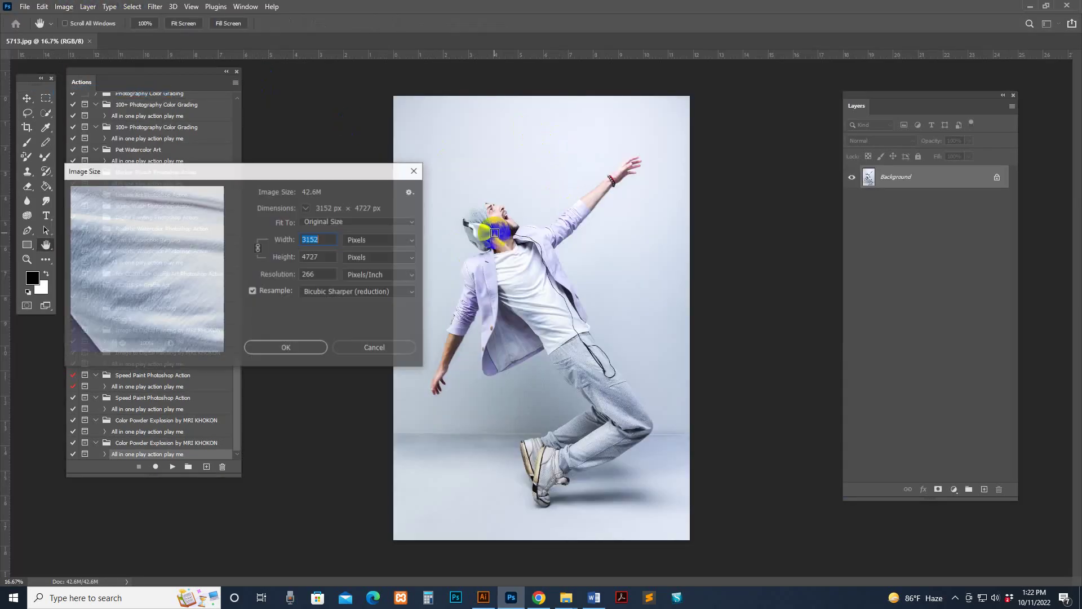
drag(326, 258, 279, 257)
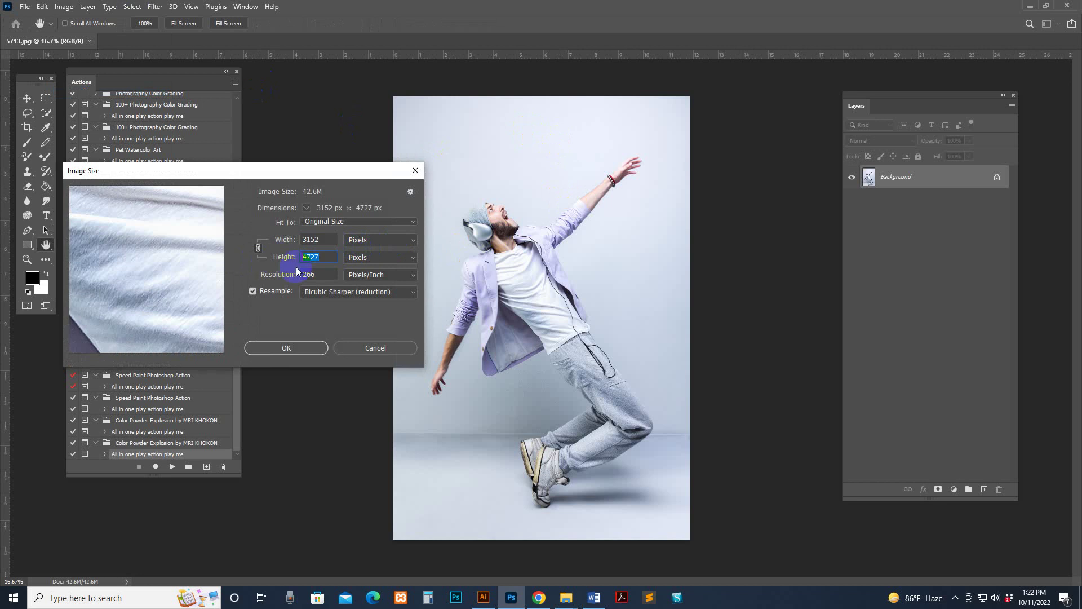
text(2600)
key(Return)
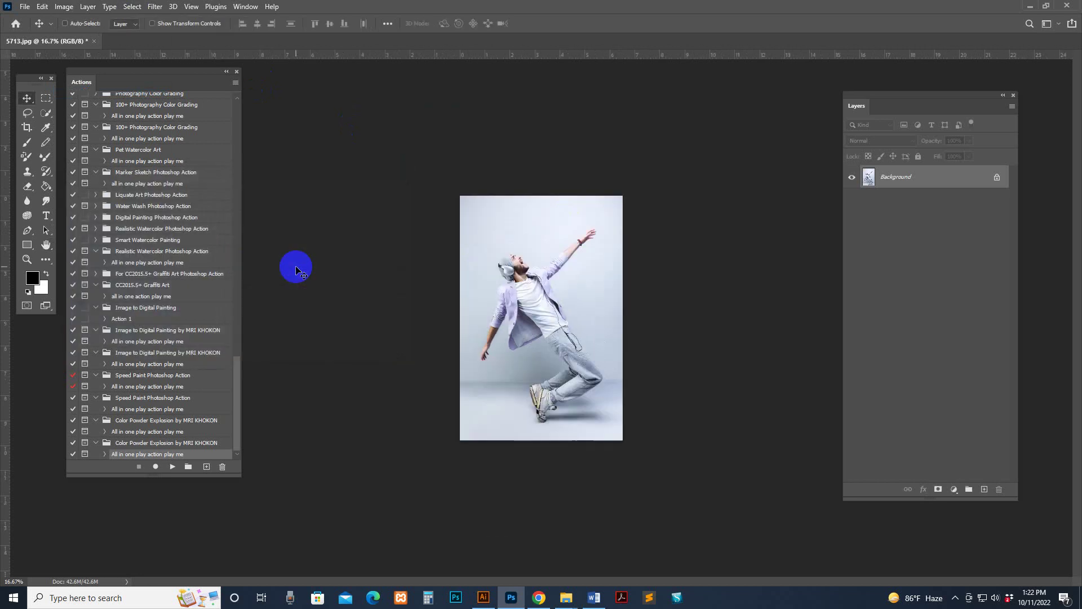
Extend the canvas with the Crop tool beyond the photo's left, right and top edges, to about 2490 × 2756 px.
click(26, 126)
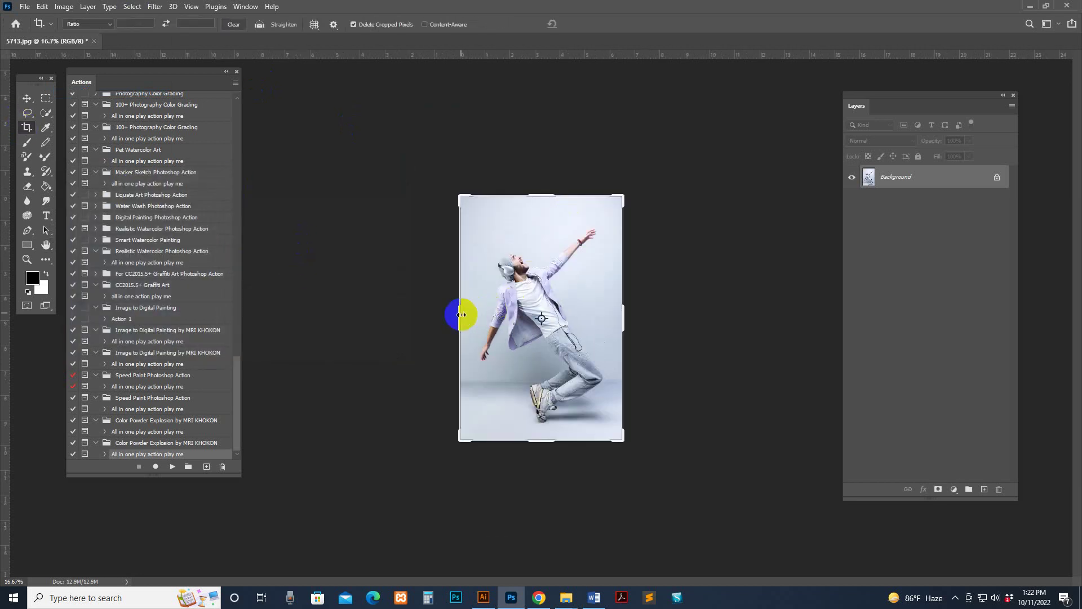
drag(461, 314, 445, 313)
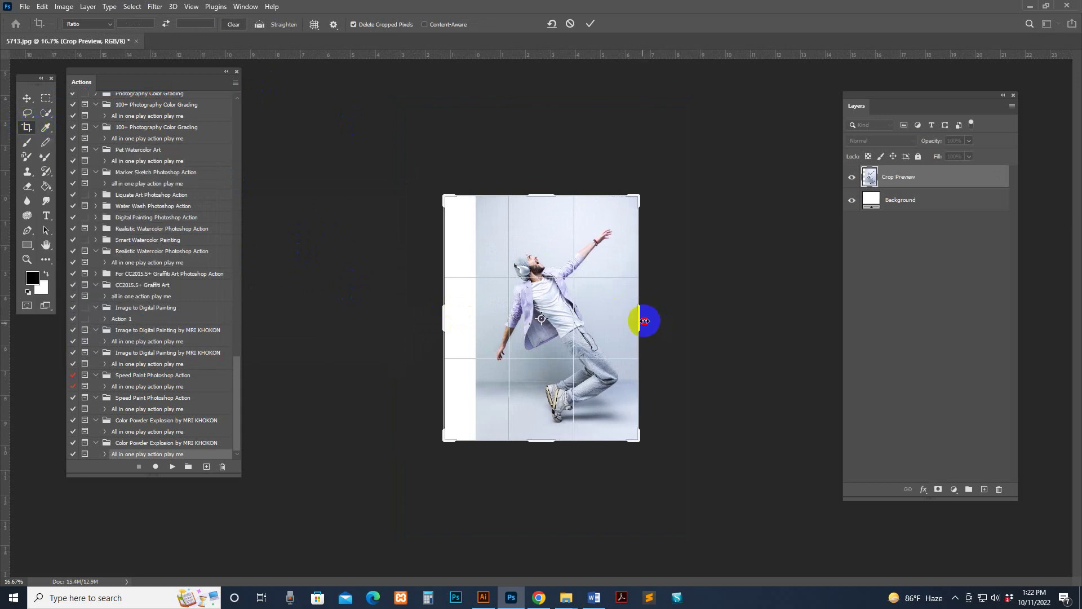
drag(644, 320, 655, 315)
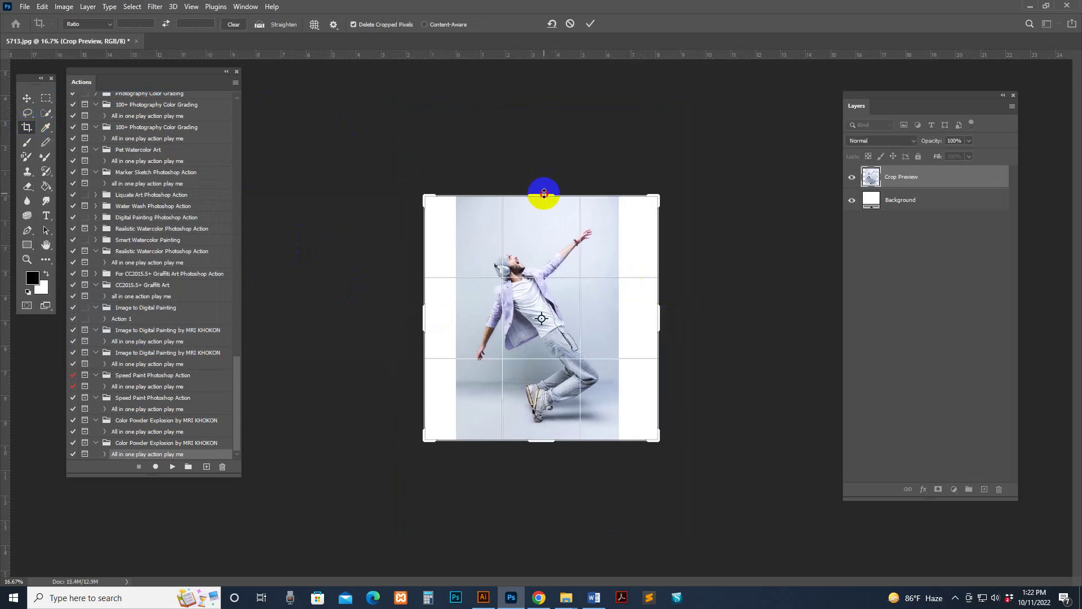
drag(544, 193, 543, 189)
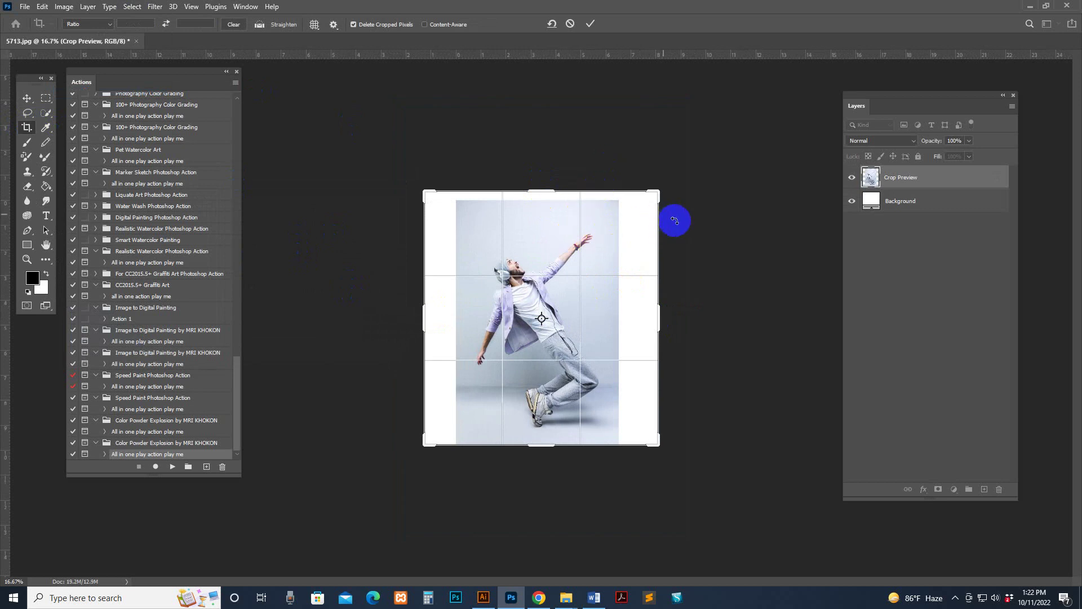
drag(541, 189, 546, 179)
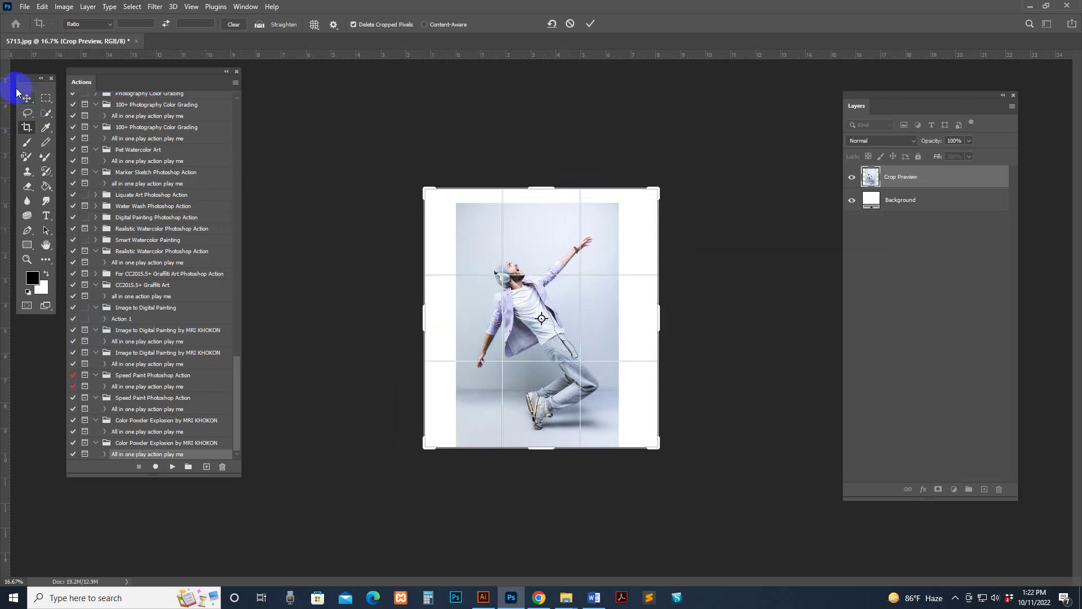
click(25, 98)
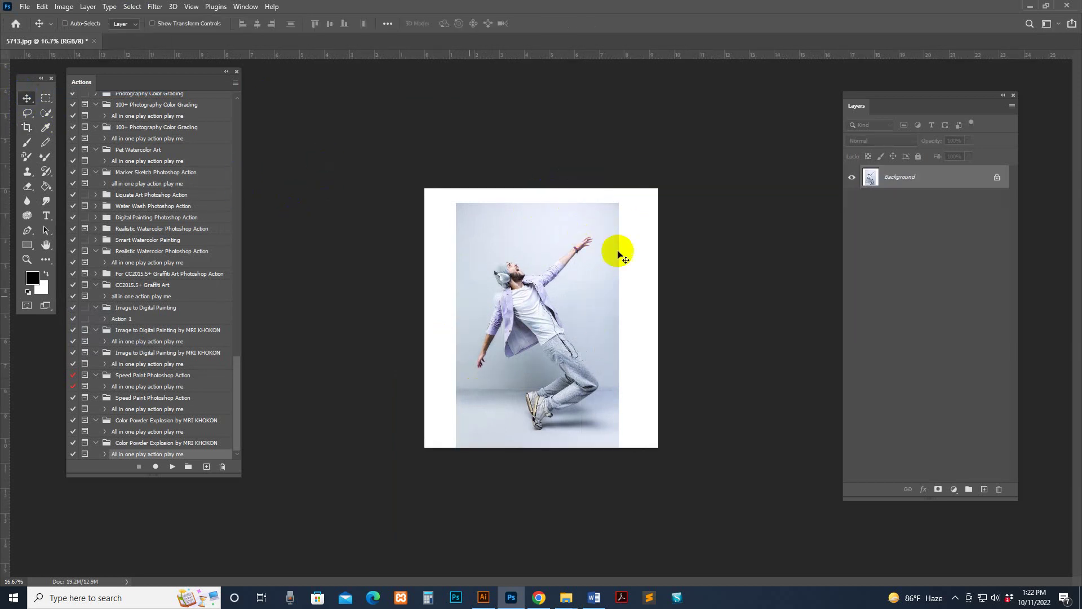
Check the width and height of the extended image in pixels.
click(65, 7)
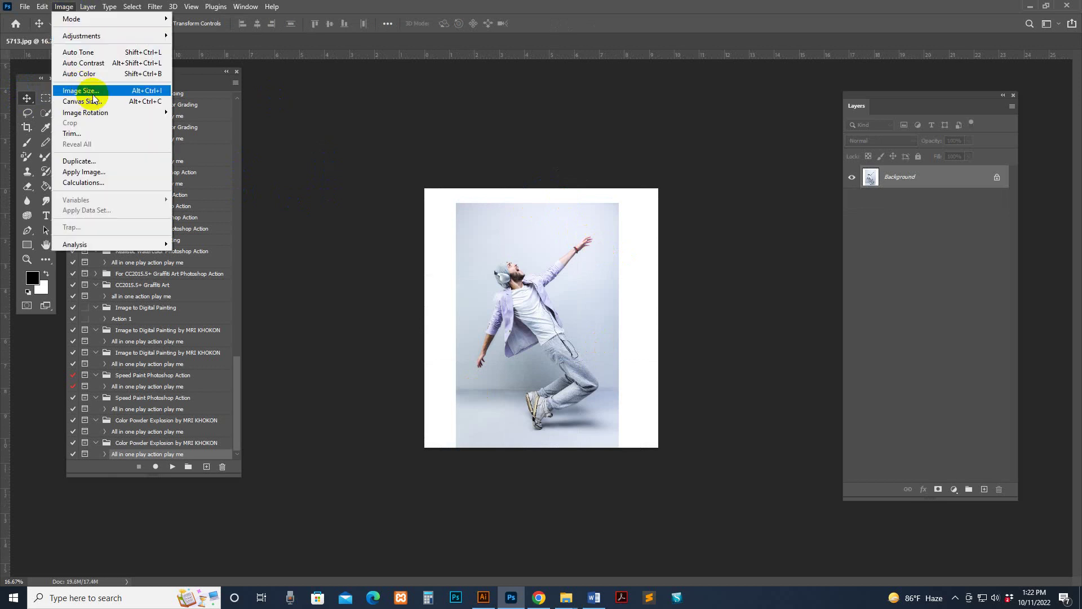
click(92, 95)
click(324, 257)
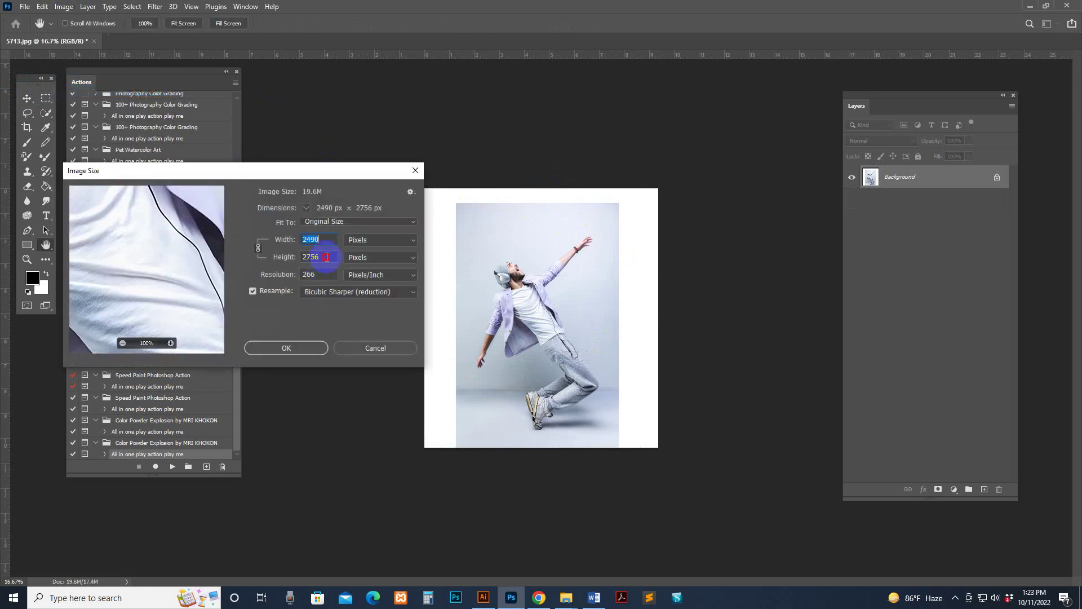
click(327, 349)
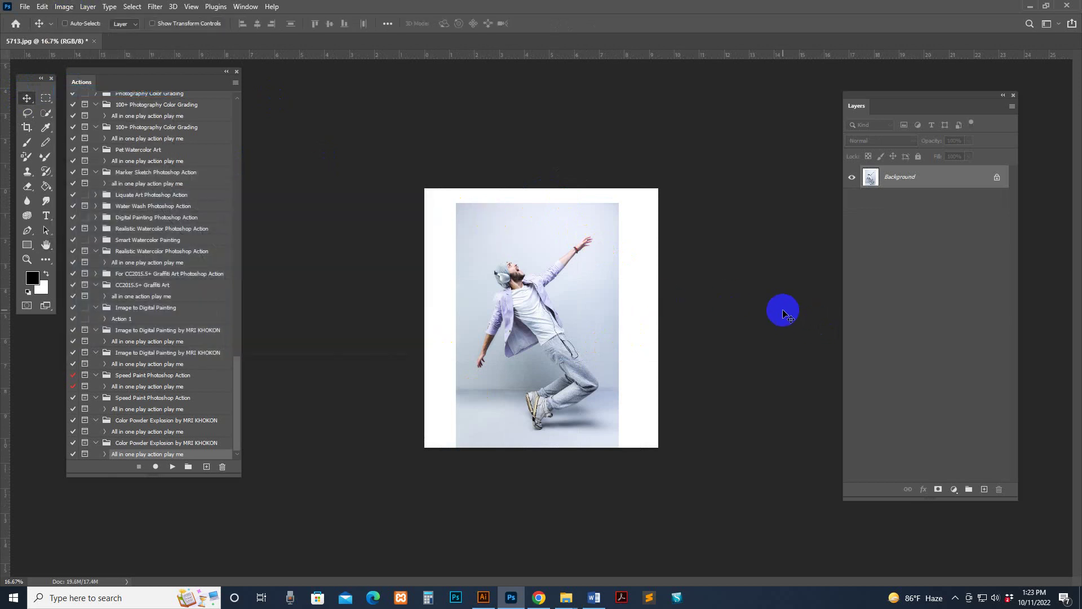
Look at the variants grouped with the Quick Selection tool and return to the Move tool.
key(ctrl+plus)
key(ctrl+plus)
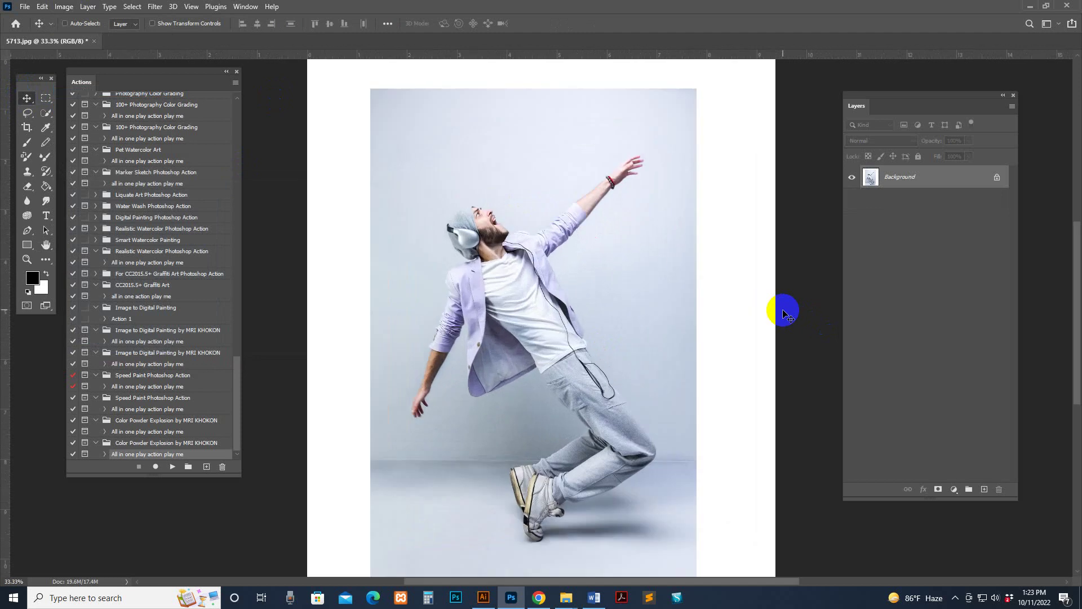
click(46, 112)
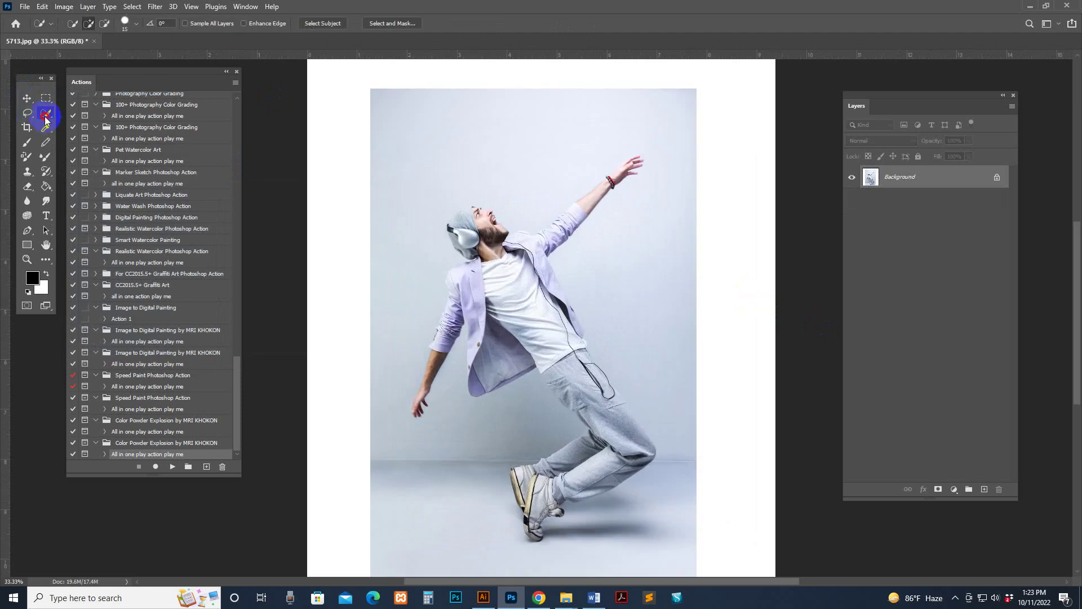
right_click(46, 113)
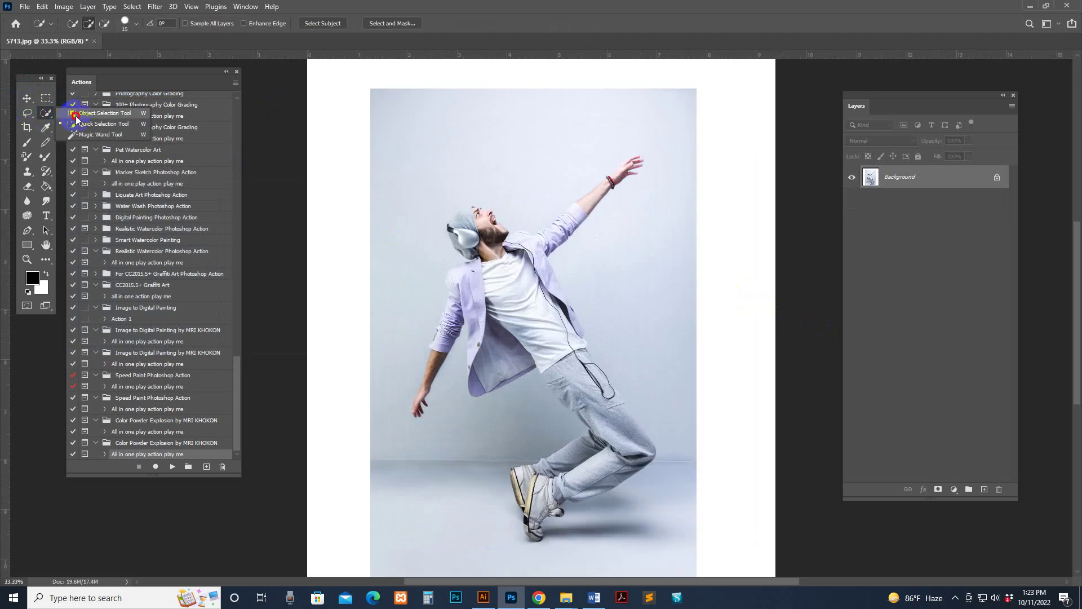
click(27, 98)
Convert the locked Background into a regular layer, and flatten the image back into a Background layer.
drag(864, 101, 836, 92)
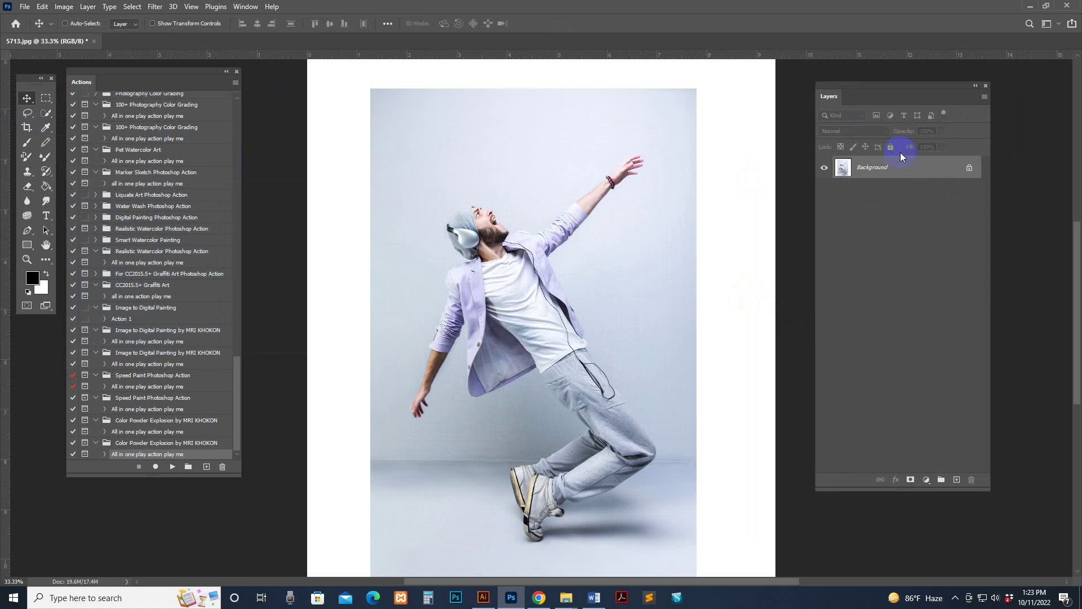
click(842, 167)
double_click(897, 173)
click(633, 176)
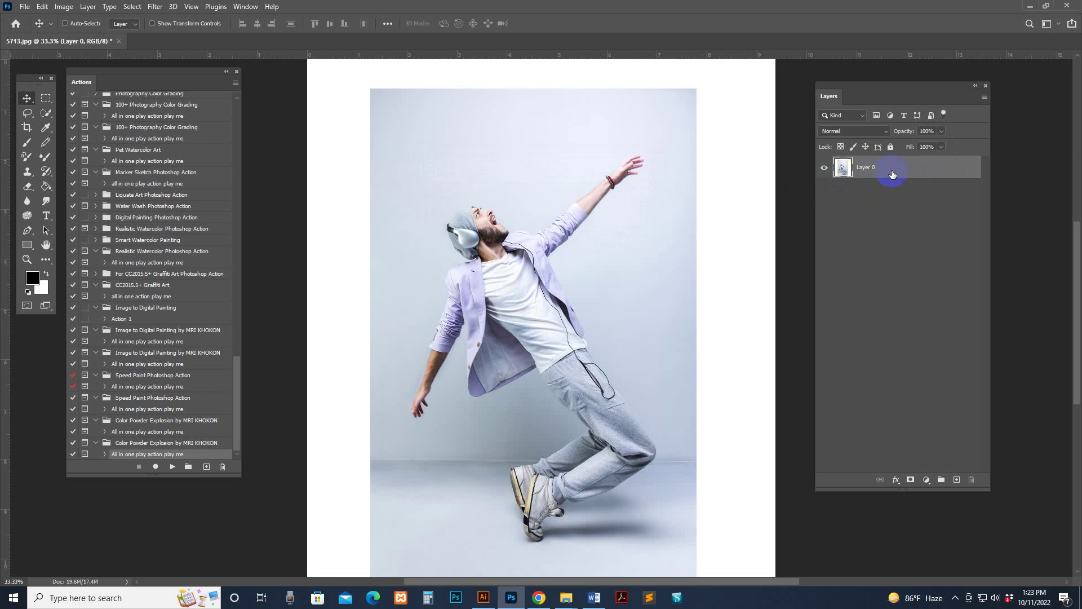
right_click(892, 174)
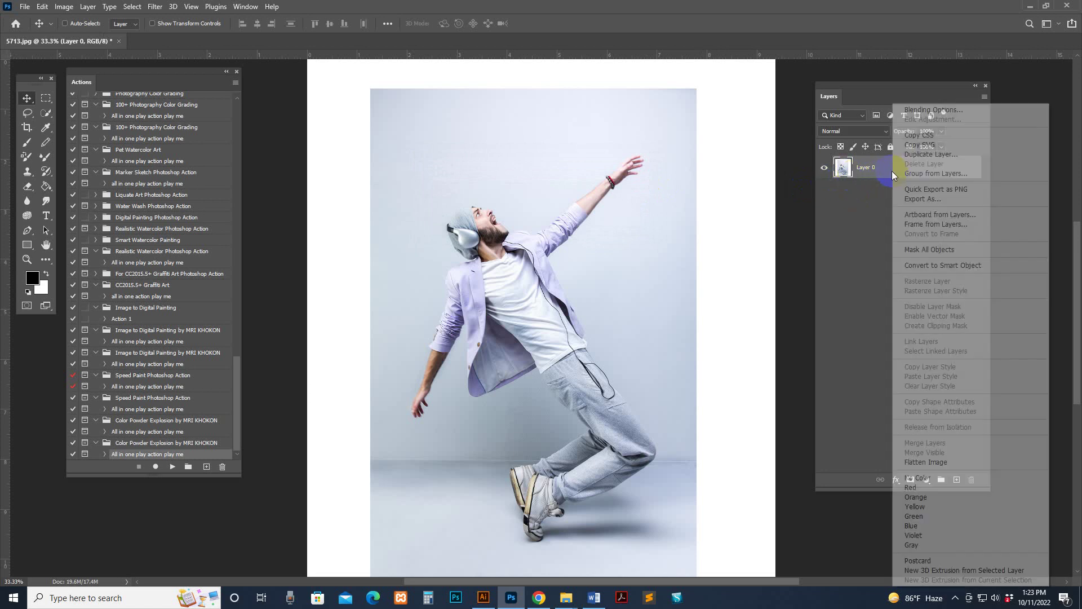
click(944, 462)
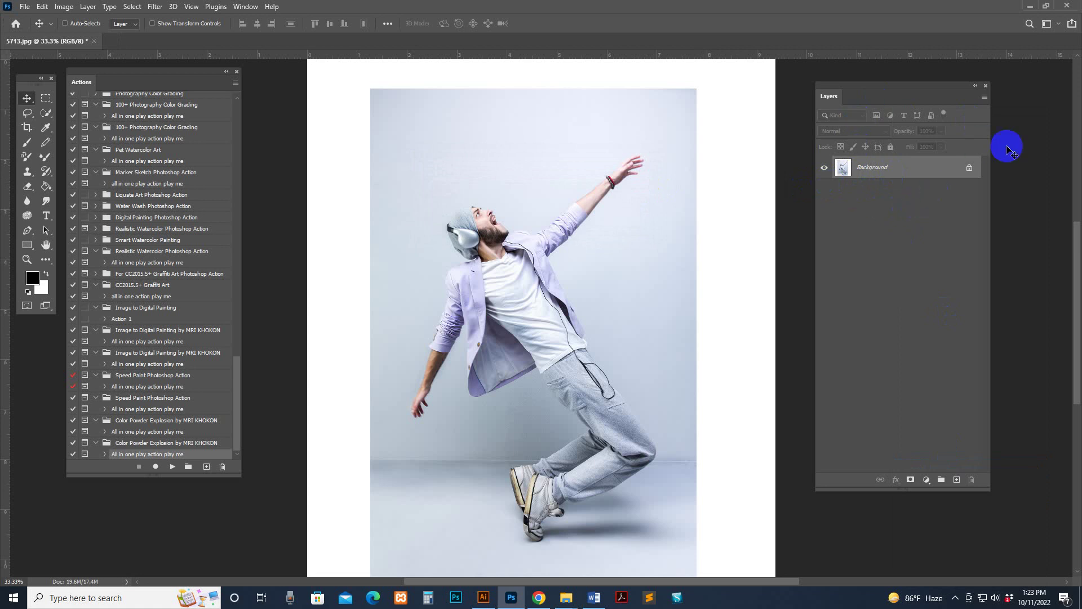
Confirm the Layers panel options: smallest thumbnails, Entire Document, default fill masks, expanded new effects and "copy" suffix; shift the panel away from the photo.
click(983, 96)
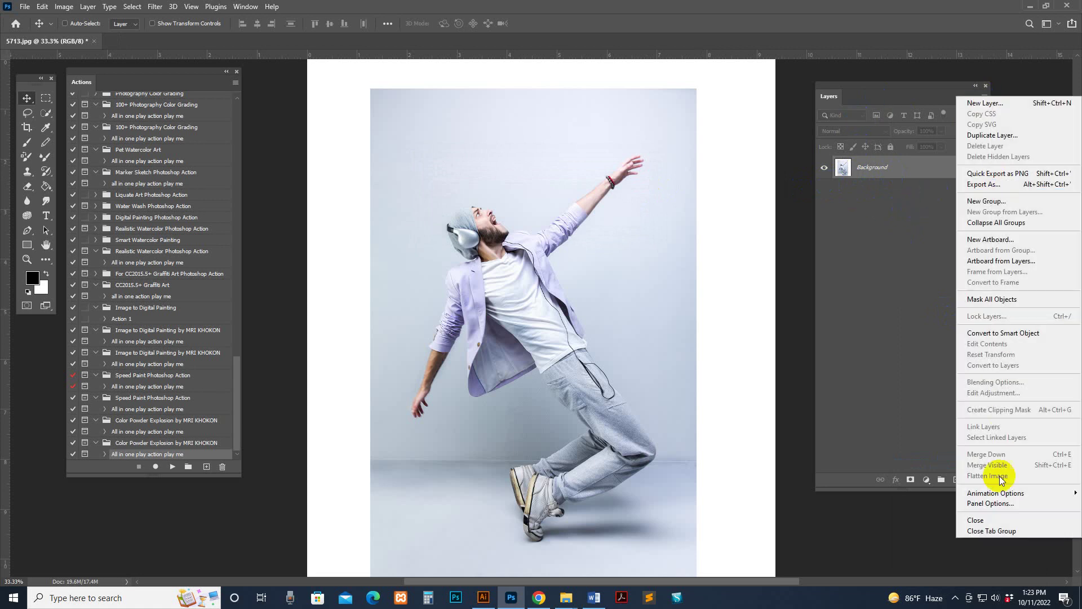
click(995, 506)
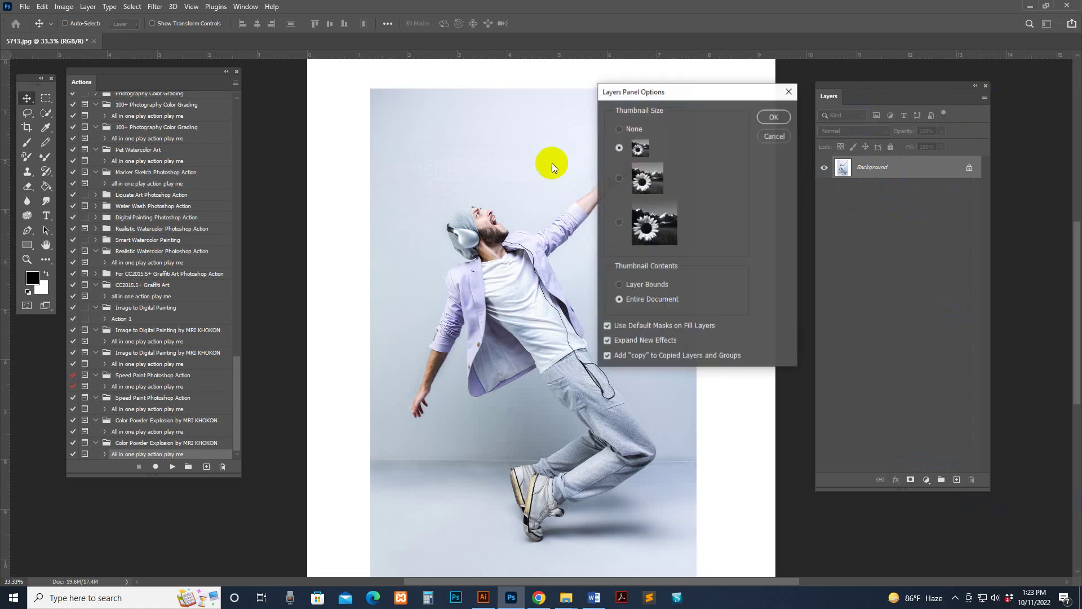
click(620, 148)
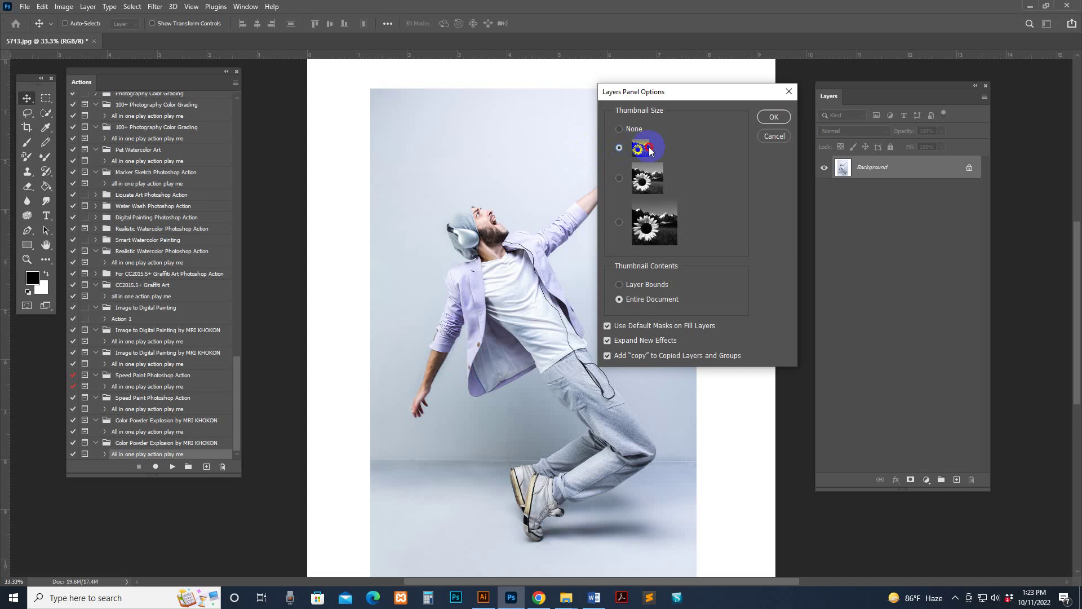
click(621, 302)
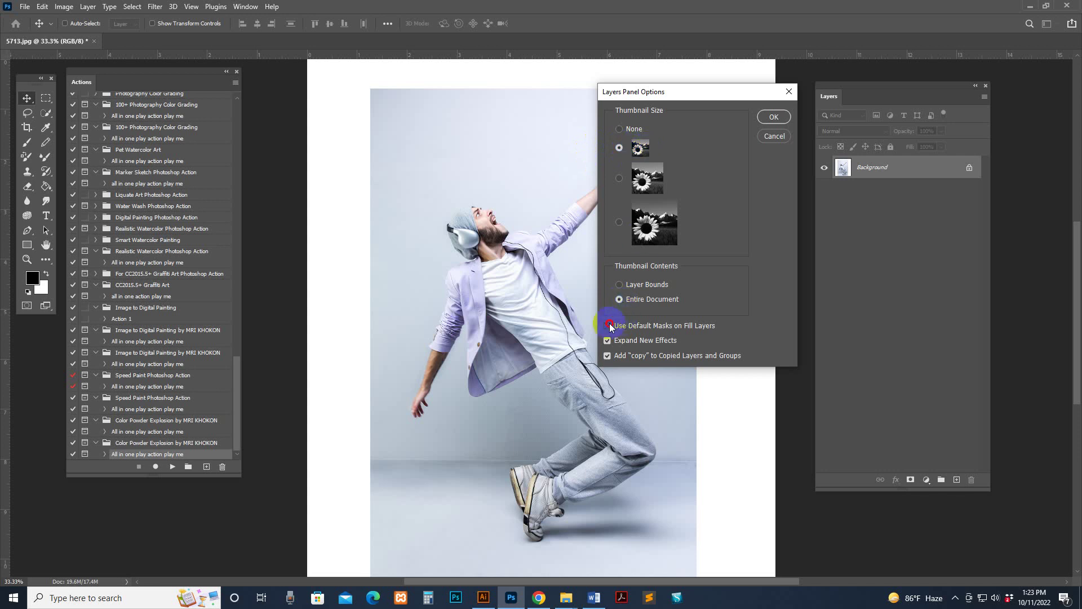
click(609, 326)
click(609, 341)
click(608, 356)
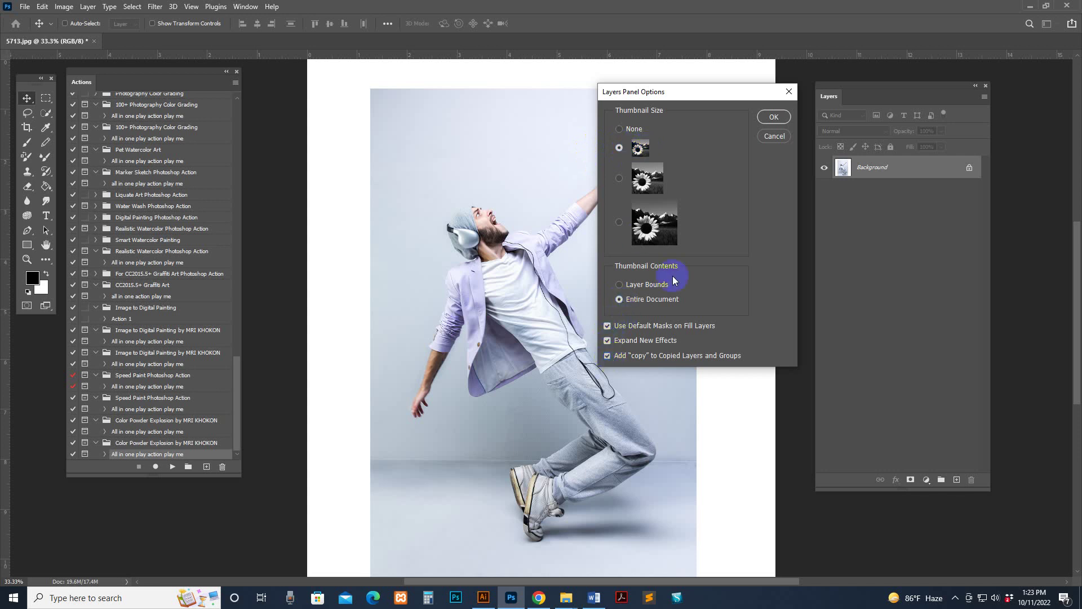
click(774, 117)
drag(877, 97, 911, 93)
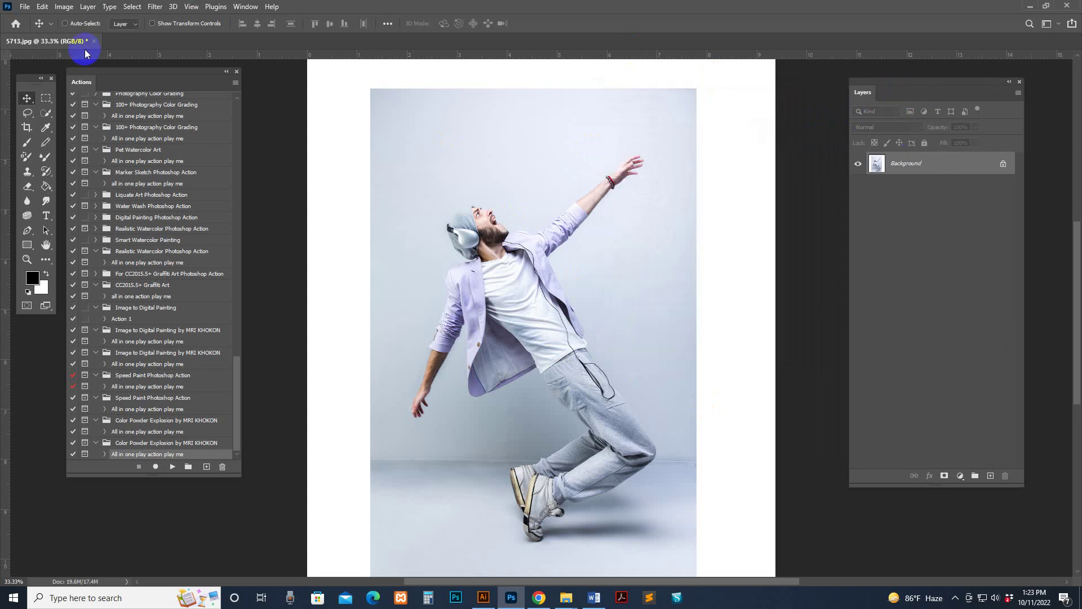
Set the image's color mode to RGB Color.
click(64, 6)
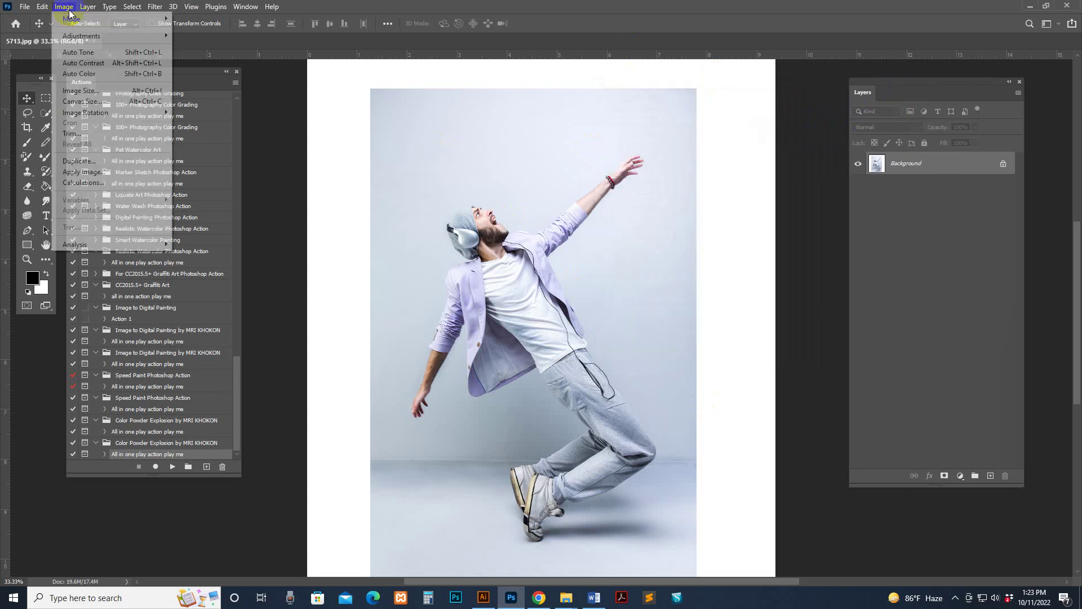
mouse_move(145, 19)
click(199, 62)
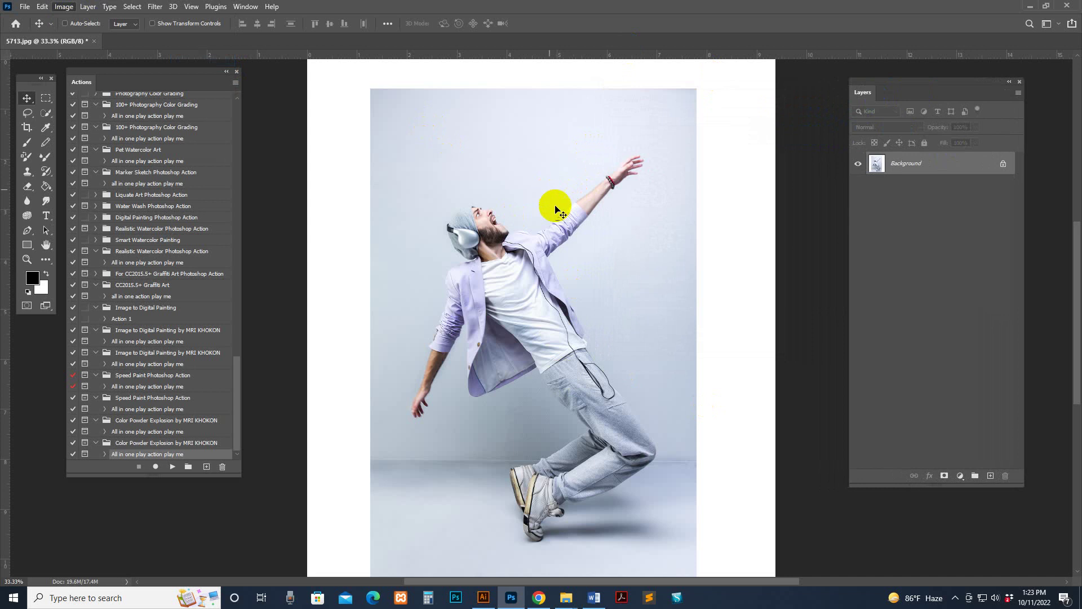
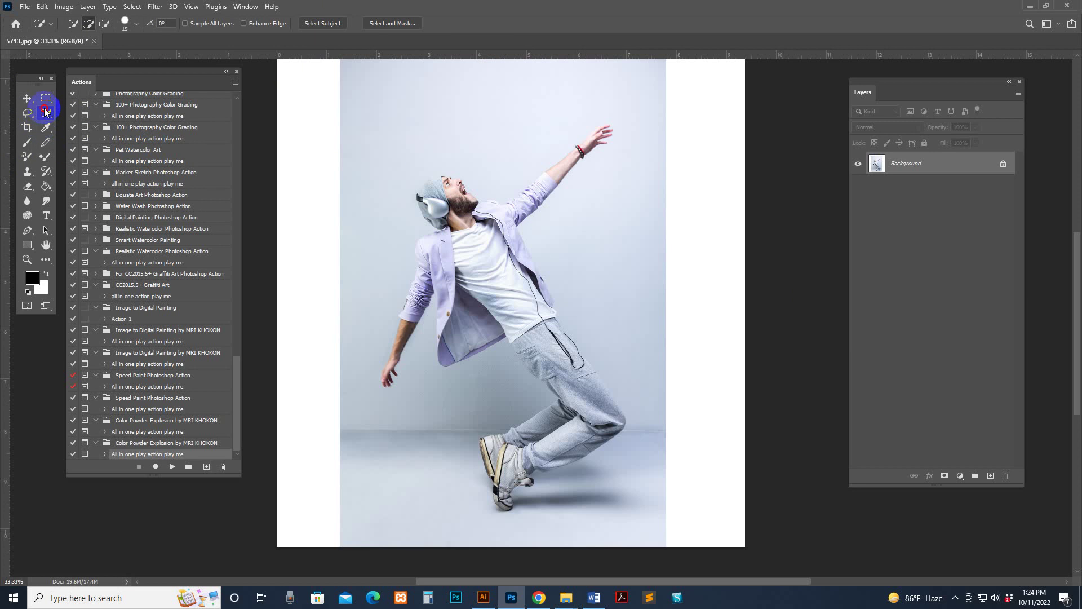
Select the man with the Quick Selection tool's subject selection and add a new layer named "brush".
click(46, 112)
click(87, 123)
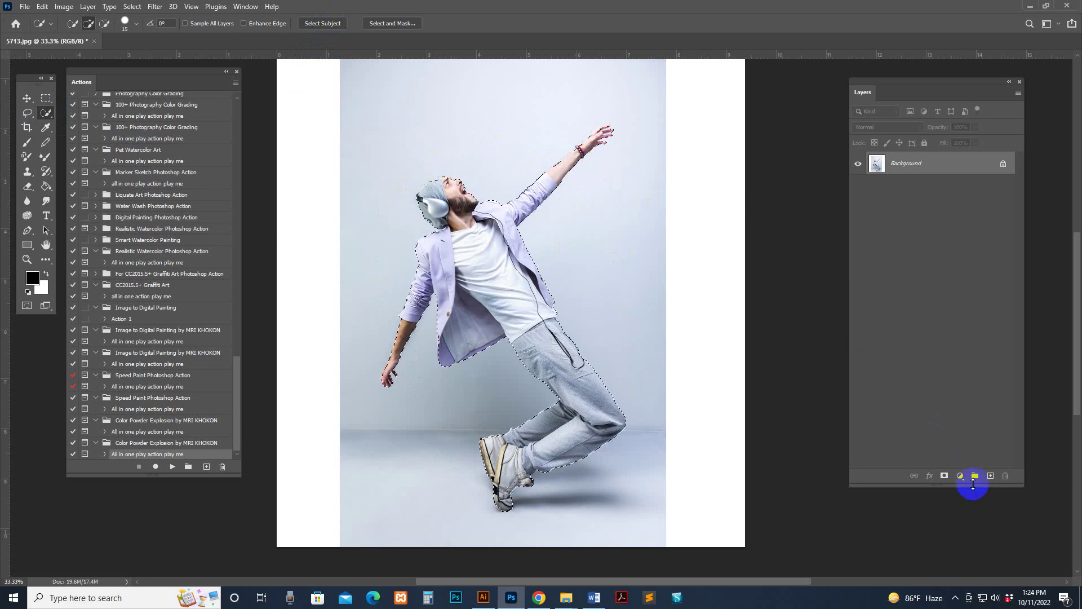
click(988, 477)
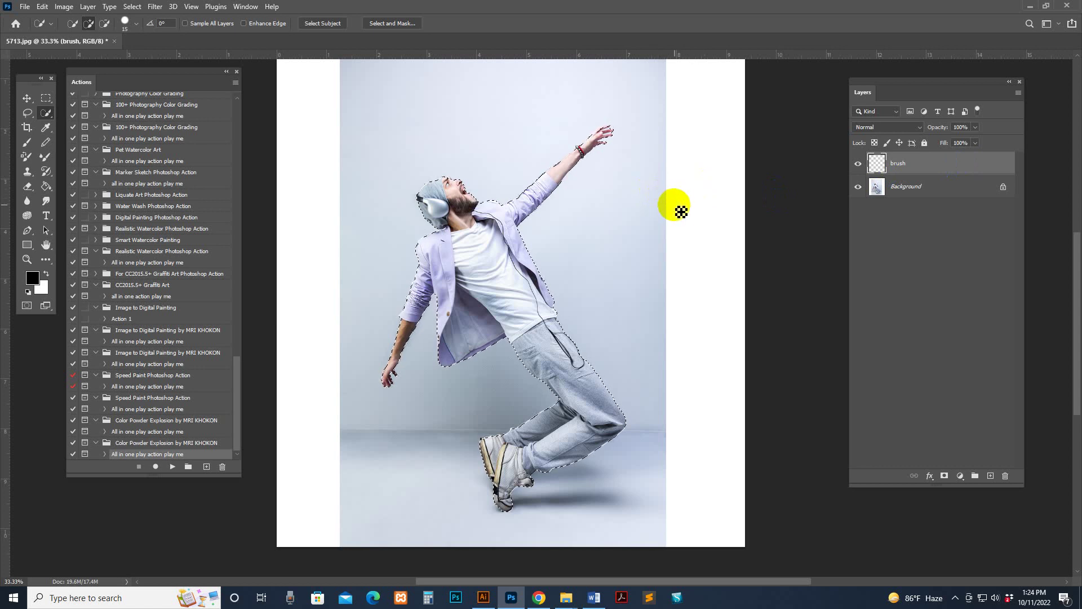
Fill the man-shaped selection on the "brush" layer with foreground color ff0000 using the Paint Bucket, and check the fill by toggling the layer.
click(47, 186)
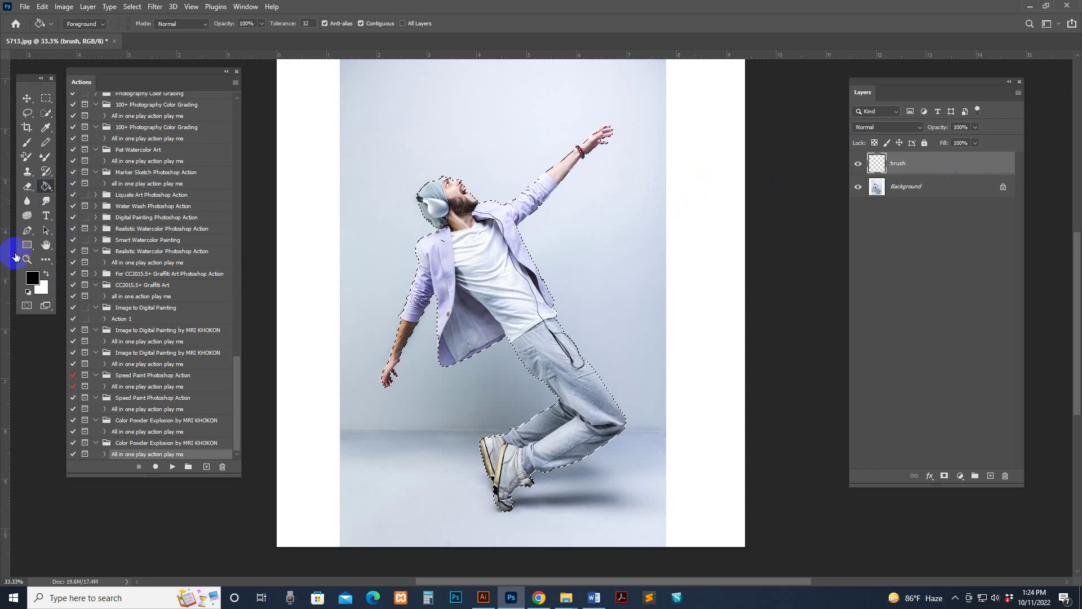
click(33, 277)
text(ff0000)
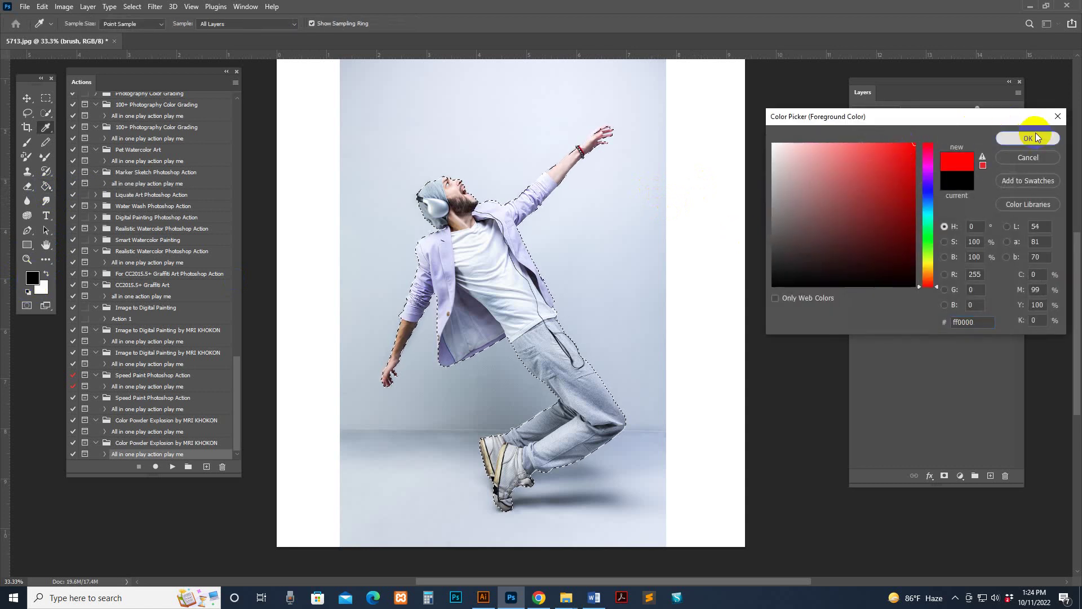
click(1030, 138)
click(489, 260)
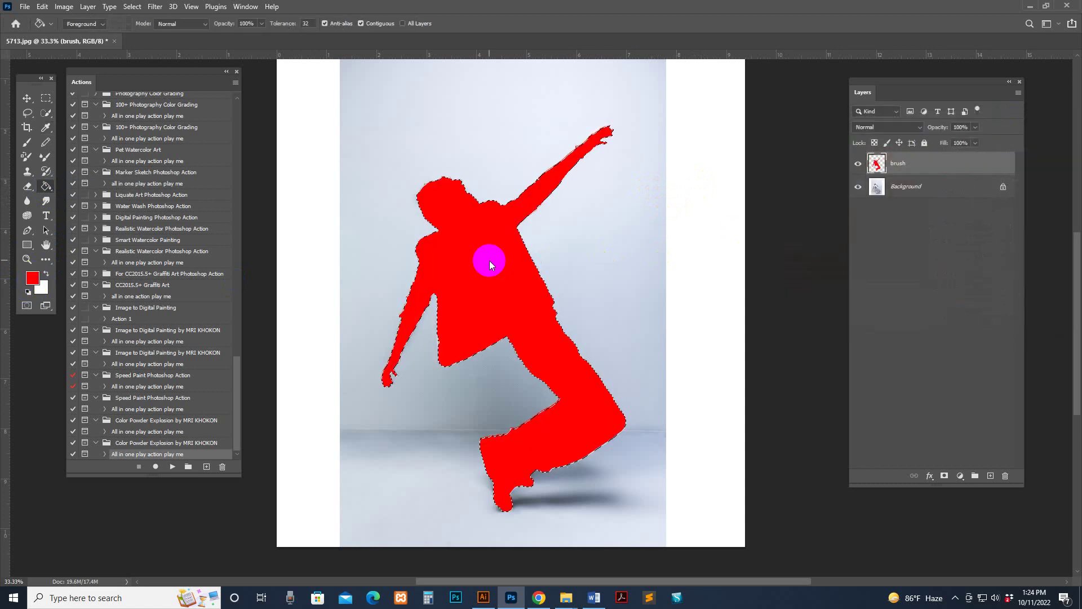
click(858, 163)
click(858, 163)
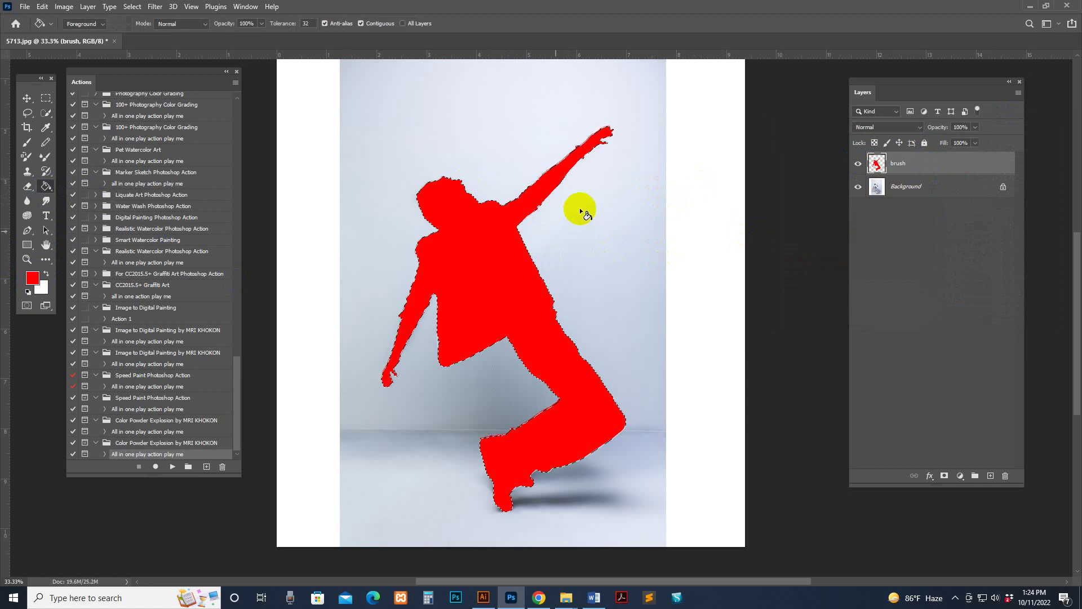
Deselect the man-shaped selection and switch to the Move tool.
scroll(580, 212, up, 1)
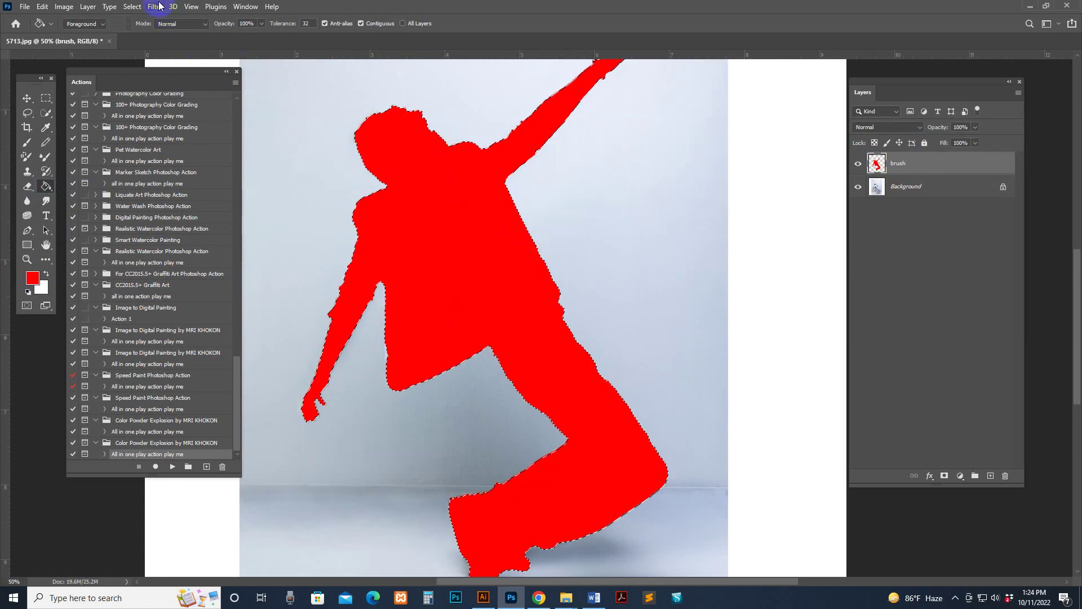
click(132, 6)
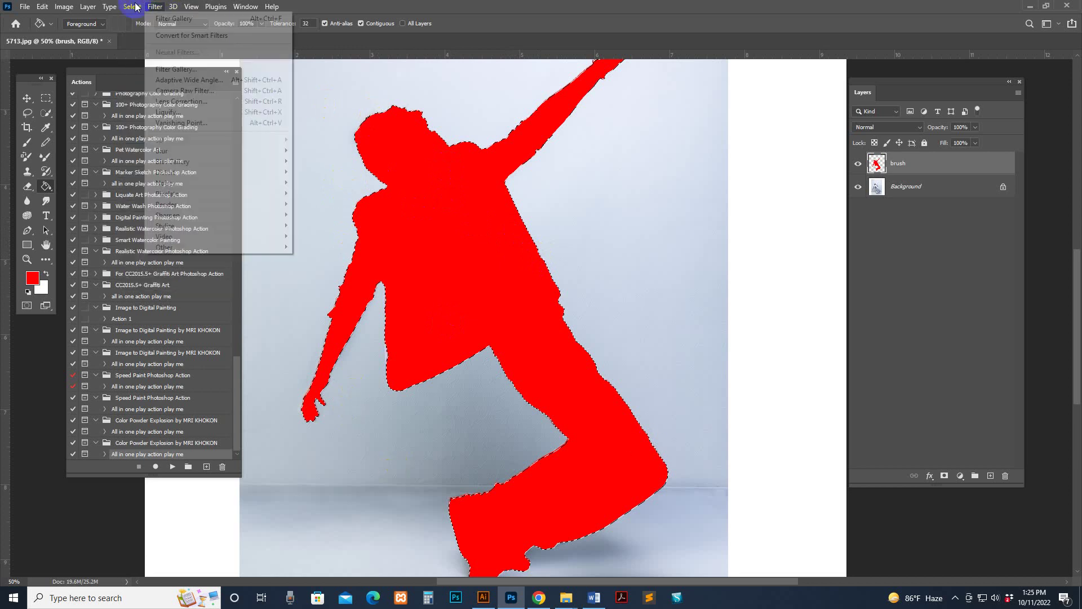
click(132, 8)
click(131, 9)
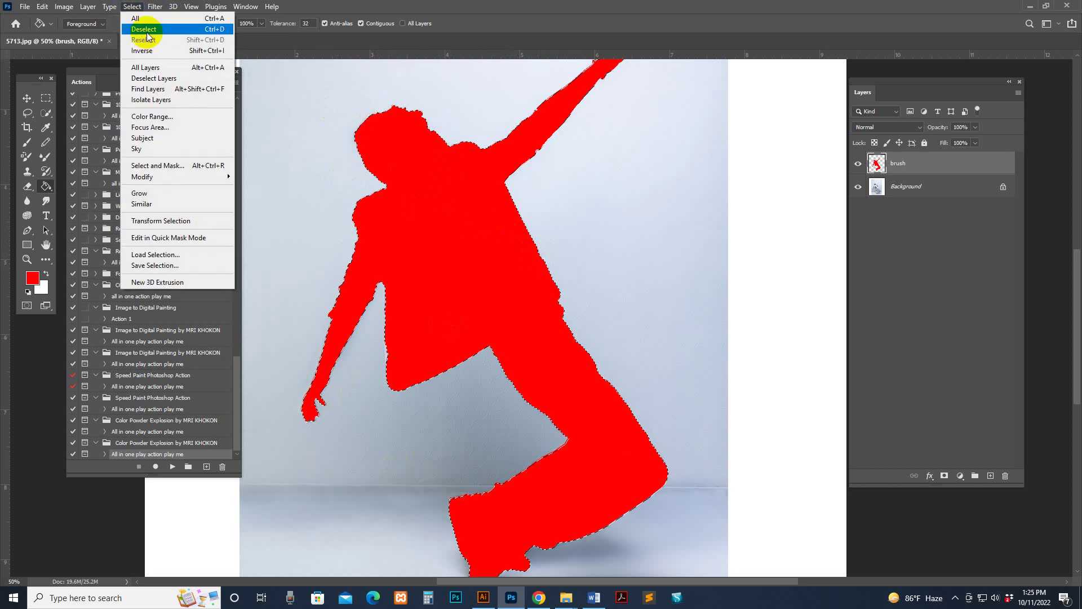
click(146, 32)
click(27, 99)
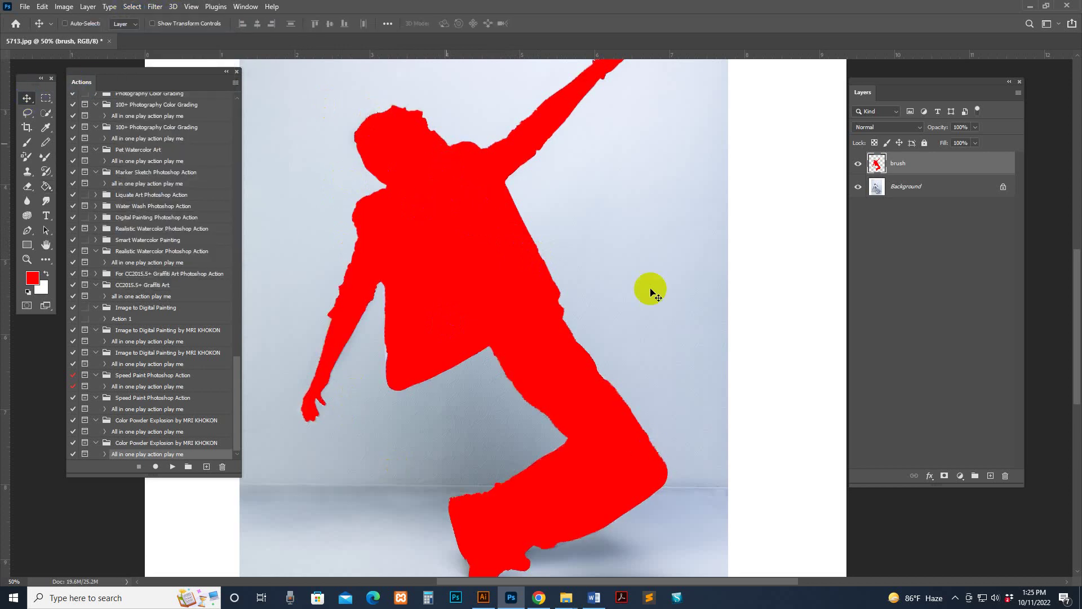
Set up the Brush tool with the hard round preset at 250 px size and 100% hardness.
click(29, 148)
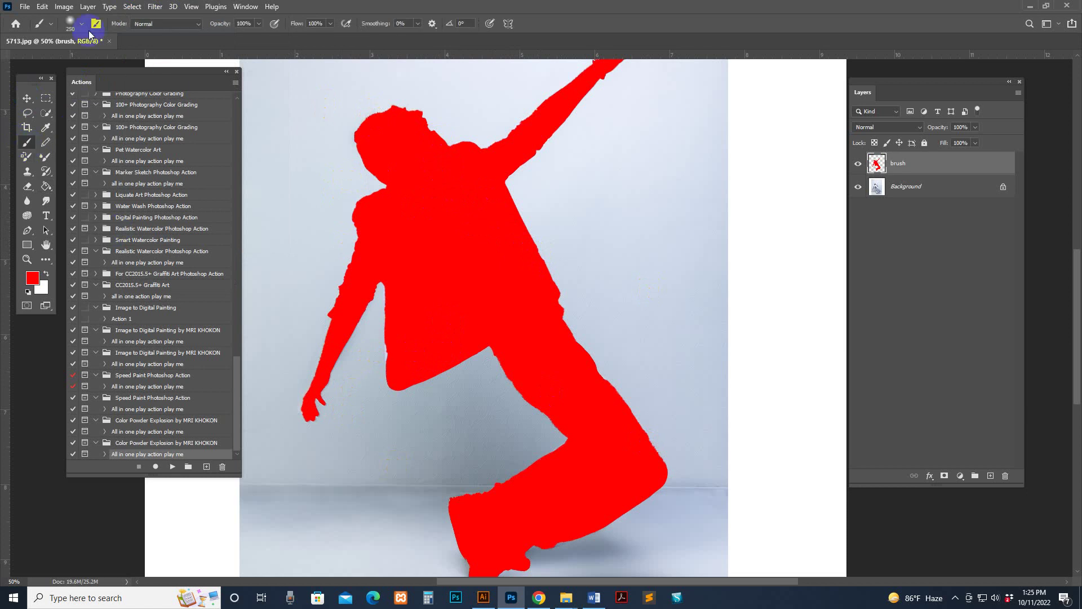
click(79, 23)
click(158, 164)
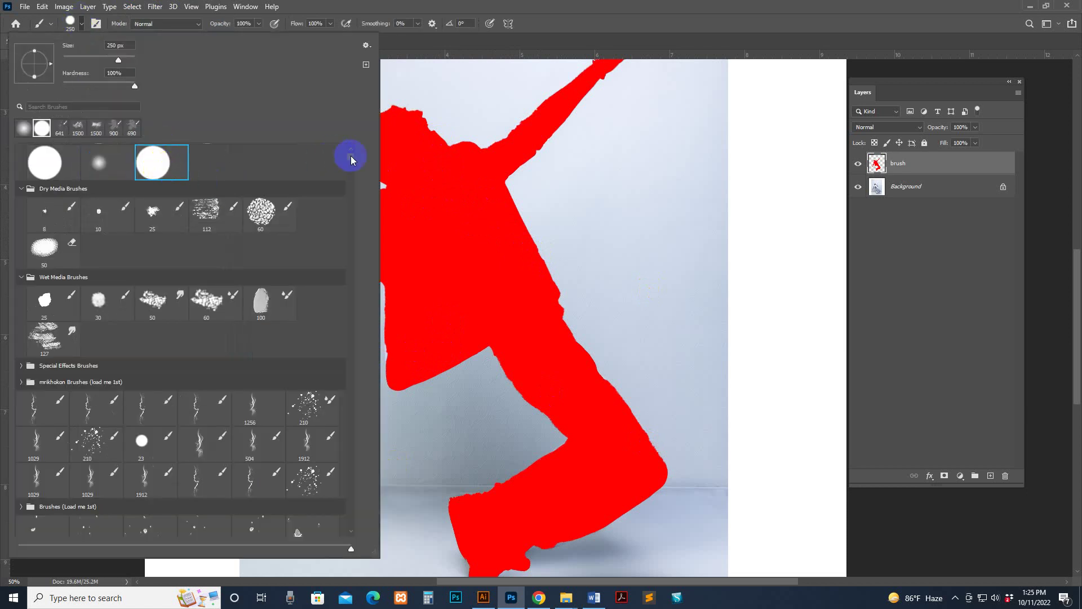
scroll(350, 154, up, 1)
click(155, 213)
click(599, 7)
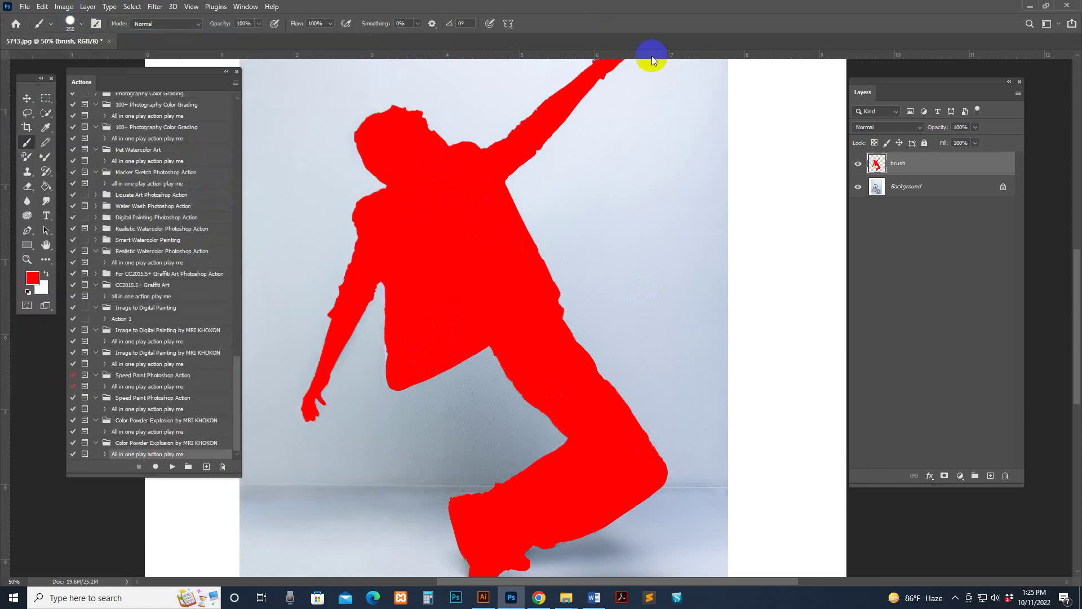
click(856, 165)
click(856, 166)
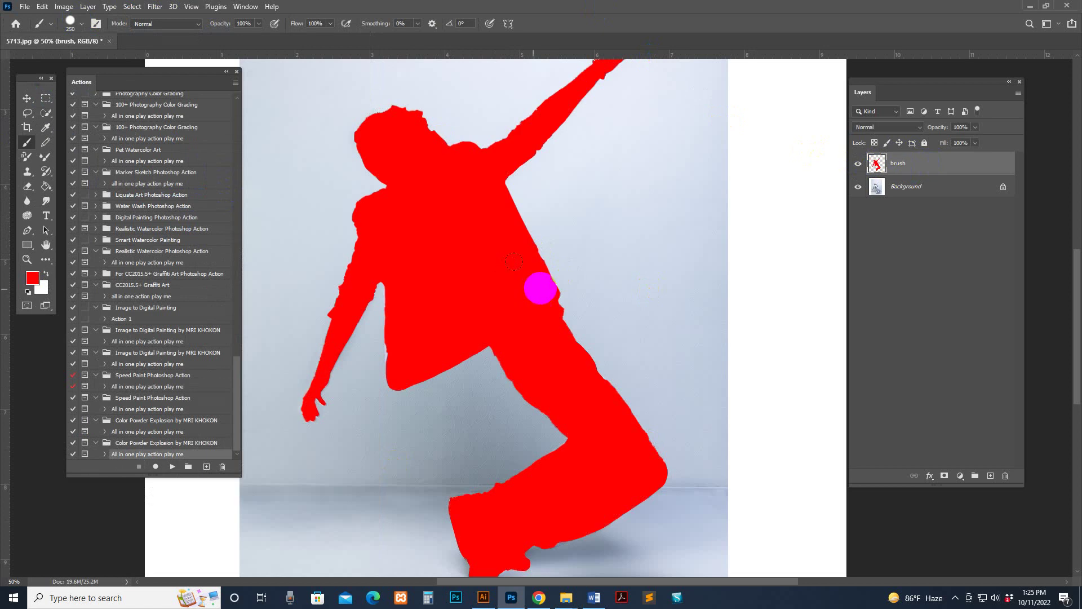
Shrink the brush to 70 px and paint red along the jacket edge beside the lowered arm.
key(bracketleft)
key(bracketleft)
key(bracketleft)
key(bracketleft)
key(bracketleft)
key(bracketleft)
key(bracketleft)
key(bracketleft)
key(bracketleft)
key(bracketleft)
key(bracketleft)
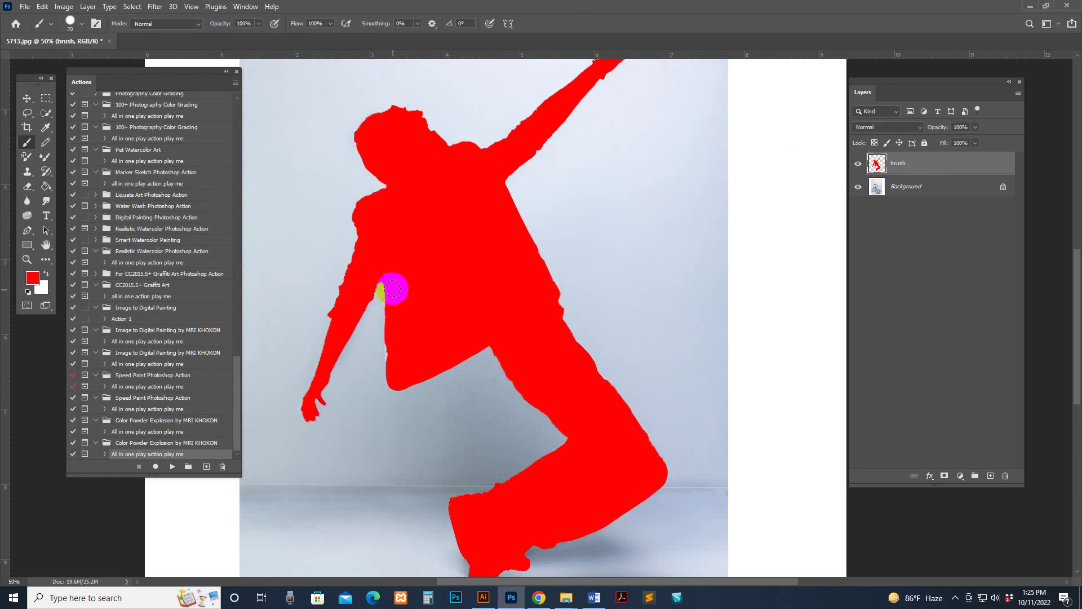
drag(393, 287, 394, 376)
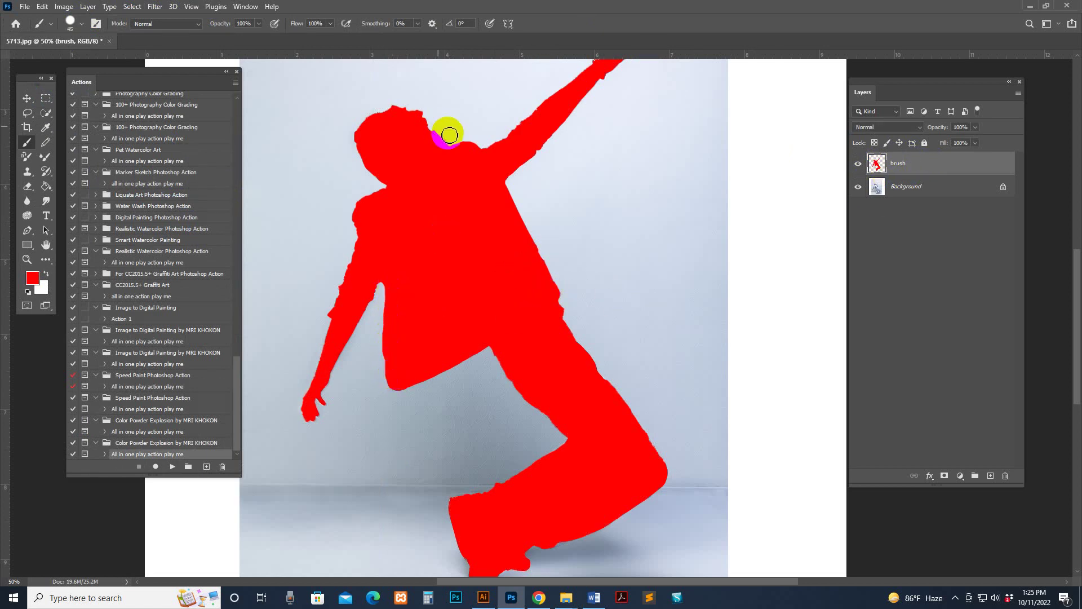
Reduce the brush to 35 px and smooth the red silhouette's edges along the raised and lowered arms.
key(bracketleft)
key(bracketleft)
mouse_move(496, 151)
mouse_down()
mouse_move(546, 114)
mouse_move(503, 147)
mouse_move(505, 160)
mouse_move(553, 123)
mouse_move(526, 145)
mouse_up()
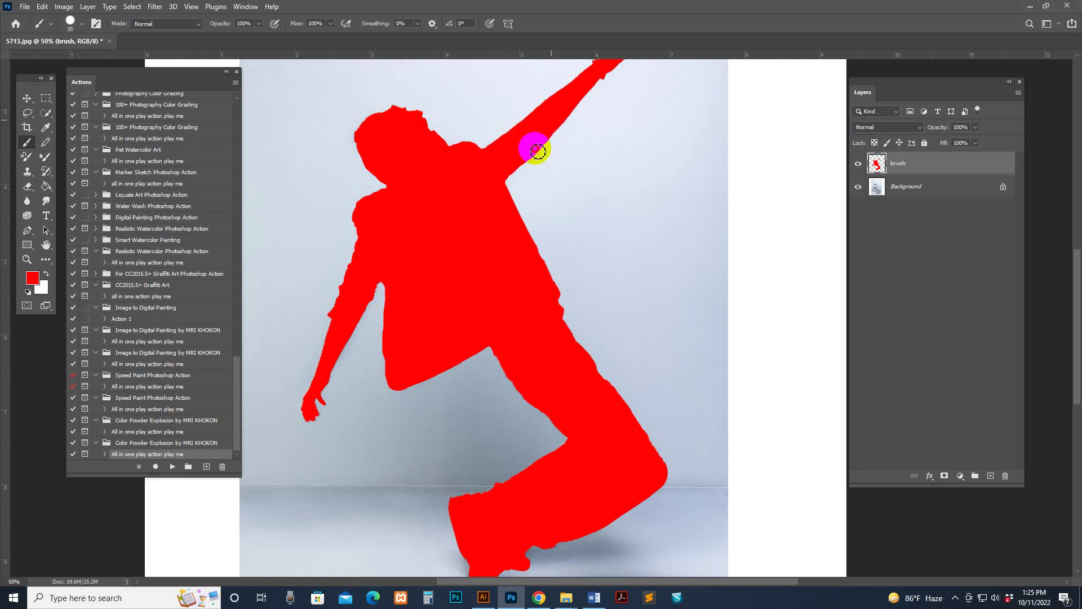
click(346, 296)
mouse_move(346, 296)
mouse_down()
mouse_move(366, 215)
mouse_move(310, 401)
mouse_up()
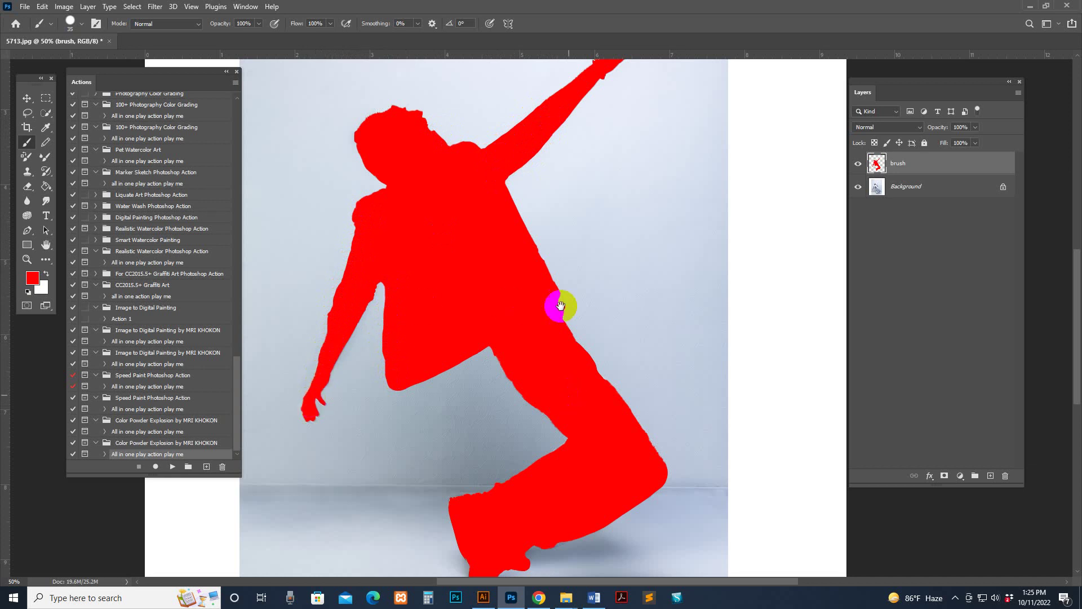
mouse_move(561, 306)
mouse_down()
mouse_move(557, 265)
mouse_move(573, 402)
mouse_up()
mouse_move(461, 555)
mouse_down()
mouse_move(437, 451)
mouse_move(455, 465)
mouse_up()
drag(482, 225, 515, 355)
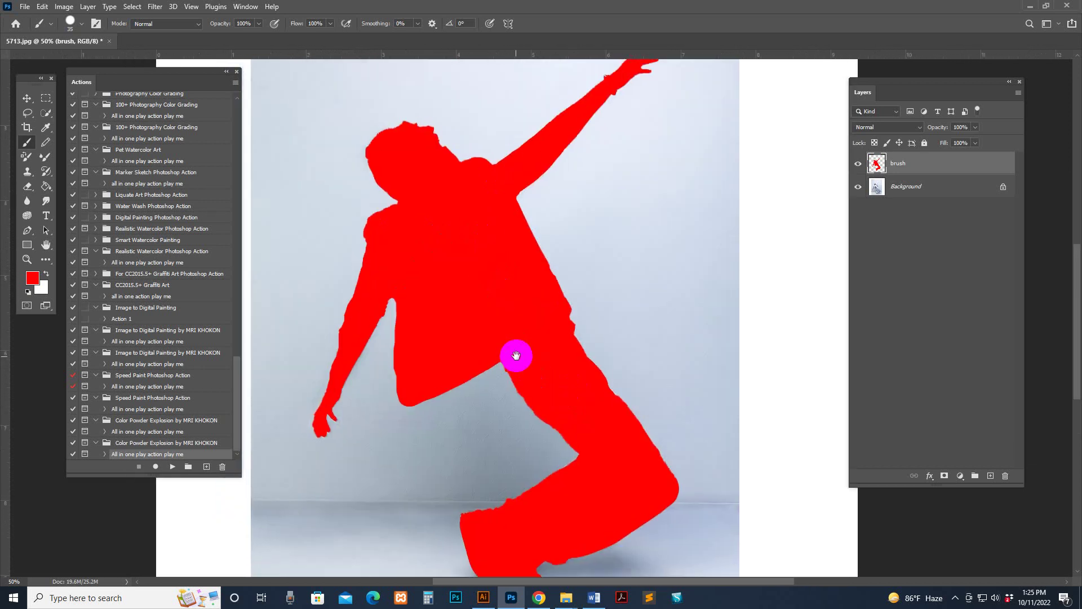
drag(385, 140, 400, 133)
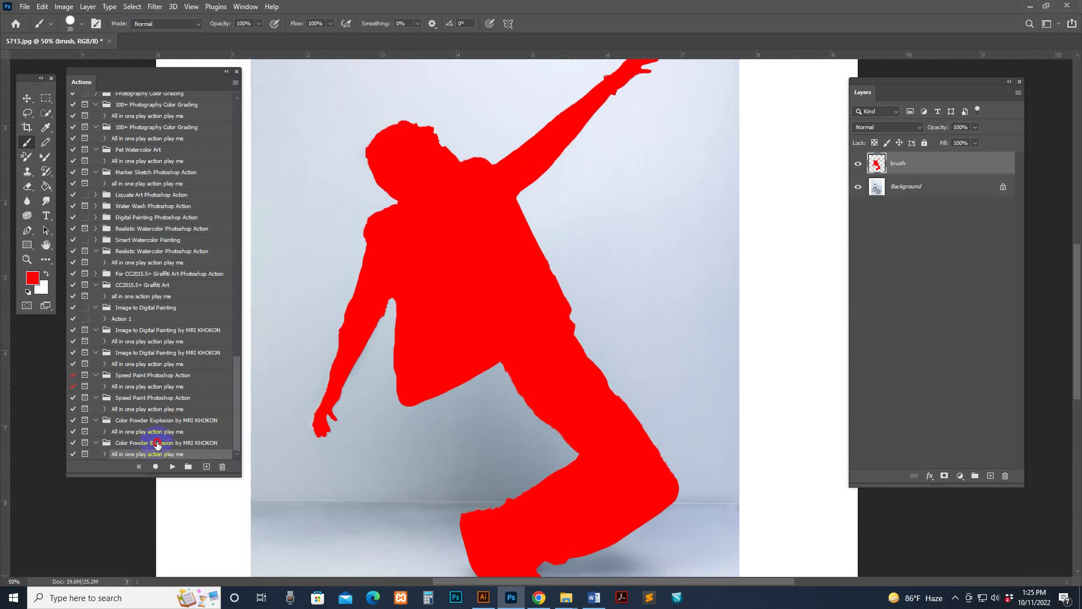
Play "All in one play action play me" from the last Color Powder Explosion by MRI KHOKON set and dismiss its closing message.
drag(231, 473, 265, 496)
click(176, 476)
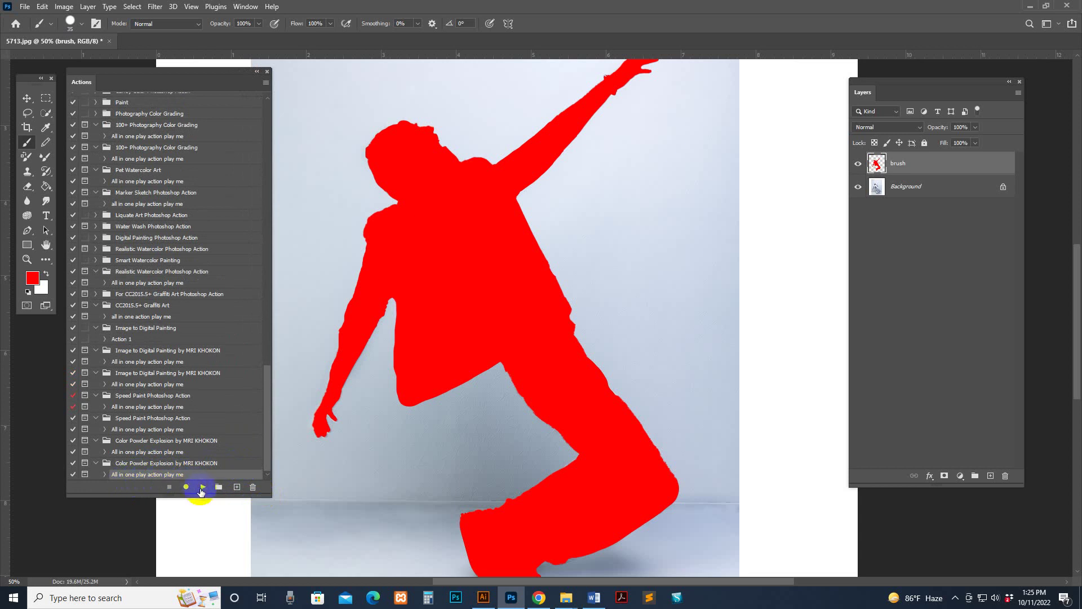
click(201, 487)
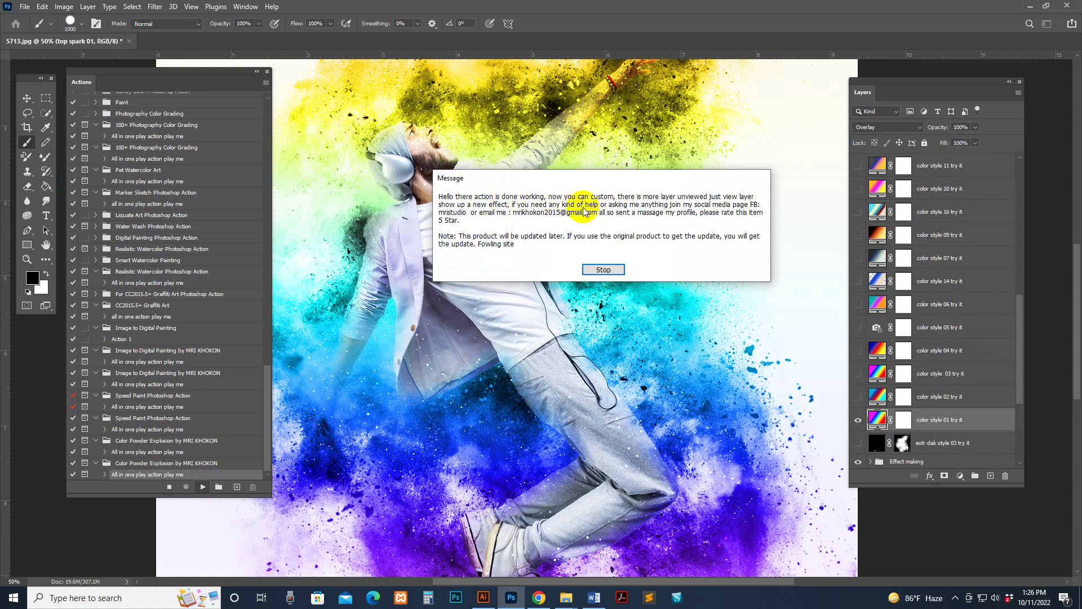
click(606, 269)
Preview the "extr dak style 03 try it" layer on the full image and hide it again.
key(z)
alt+click(646, 284)
alt+click(646, 284)
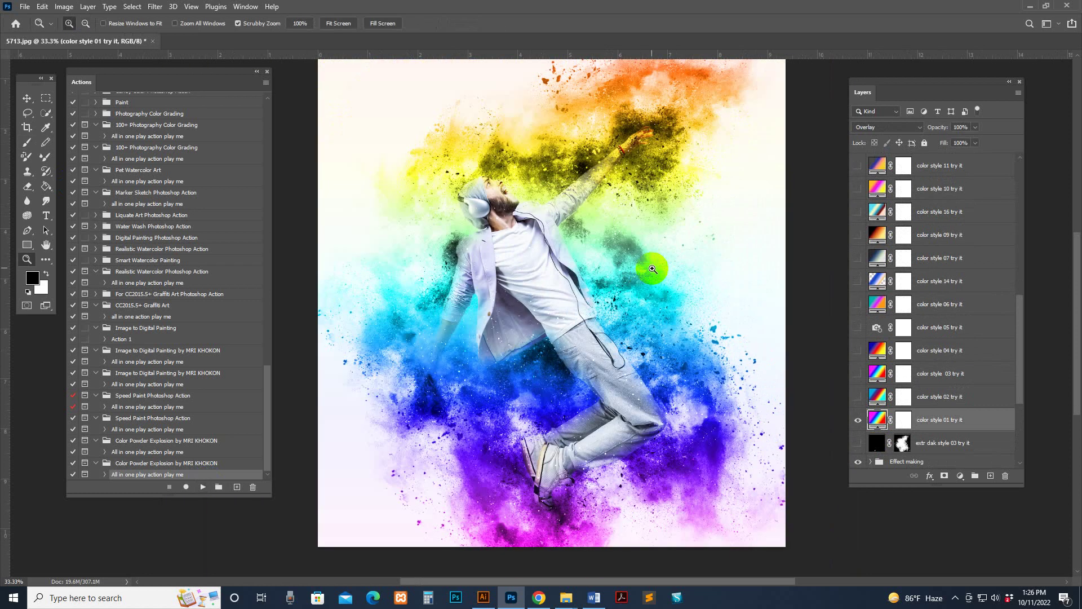
drag(682, 287, 656, 272)
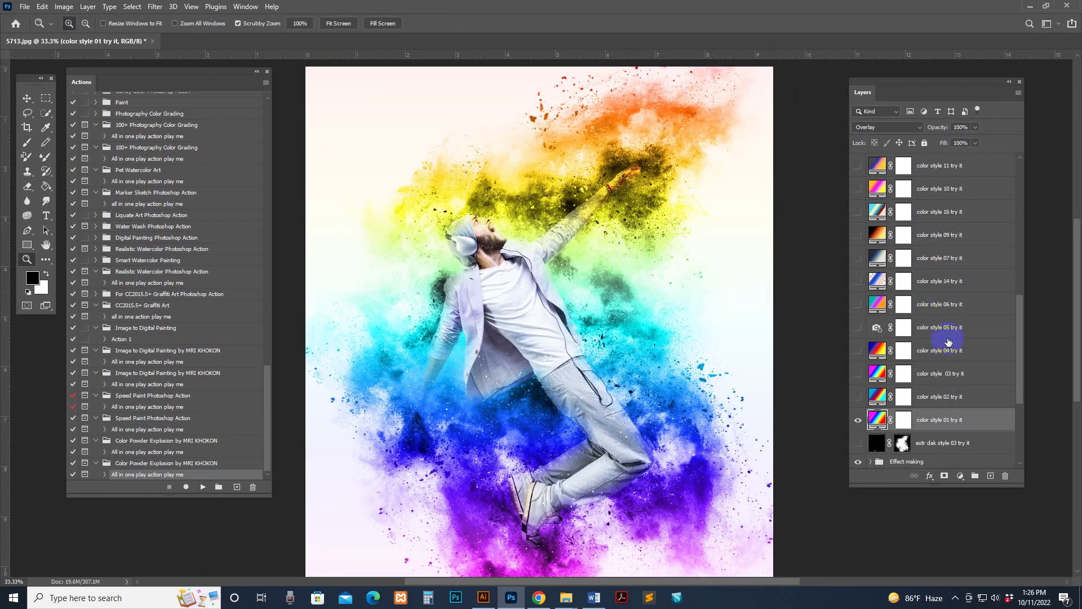
scroll(949, 343, down, 5)
click(860, 287)
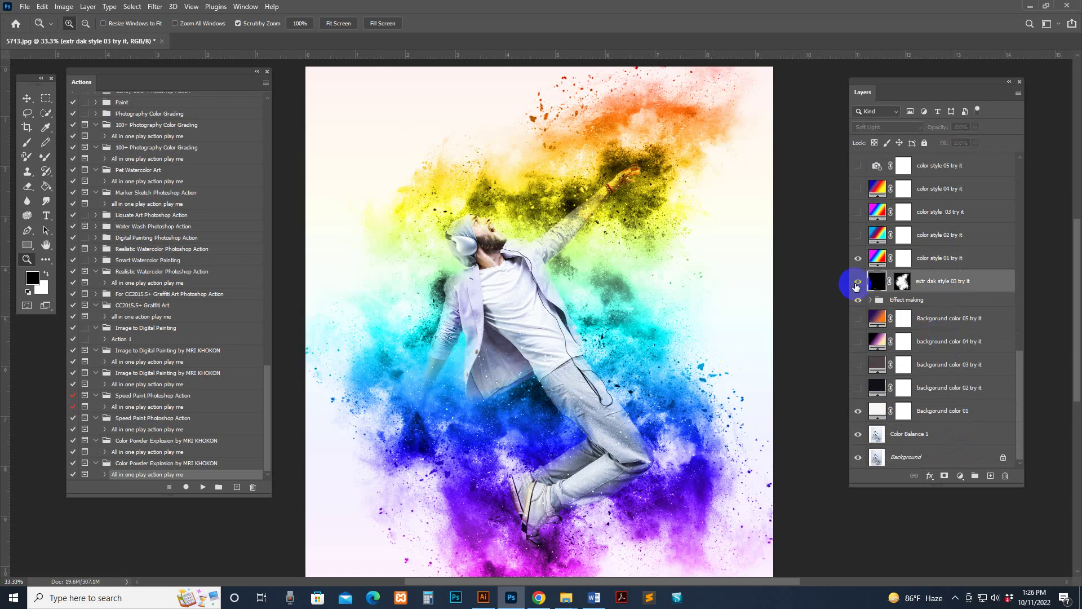
click(857, 281)
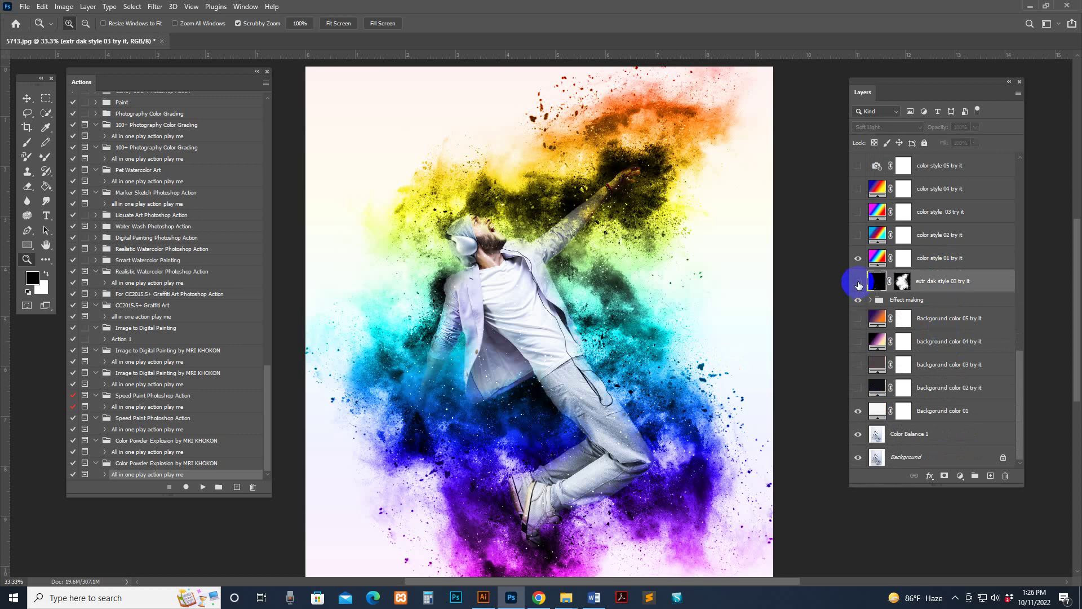
click(858, 285)
click(858, 285)
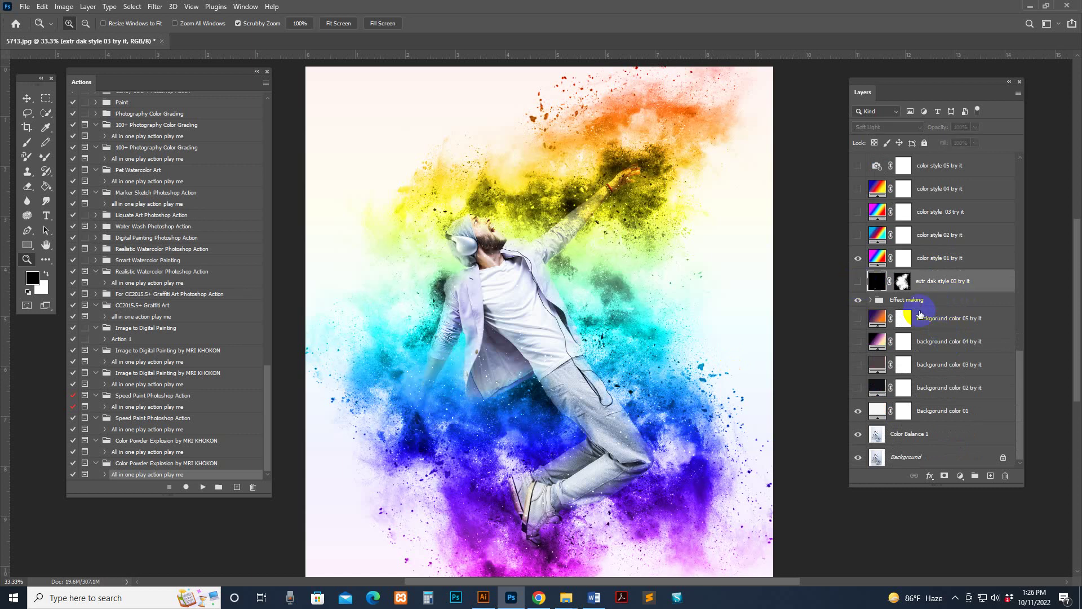
Compare the image with and without the "Effect making" group, and look through the layers inside it.
click(909, 301)
click(858, 300)
click(858, 301)
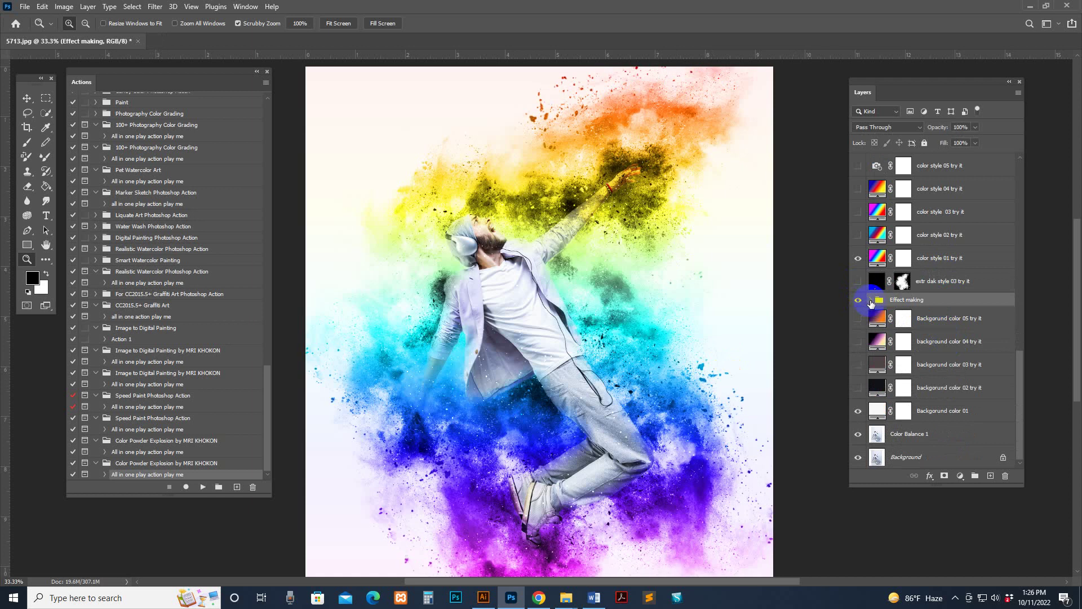
click(872, 301)
scroll(935, 220, down, 3)
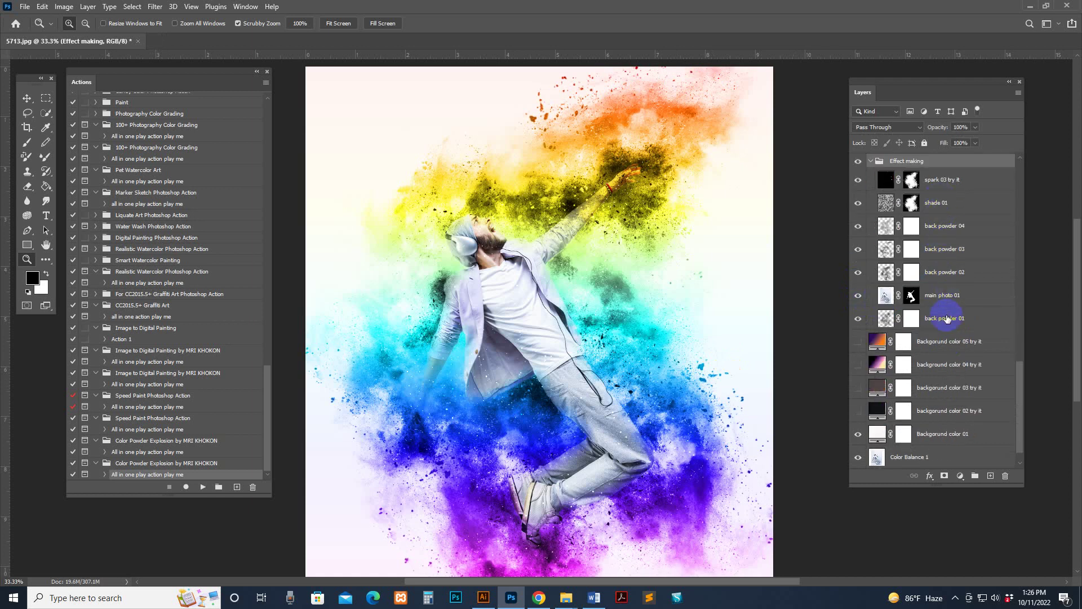
scroll(947, 321, up, 2)
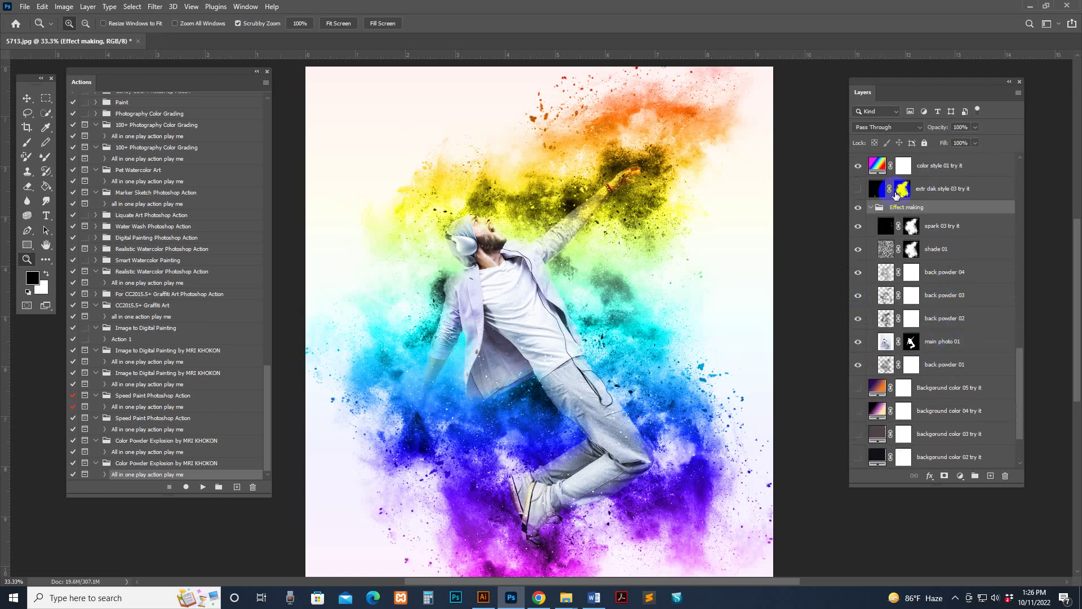
click(870, 208)
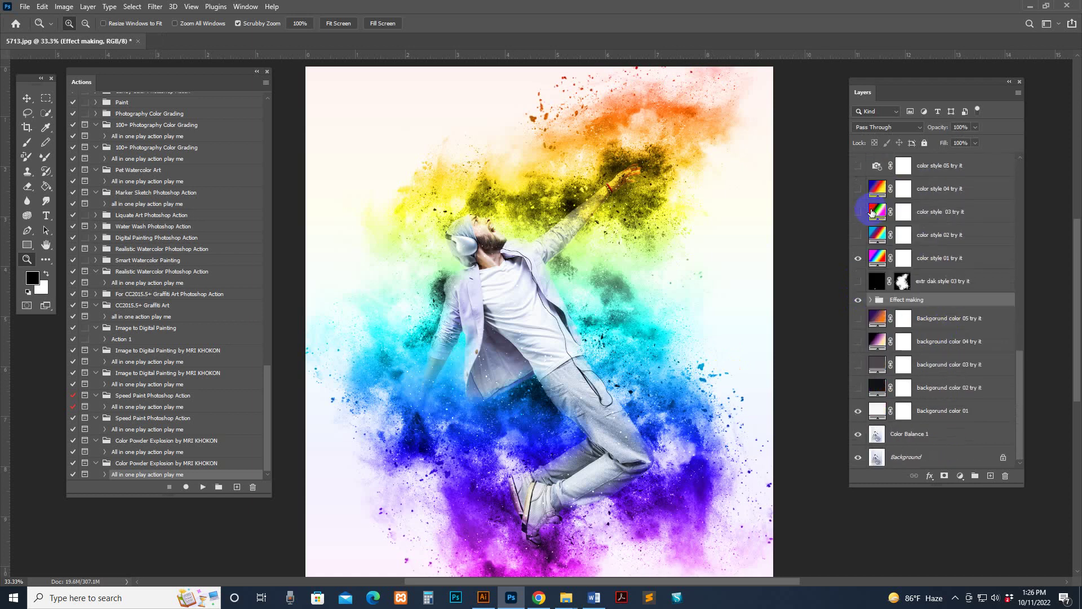
Preview the "backgorund color 02 try it" layer behind the powder effect and hide it again.
click(936, 328)
click(948, 390)
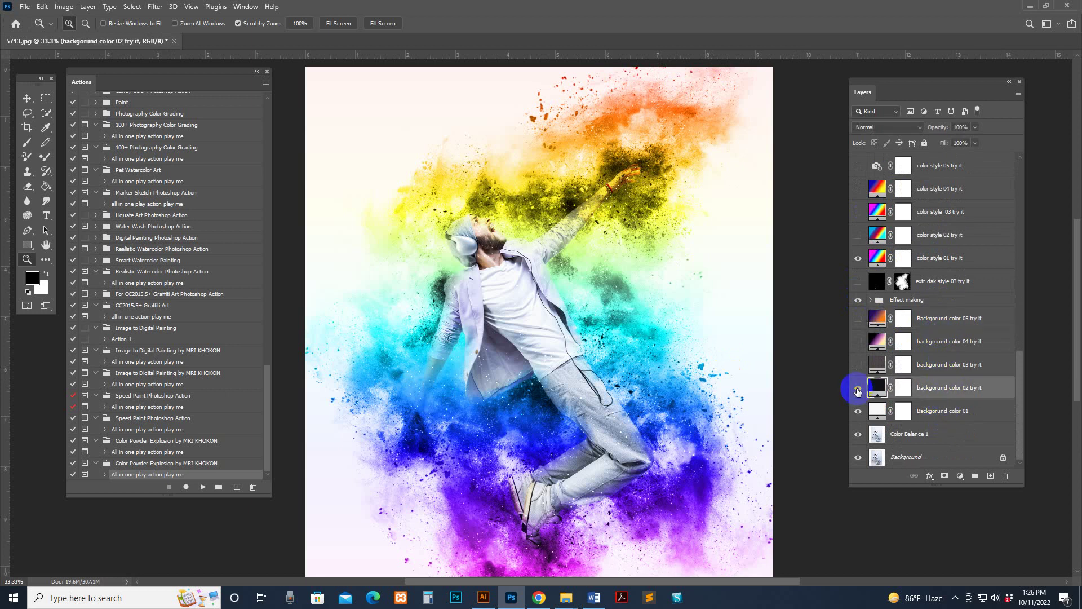
click(857, 388)
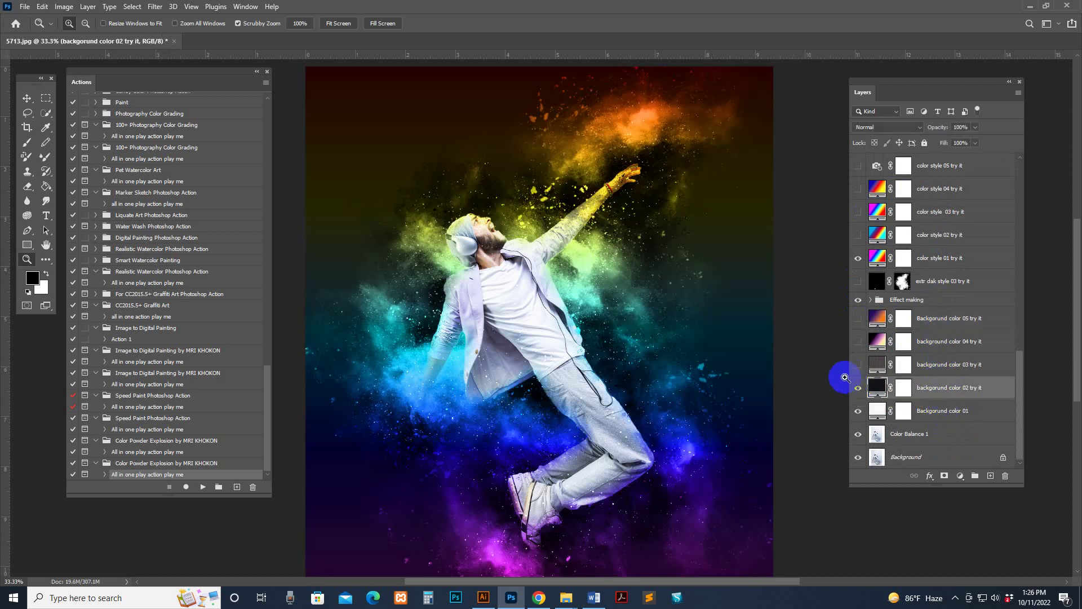
drag(761, 344, 746, 310)
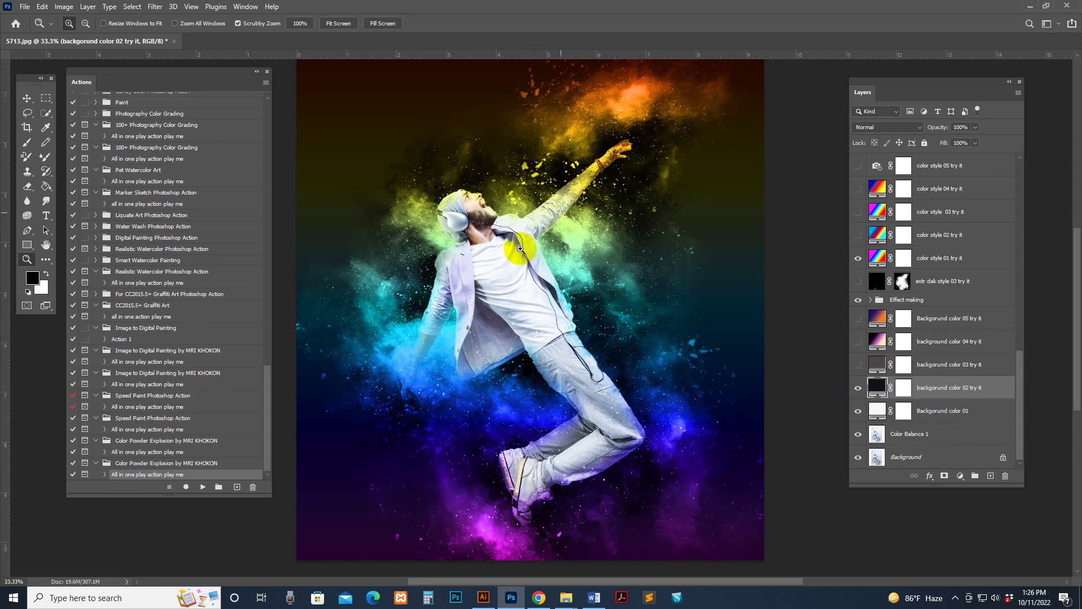
click(857, 387)
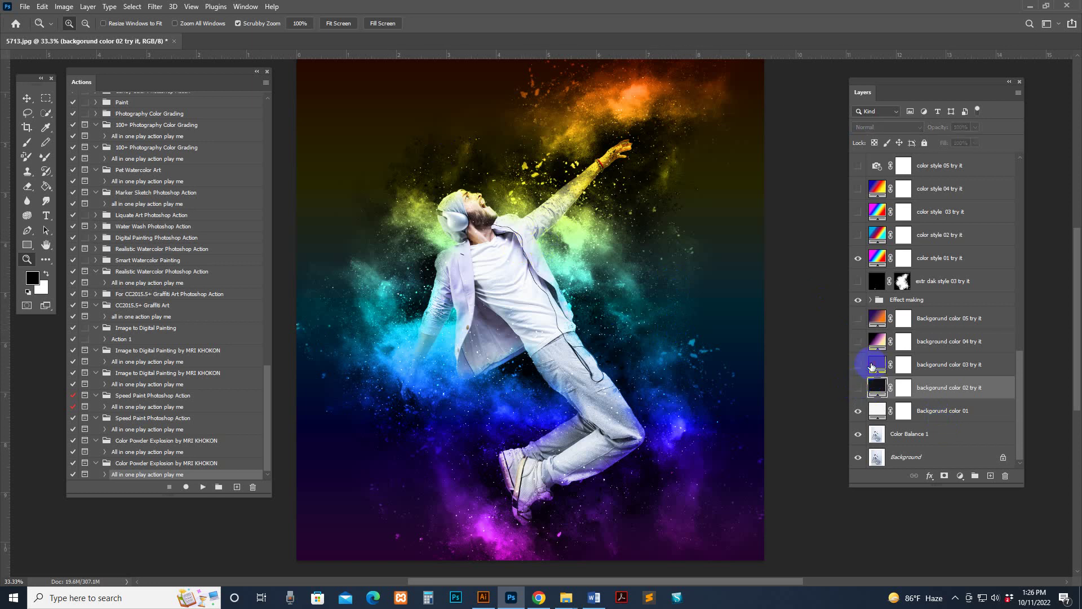
Show the "backgorund color 03 try it" layer behind the powder effect.
click(878, 365)
click(857, 365)
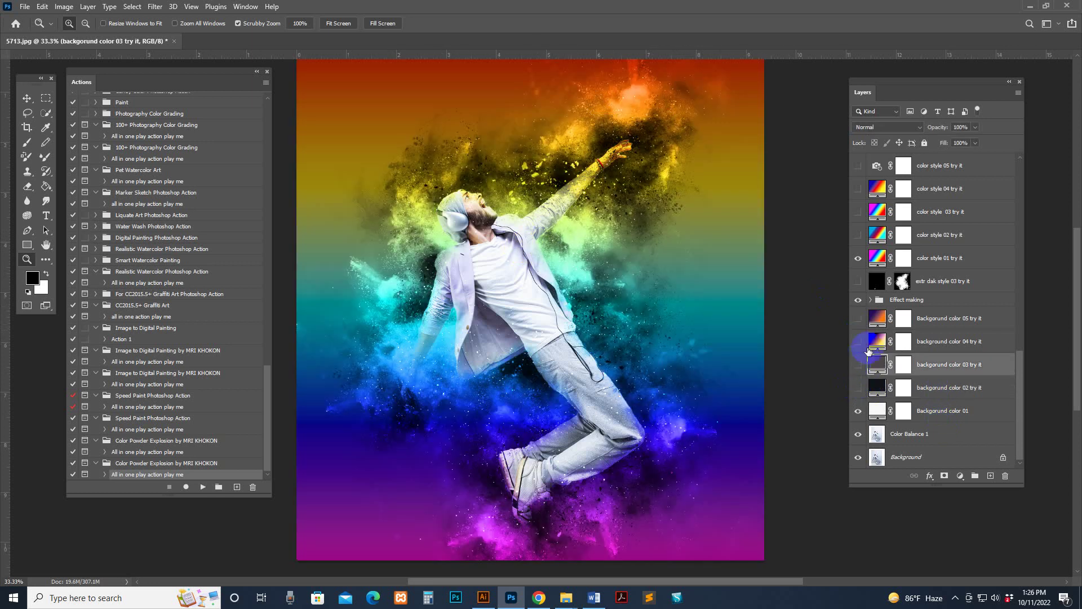
Hide the "backgorund color 03 try it" layer and preview the background color 04 and 05 layers in turn, hiding each again.
click(858, 365)
click(857, 341)
click(857, 340)
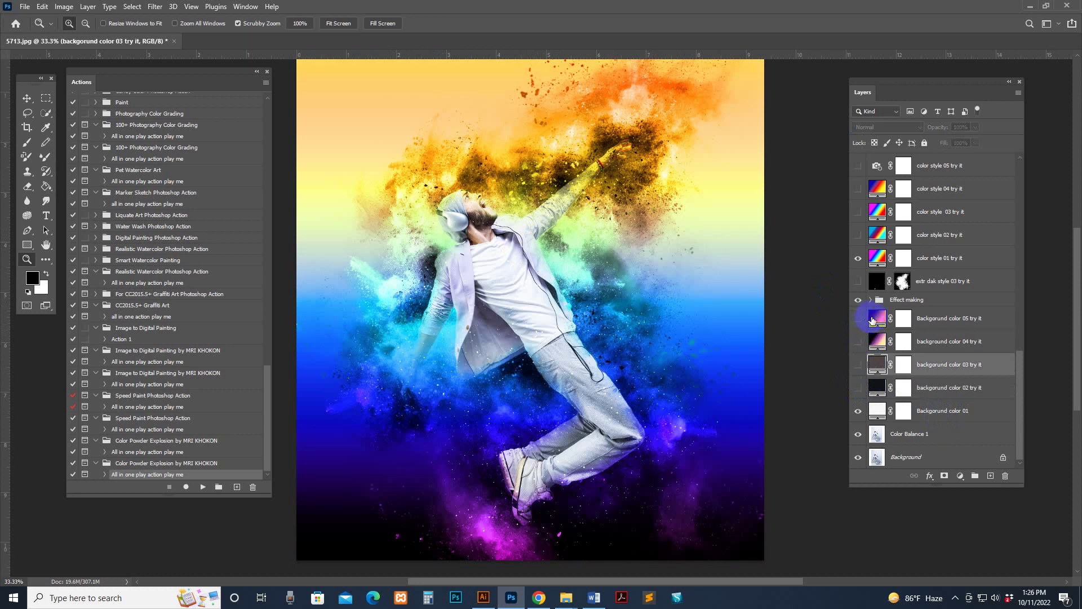
click(854, 318)
click(854, 319)
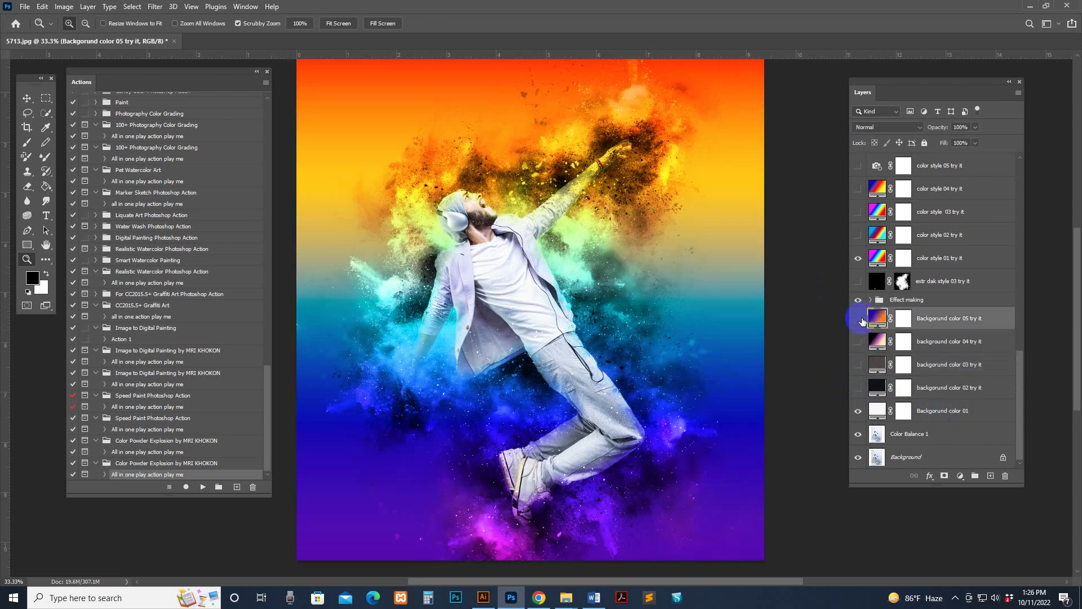
click(859, 319)
click(961, 476)
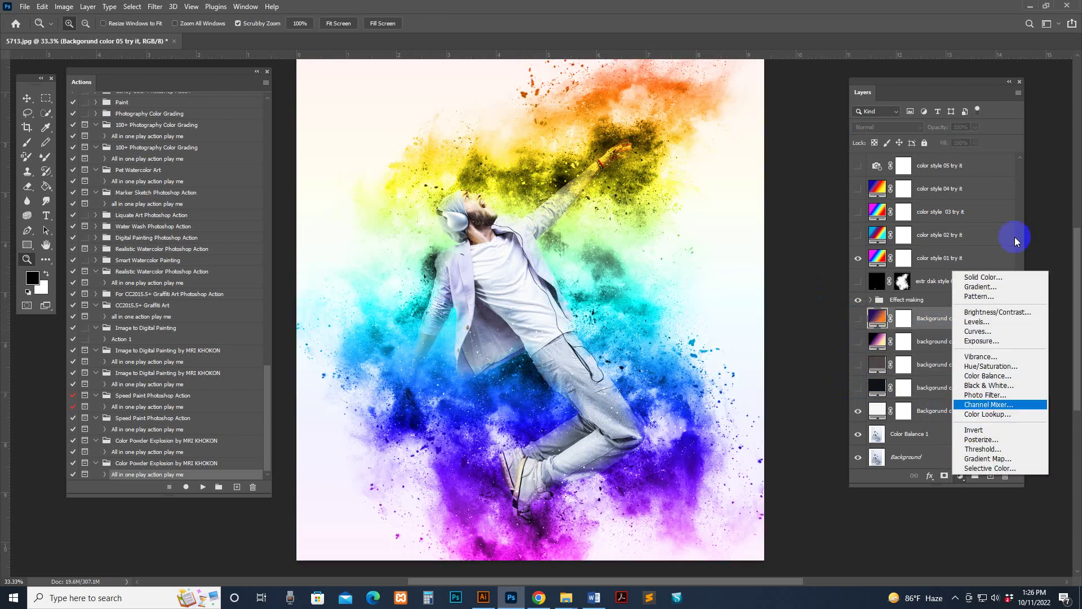
click(1010, 274)
mouse_move(806, 190)
mouse_down()
mouse_move(870, 150)
mouse_move(920, 182)
mouse_move(924, 281)
mouse_up()
mouse_move(857, 272)
mouse_down()
mouse_move(797, 268)
mouse_move(825, 275)
mouse_up()
click(1017, 137)
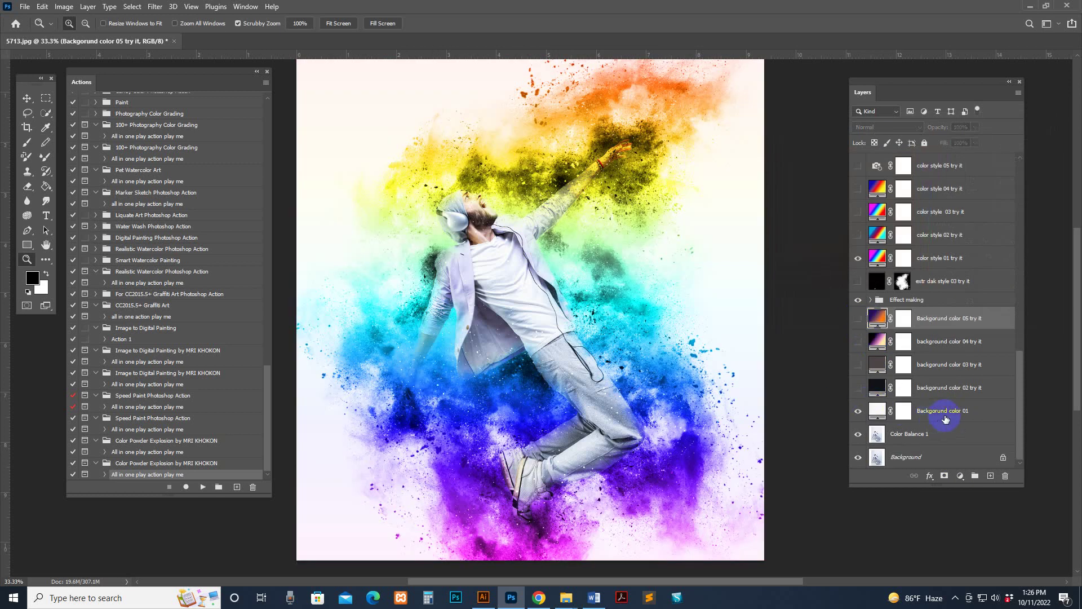
Compare the powder effect on the white background with and without the "color style 01 try it" layer.
click(945, 418)
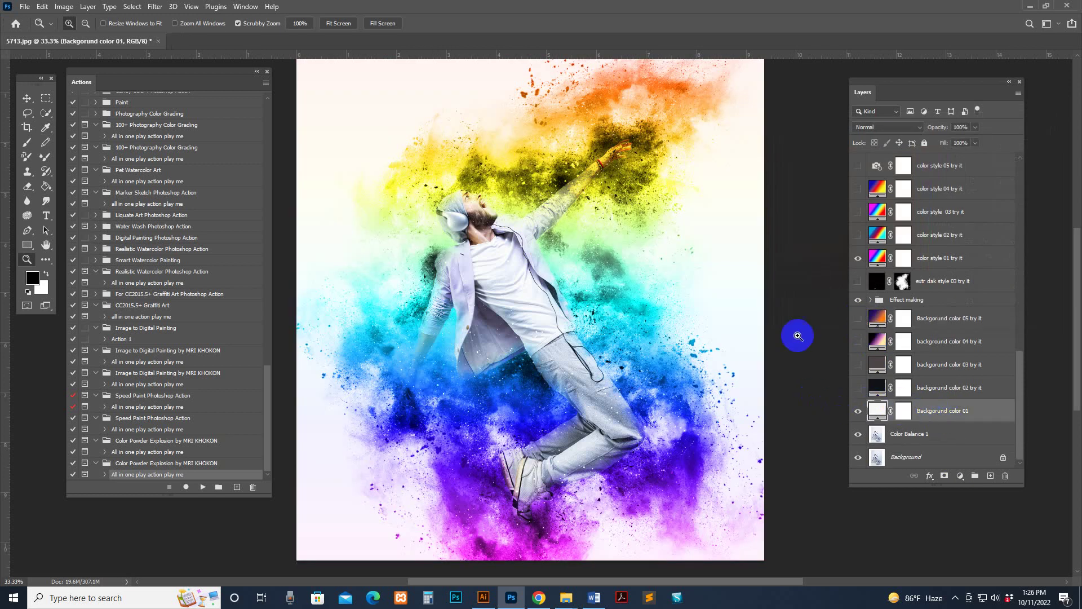
click(946, 257)
click(857, 258)
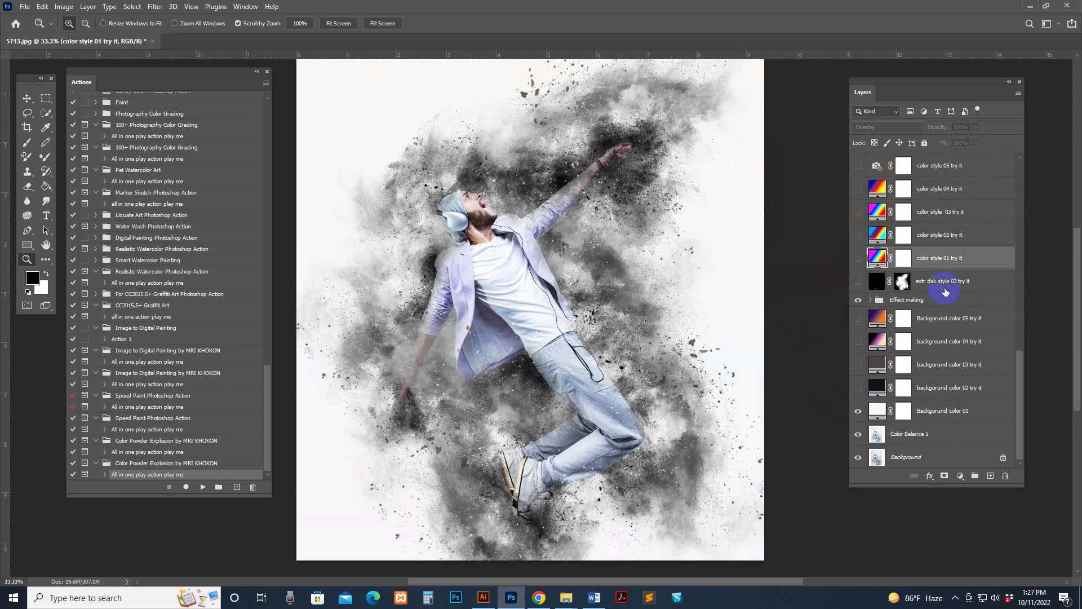
click(859, 259)
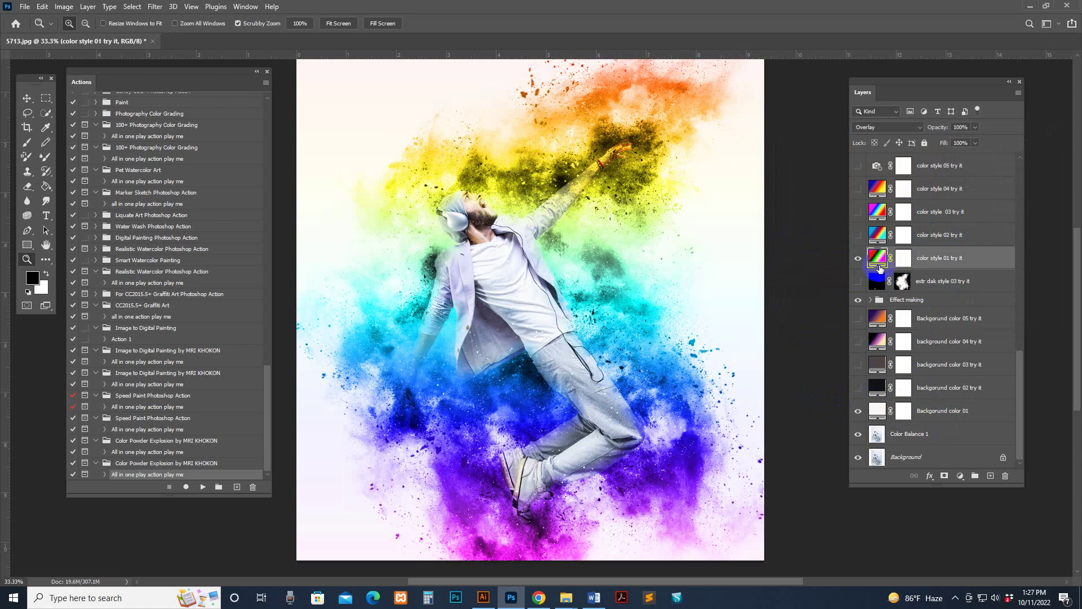
Hide the "color style 01 try it" layer and preview the color style 02 and 03 layers in turn, hiding each again.
click(858, 257)
click(862, 235)
click(858, 237)
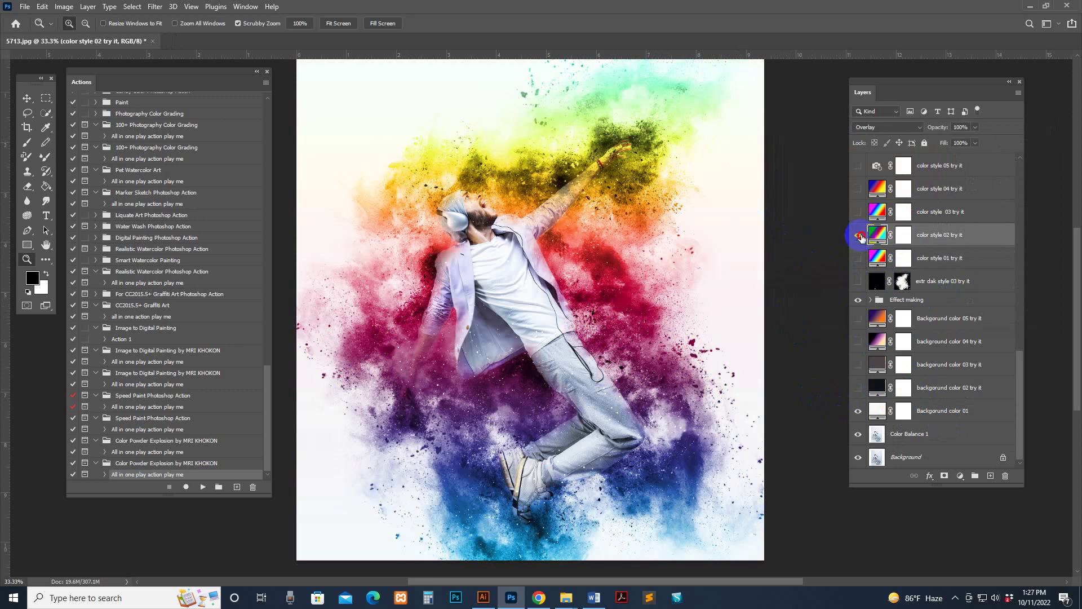
click(860, 236)
click(874, 211)
click(858, 212)
scroll(919, 237, up, 2)
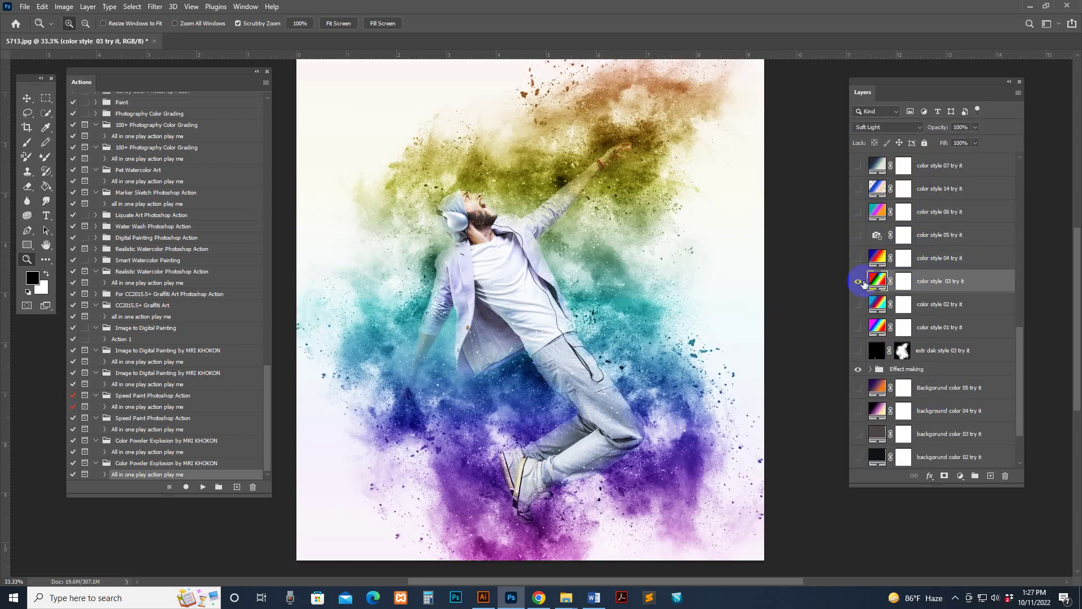
click(859, 281)
Show the "color style 04 try it" layer and rotate its linear gradient fill to an angle of 166.89°.
click(868, 257)
click(856, 258)
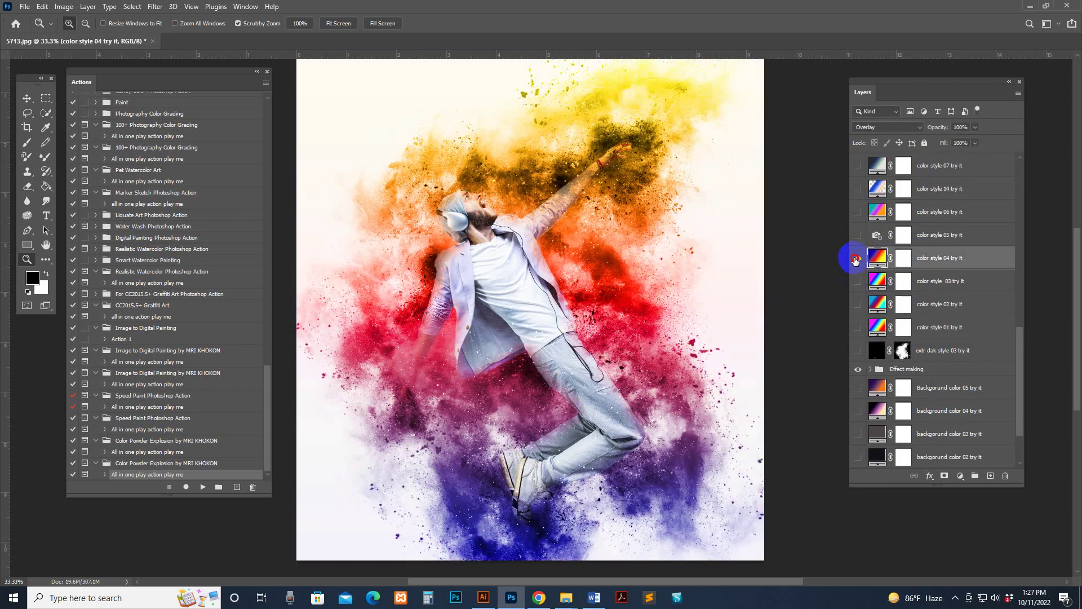
click(857, 259)
click(858, 258)
double_click(875, 258)
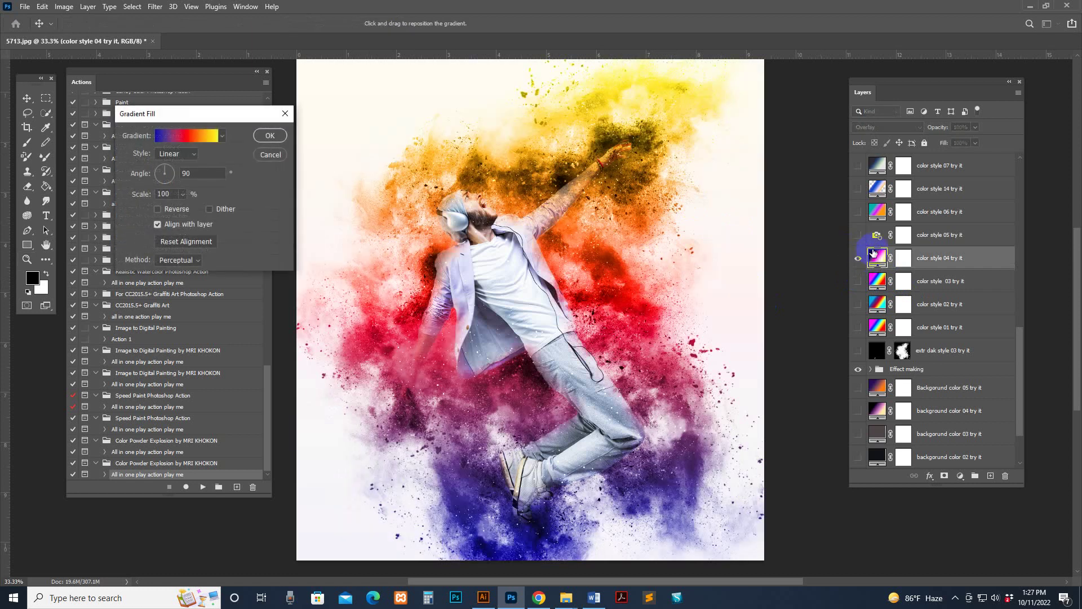
click(156, 154)
drag(172, 176, 150, 171)
Reposition the color style 04 gradient so red covers the powder behind the man's back and blue the opposite side, and apply it.
drag(560, 341, 385, 388)
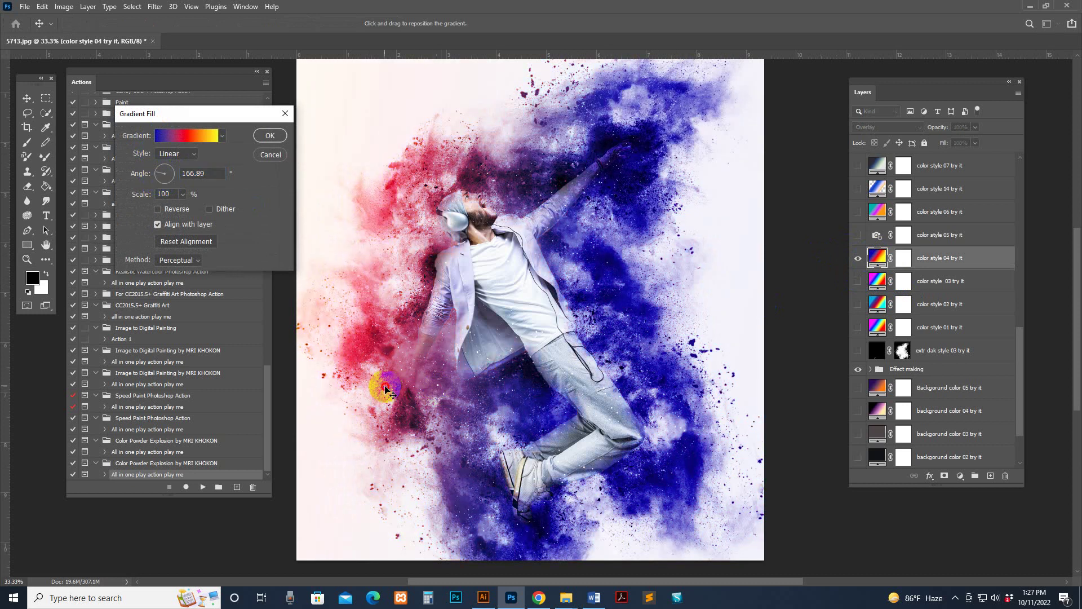
drag(449, 369, 601, 325)
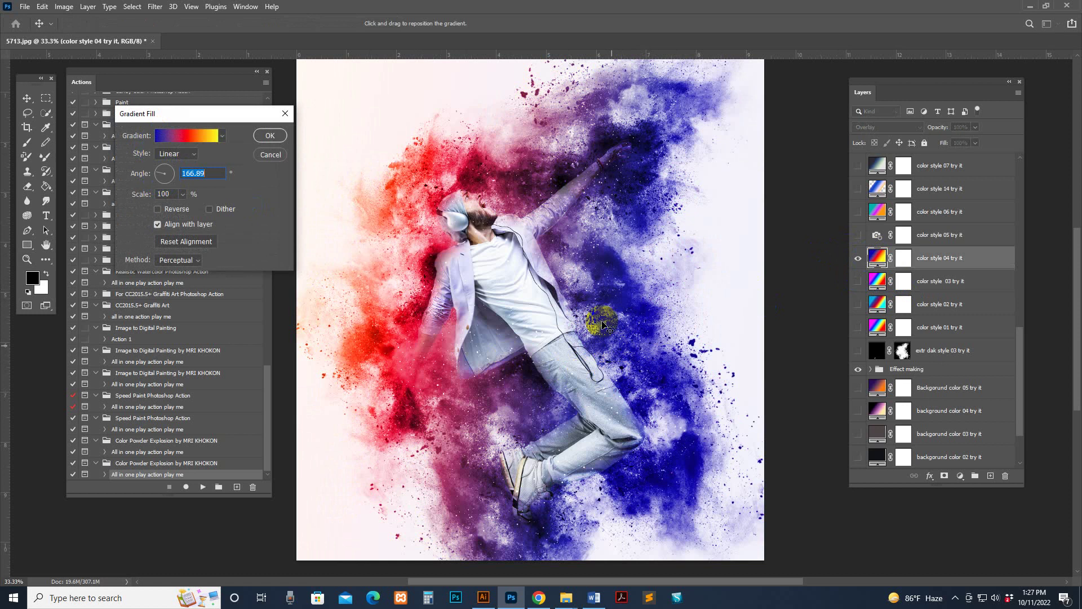
drag(549, 349, 518, 346)
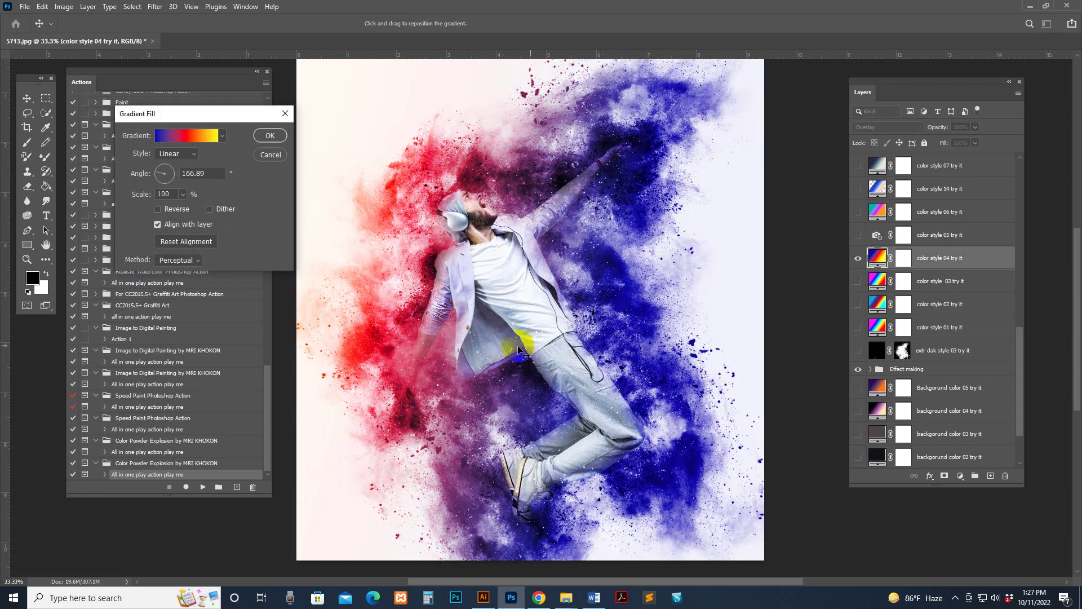
click(574, 273)
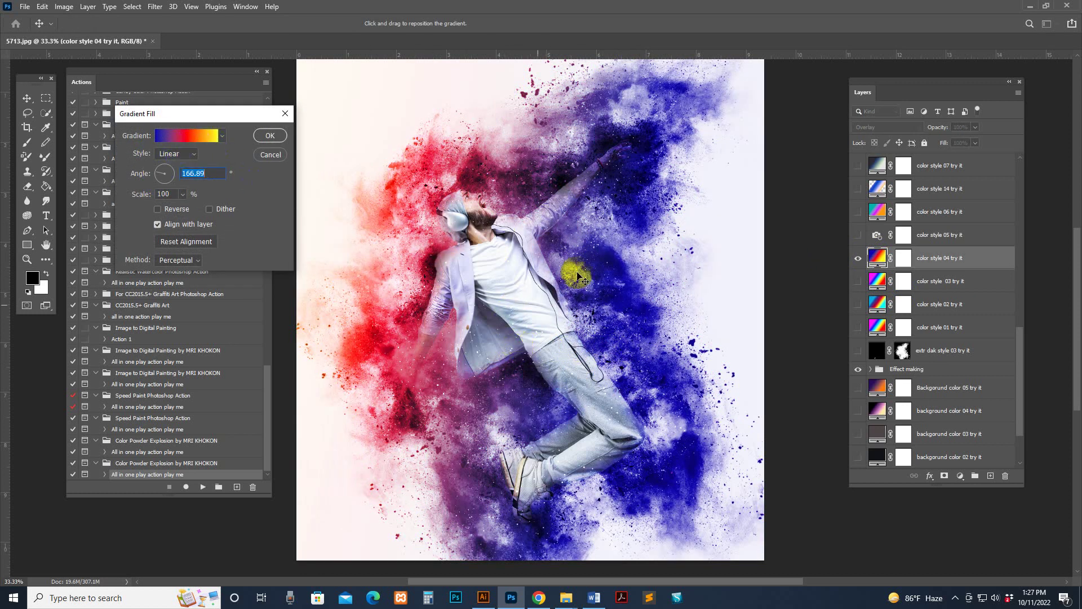
click(270, 136)
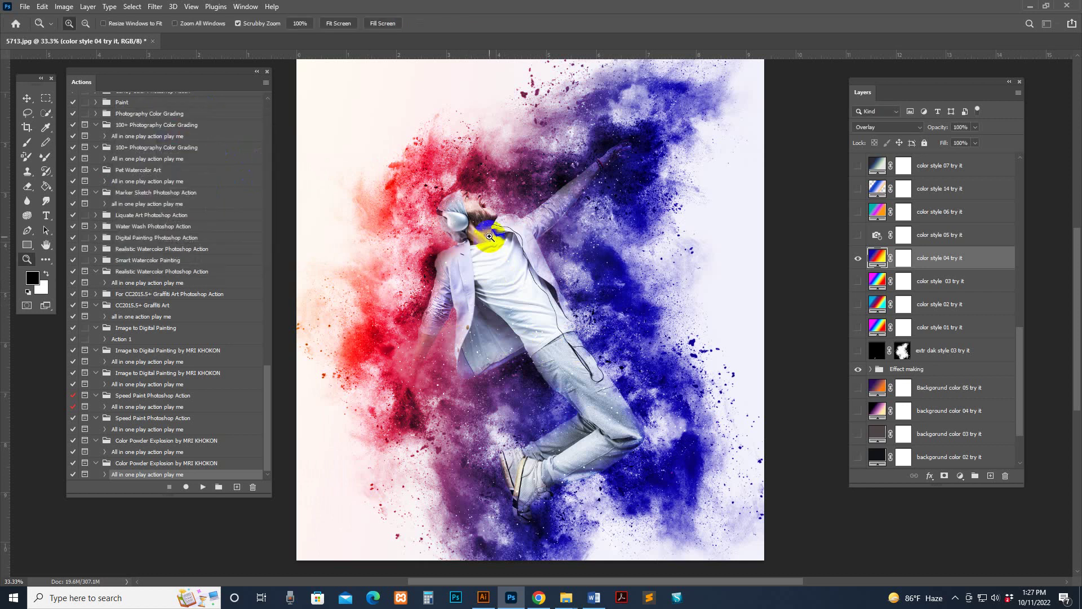
Preview the "color style 05 try it" layer in place of color style 04 and hide it again.
click(940, 237)
click(877, 235)
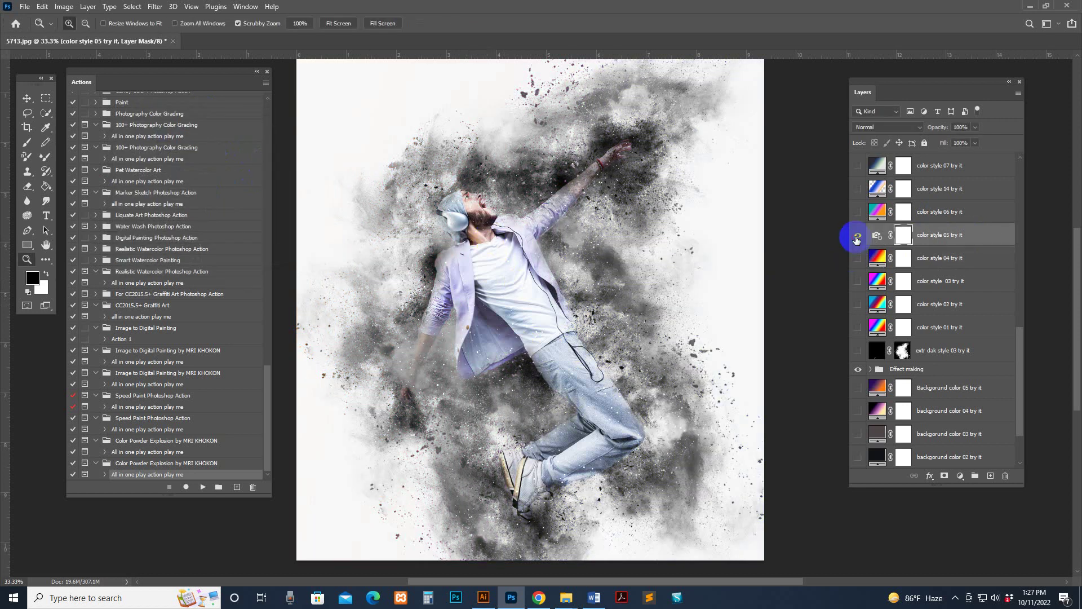
click(857, 235)
Show the "color style 06 try it" layer and set its gradient fill to an angle of -42° and a scale of 100%.
click(877, 212)
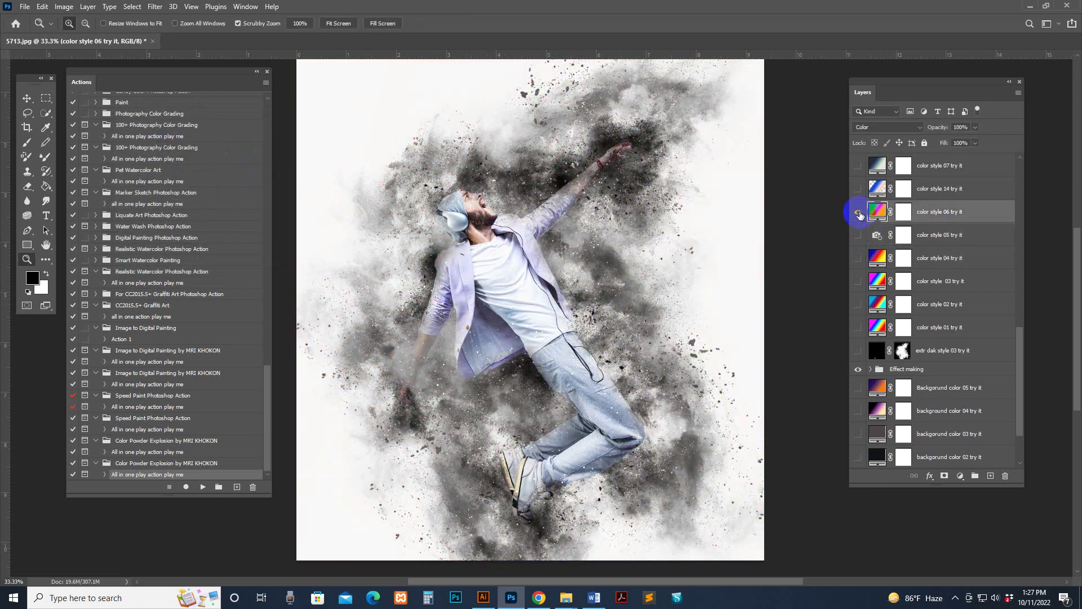
click(858, 212)
double_click(877, 212)
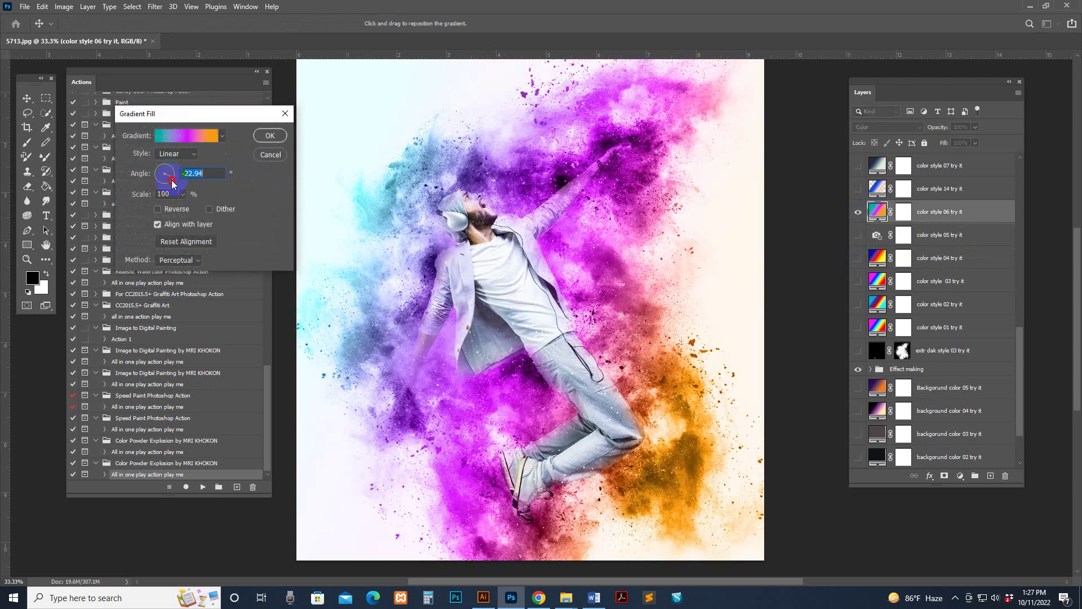
click(182, 194)
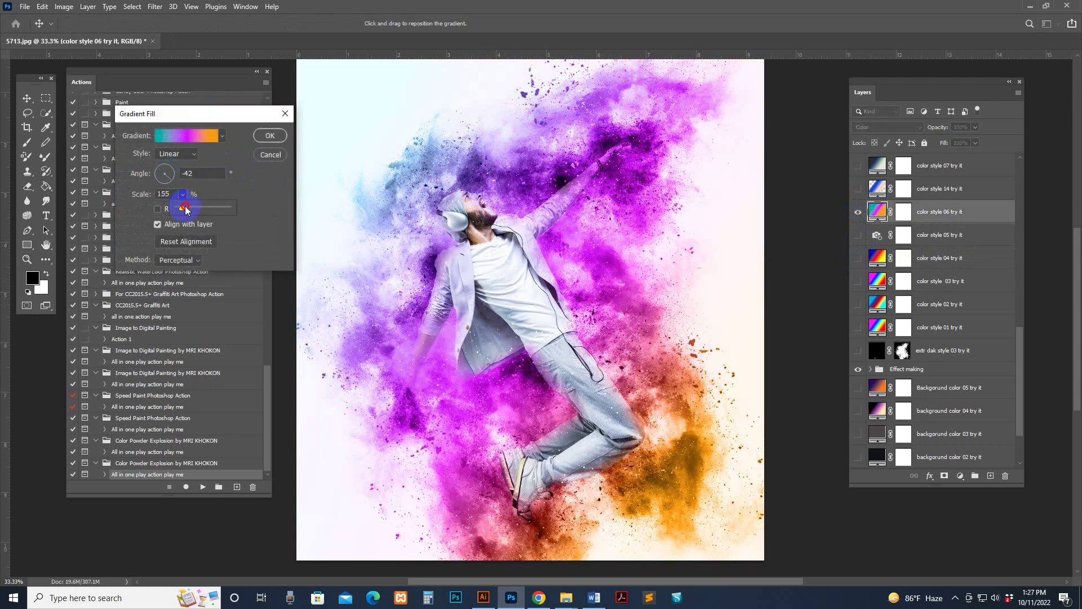
drag(180, 208, 190, 209)
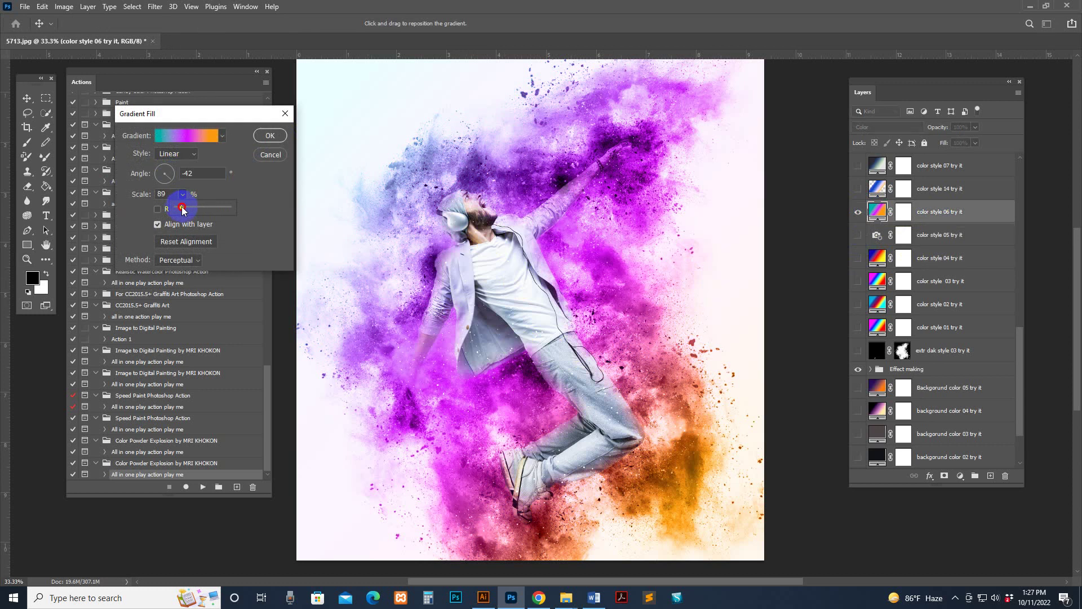
drag(182, 209, 185, 209)
Reposition the color style 06 gradient so teal covers the powder's upper left and magenta its lower right, and apply it.
click(581, 366)
drag(593, 372, 563, 298)
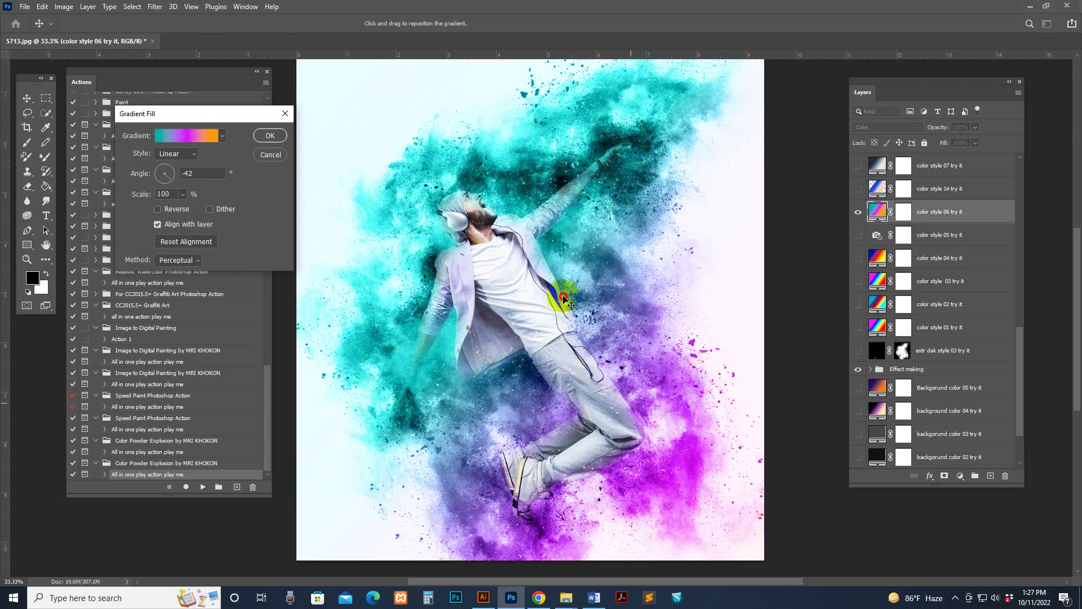
click(270, 136)
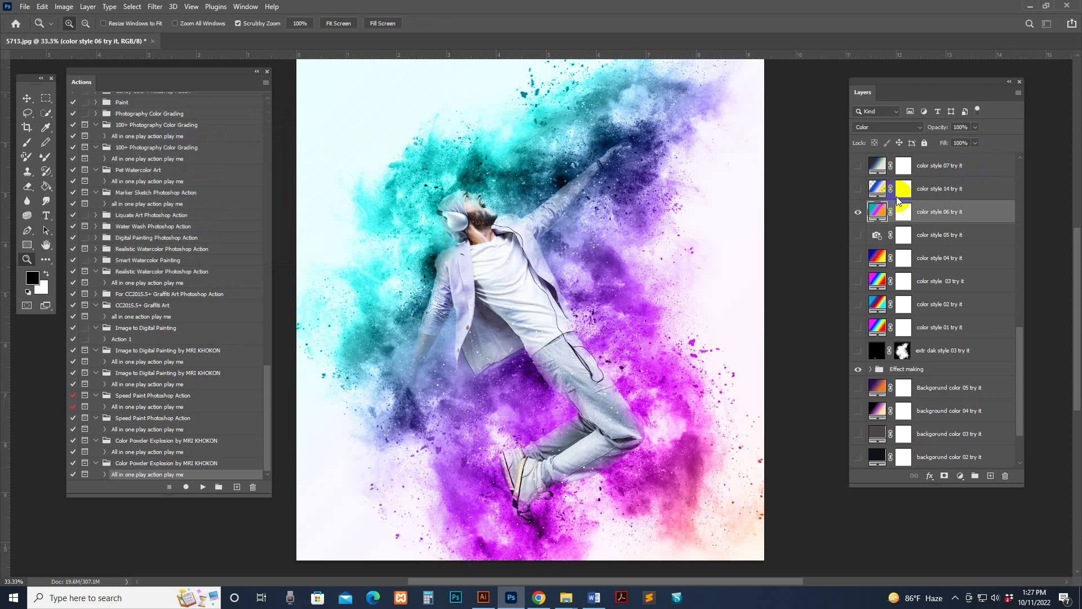
Preview the "color style 14 try it" layer in place of color style 06 and hide it again.
click(876, 190)
click(859, 190)
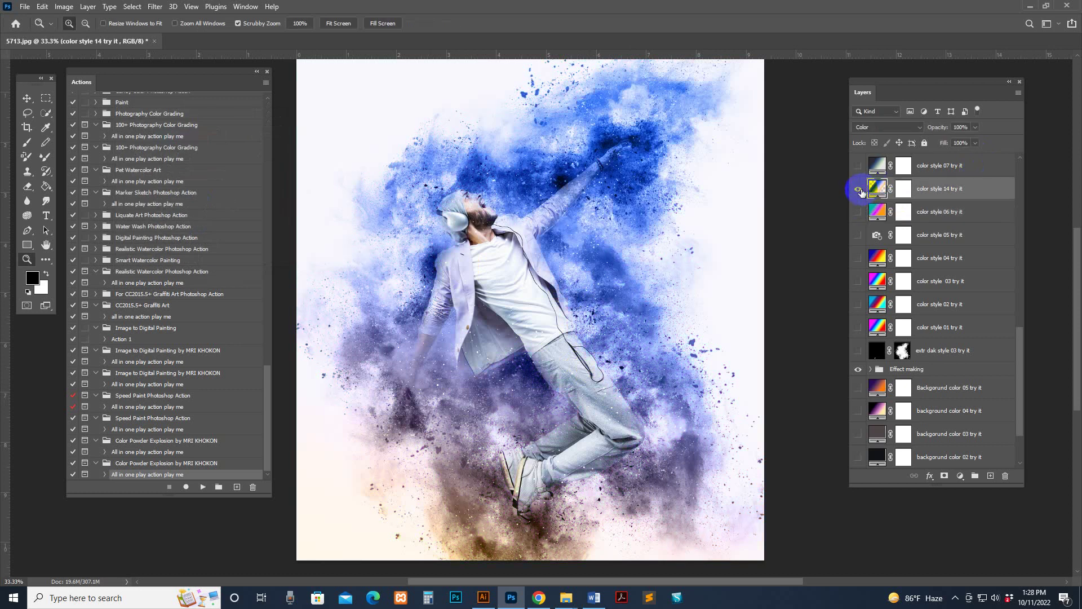
scroll(920, 263, up, 4)
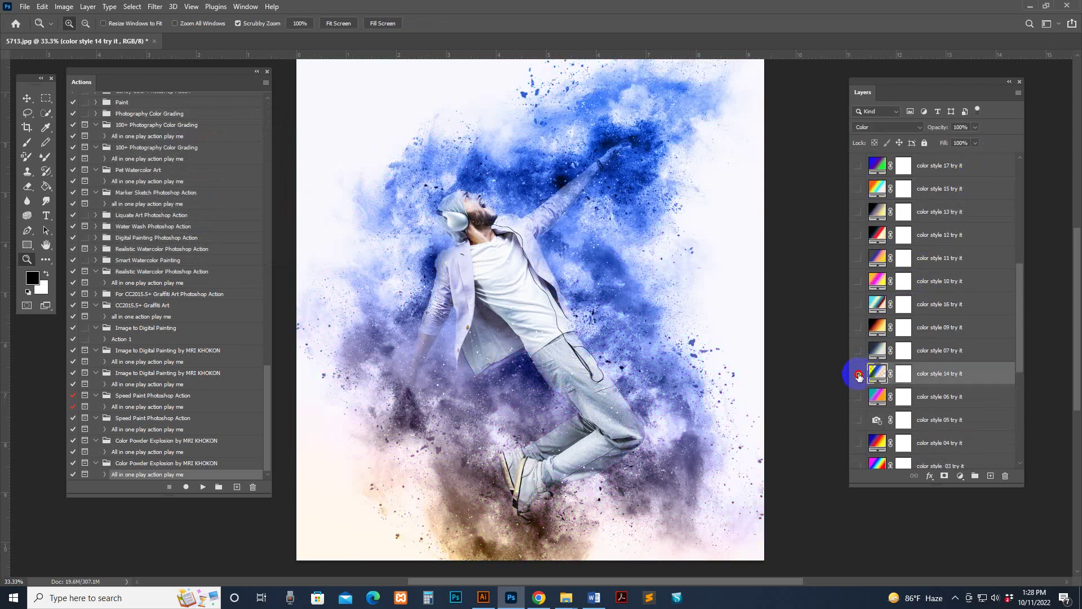
click(858, 374)
Preview the color style 07, 09, 16, 10, 11, 12 and 13 layers one after another.
click(857, 350)
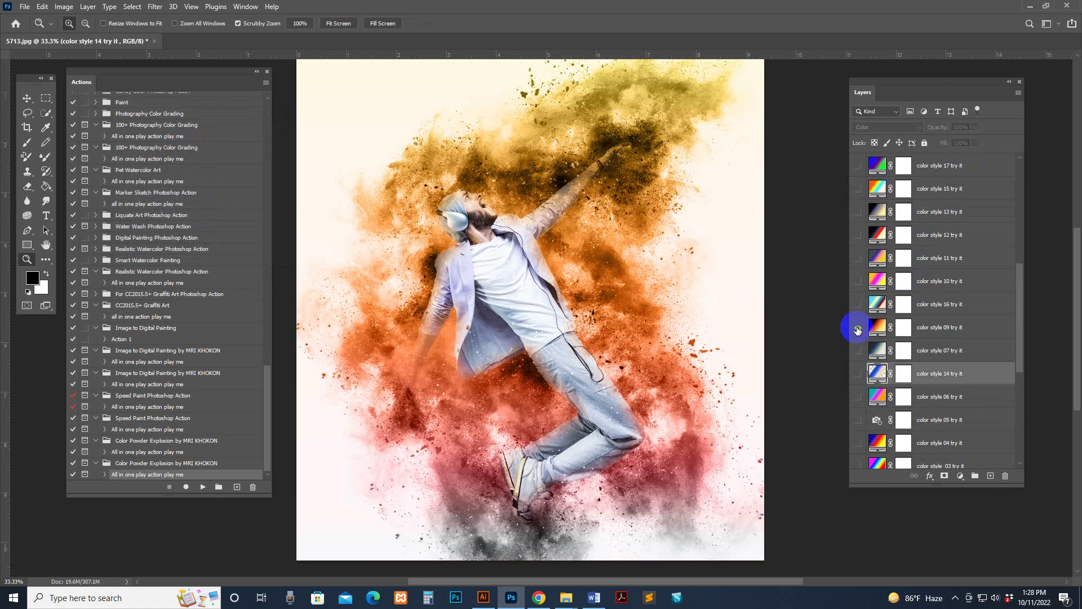
click(858, 328)
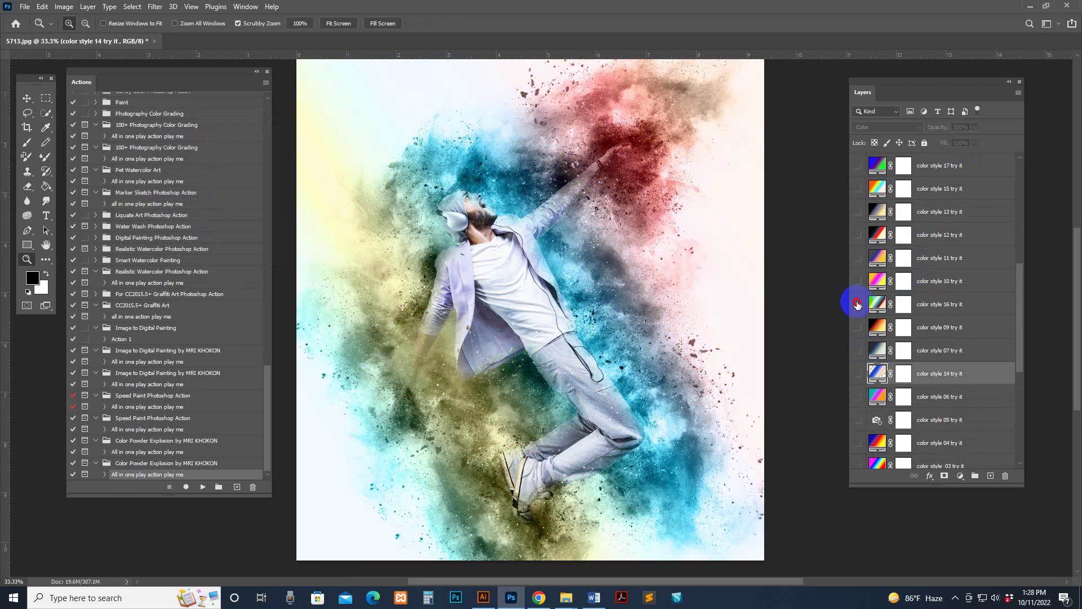
click(857, 283)
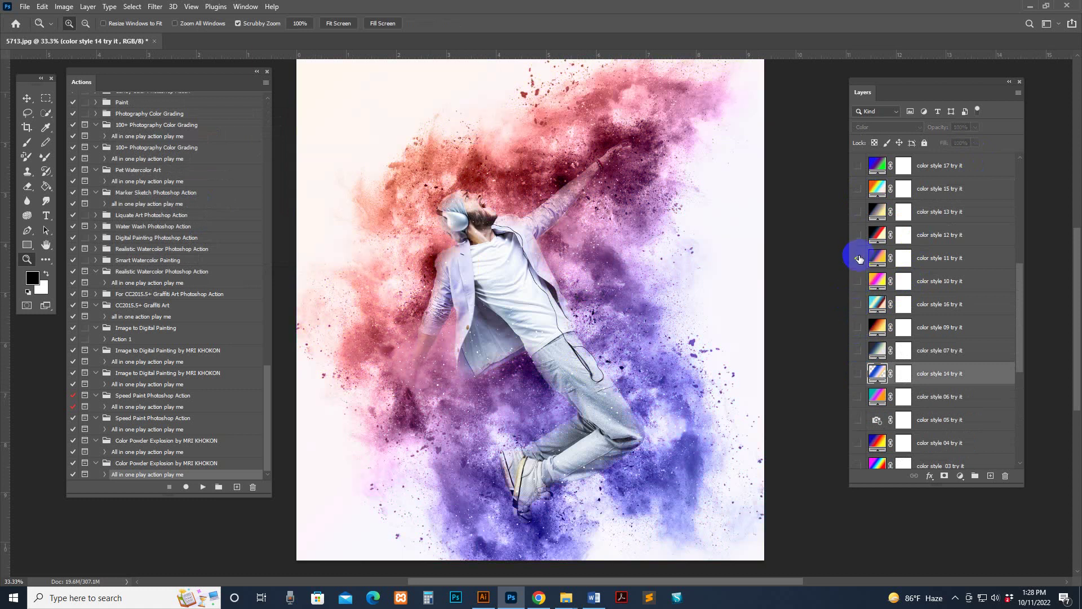
click(859, 234)
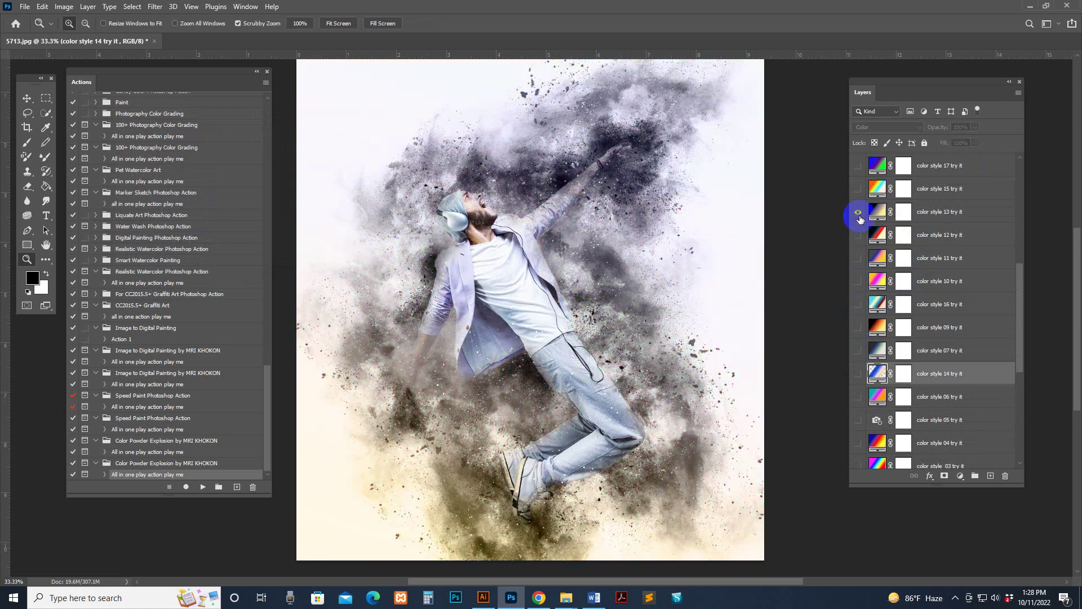
click(858, 213)
Show the "color style 12 try it" layer, set its gradient angle to -40.17° and shift the gradient toward the photo's lower right.
click(859, 235)
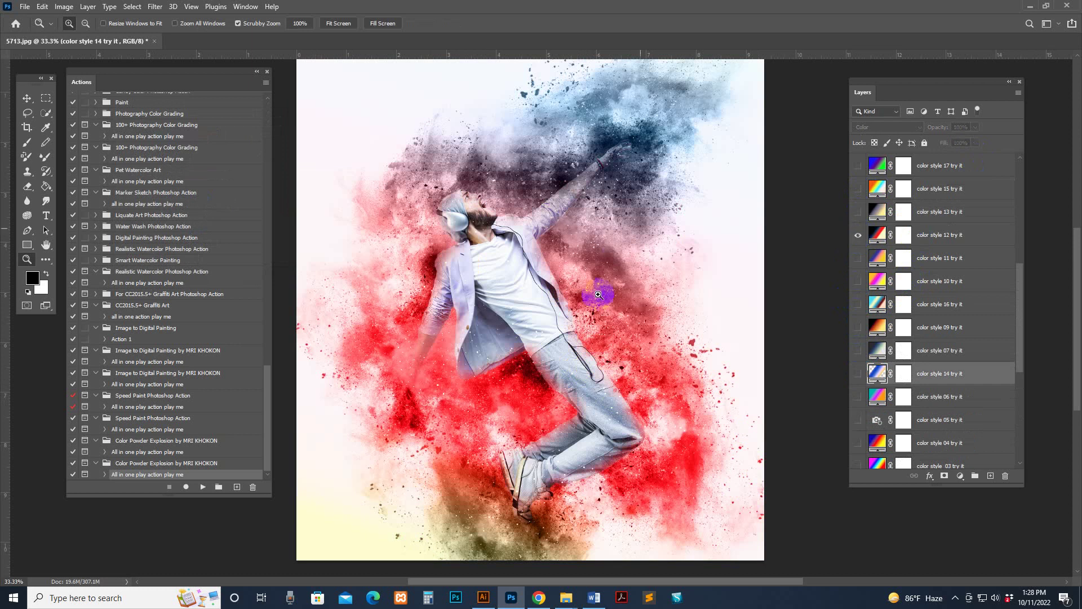
double_click(875, 234)
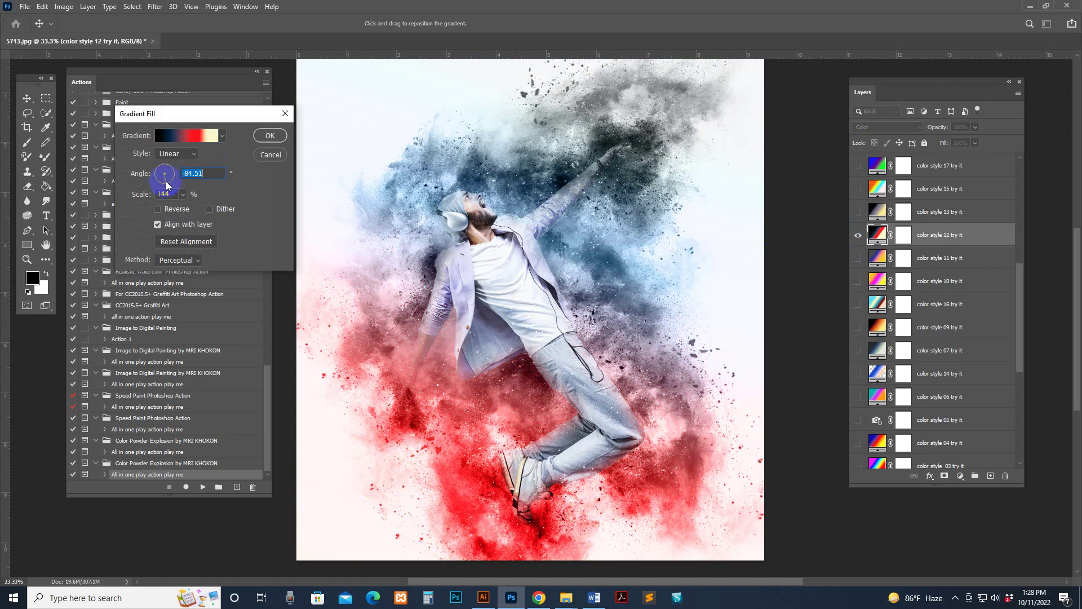
drag(174, 180, 175, 181)
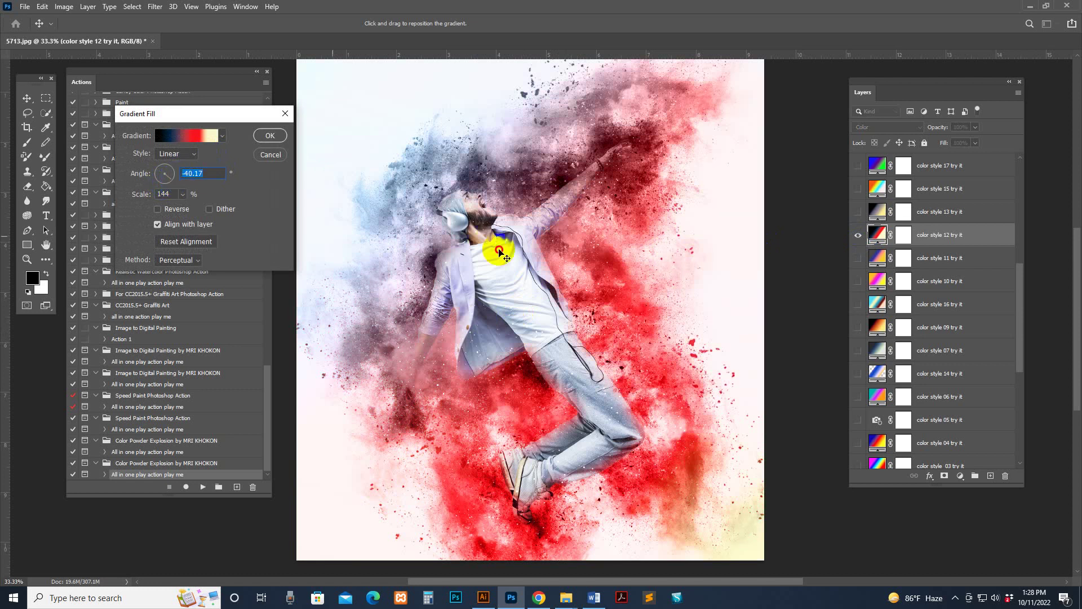
drag(498, 250, 620, 321)
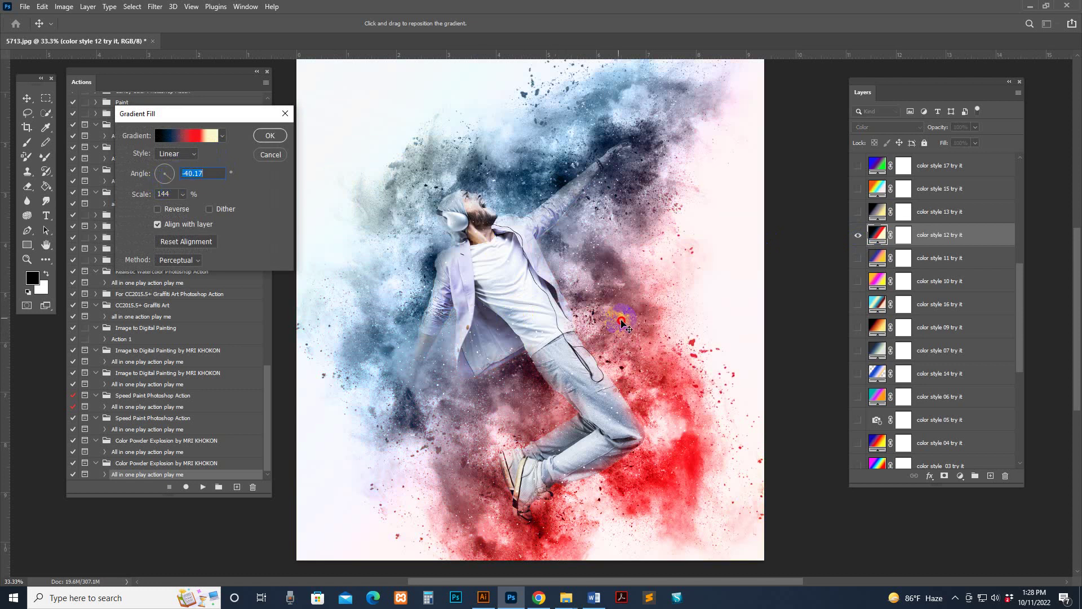
click(269, 136)
key(z)
Hide the "color style 12 try it" layer and preview the color style 13 and 15 layers in turn, hiding each again.
drag(858, 234, 857, 217)
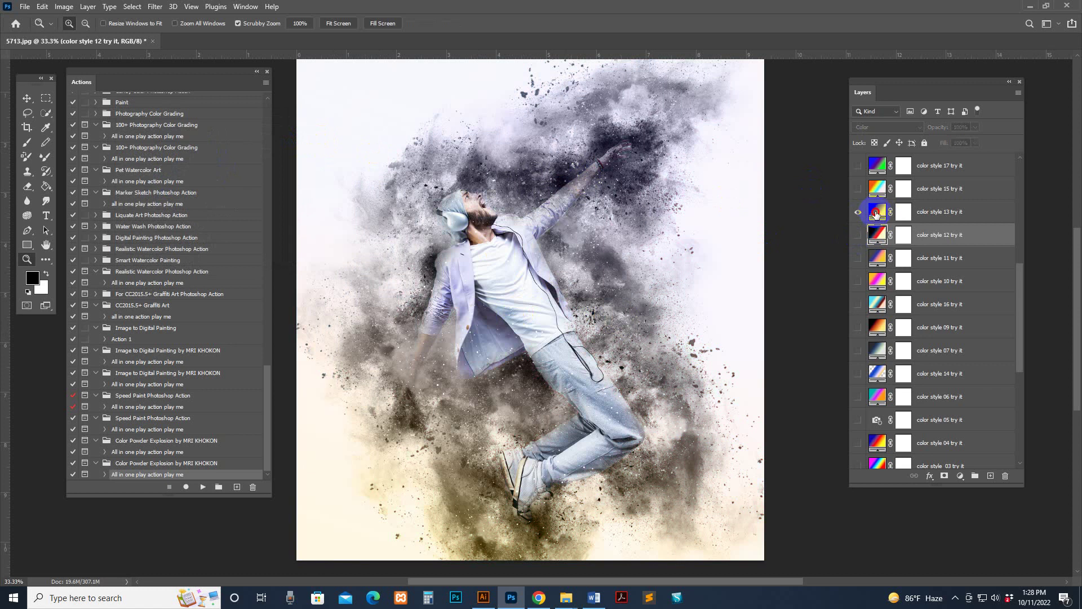
click(876, 214)
click(857, 213)
click(873, 188)
click(858, 192)
Preview the color style 17, 19 and 08 layers in turn, and show the "color changer 01 try it" layer.
scroll(857, 254, up, 3)
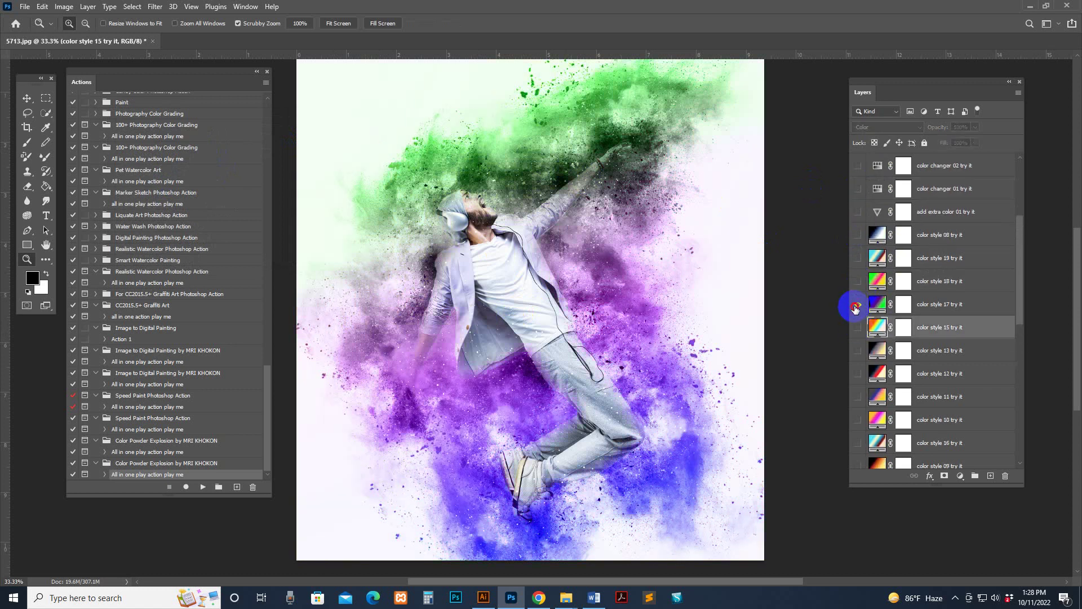
click(858, 257)
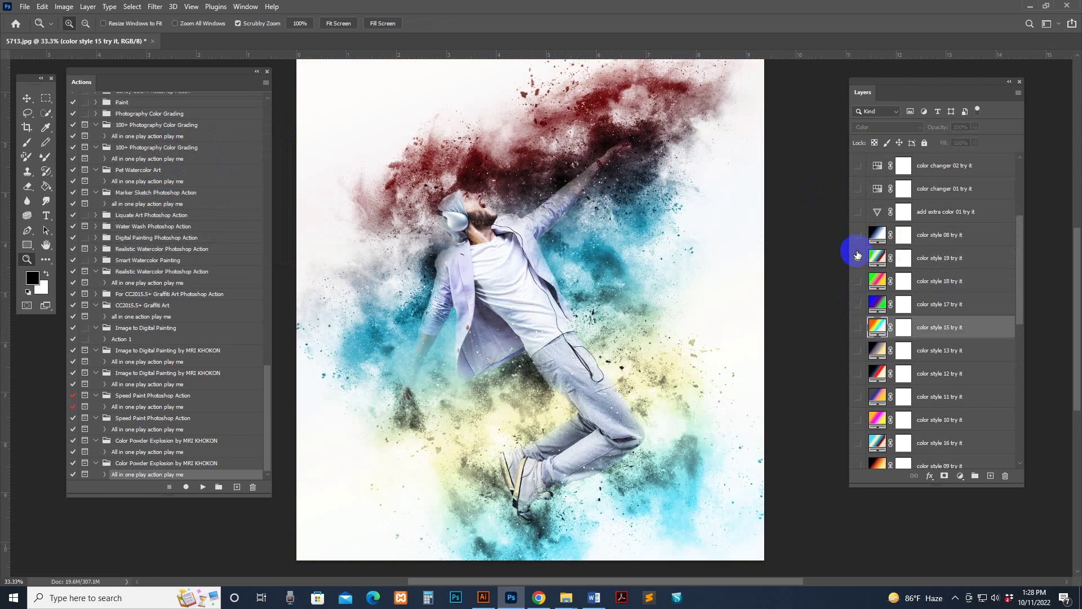
click(858, 235)
click(862, 205)
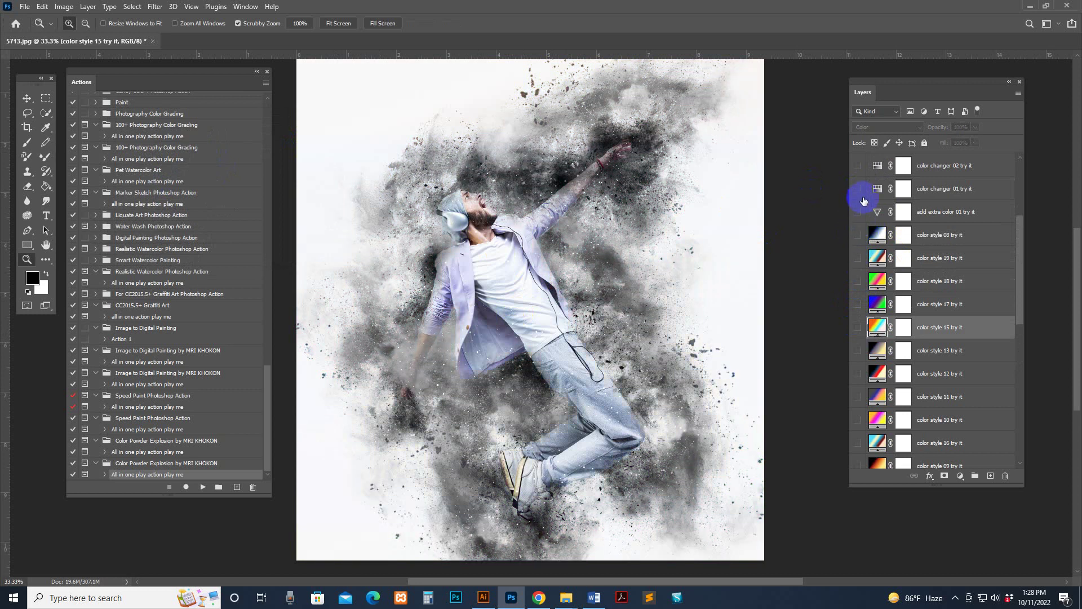
Preview the color style 18, 13 and 06 layers in turn, and show the color style 01 layer.
click(857, 280)
click(855, 350)
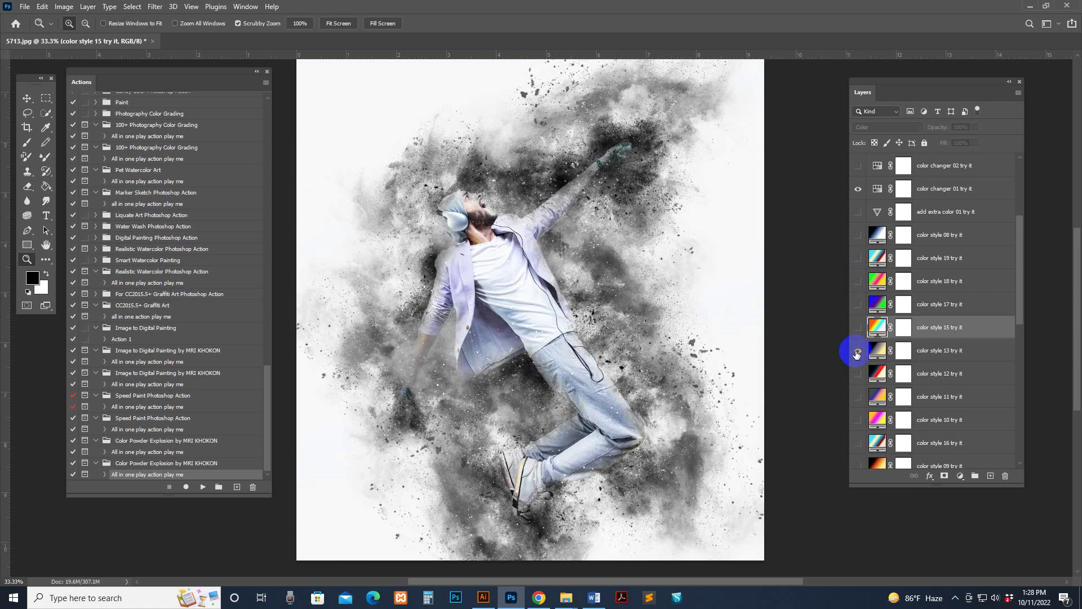
click(856, 351)
click(857, 355)
scroll(858, 363, down, 5)
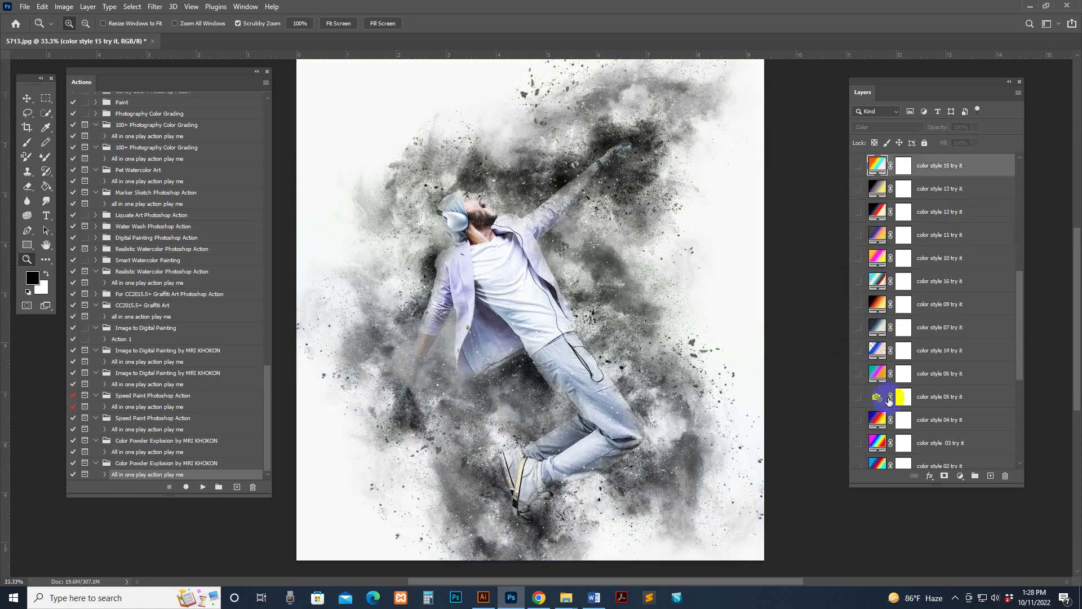
click(856, 373)
click(857, 373)
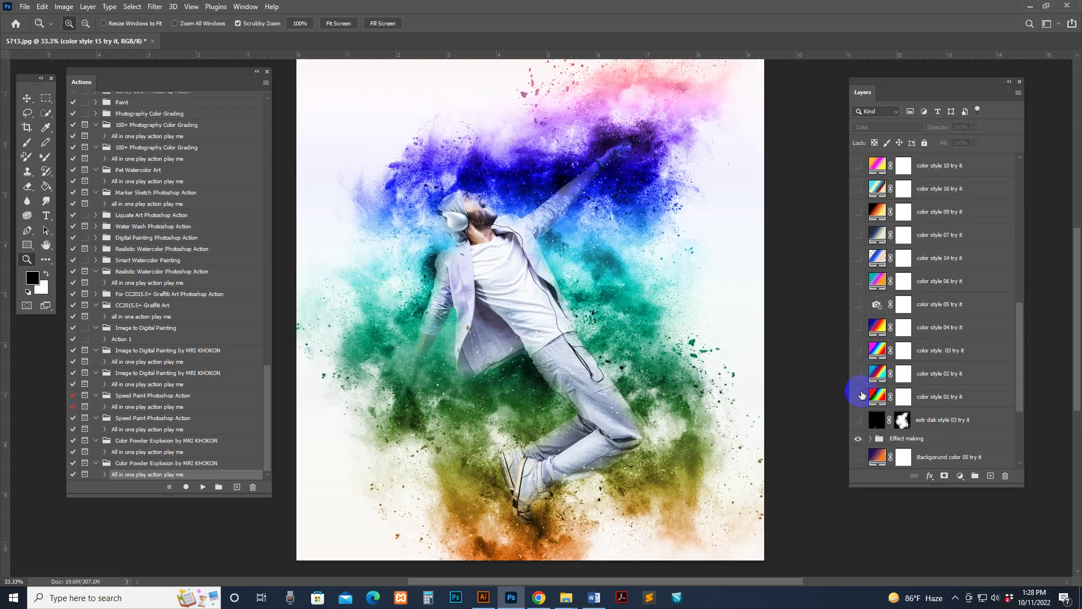
click(858, 397)
scroll(930, 304, up, 6)
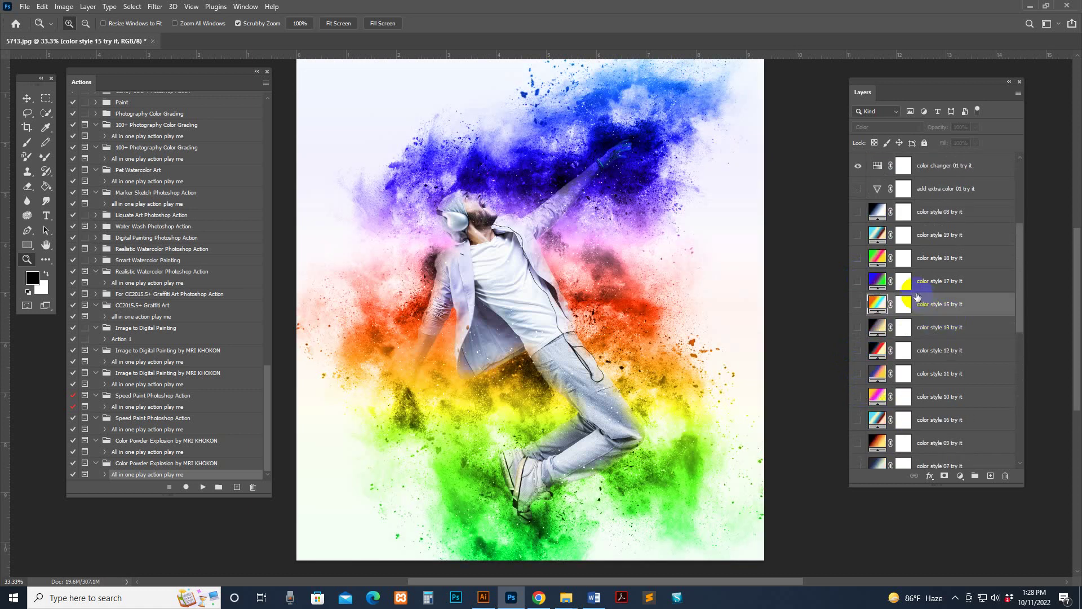
Set the color changer 01 layer's hue to -74, preview color style 08 with it, and hide color changer 01.
click(877, 213)
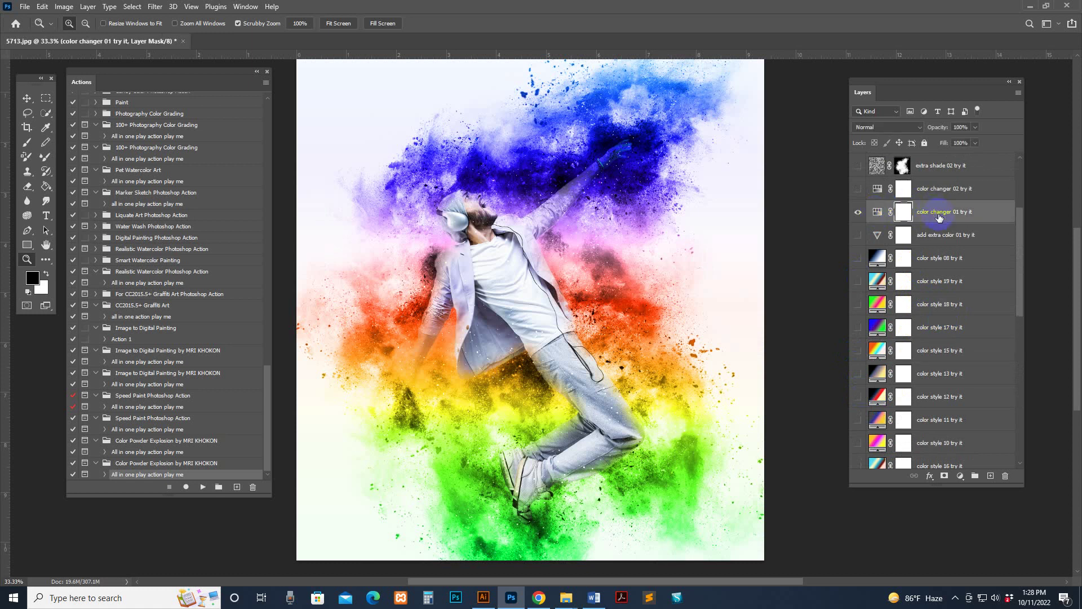
double_click(878, 212)
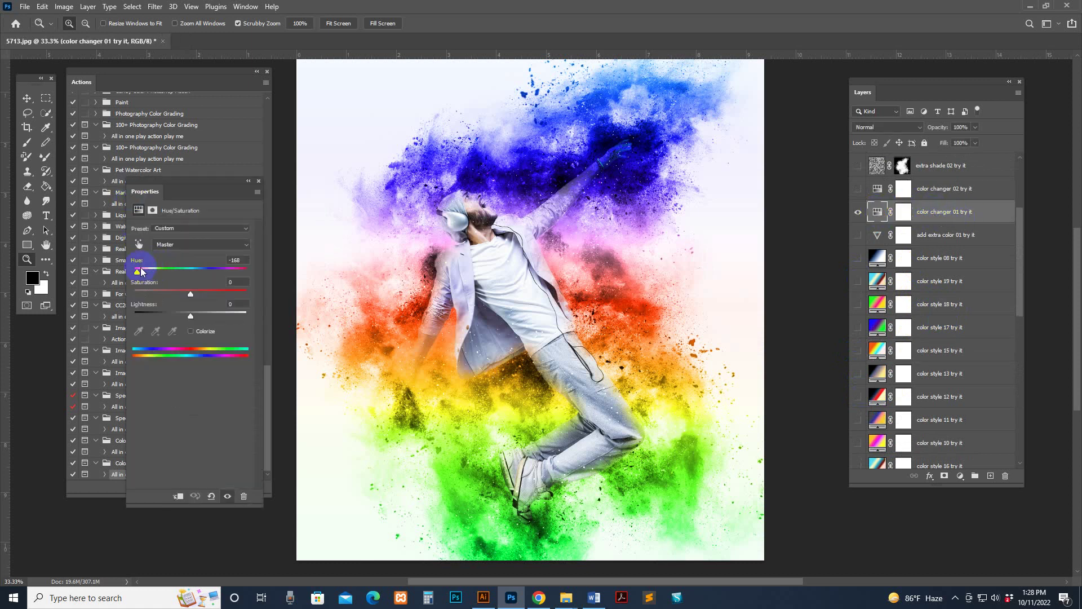
mouse_move(141, 272)
mouse_down()
mouse_move(246, 274)
mouse_move(158, 272)
mouse_up()
click(857, 258)
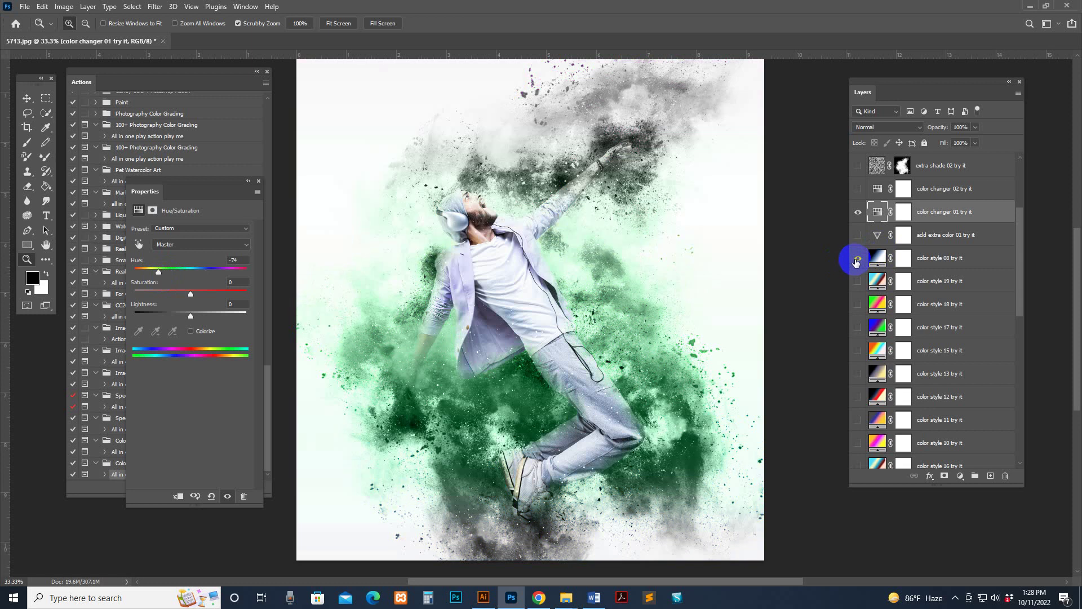
click(858, 212)
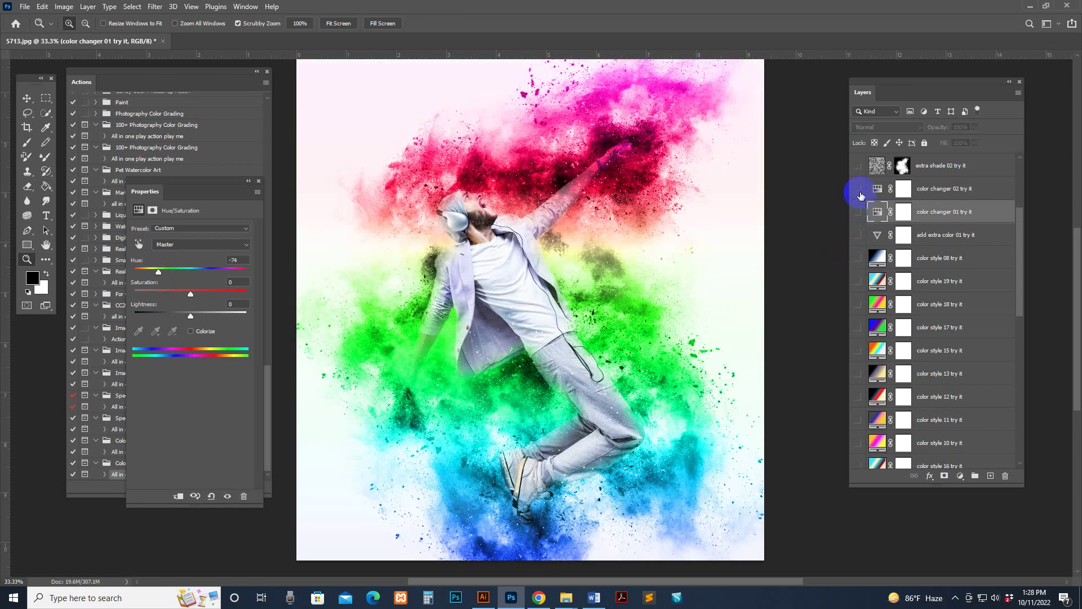
Show the color changer 02 layer, shift its hue strongly toward the positive side, and hide the layer again.
click(858, 190)
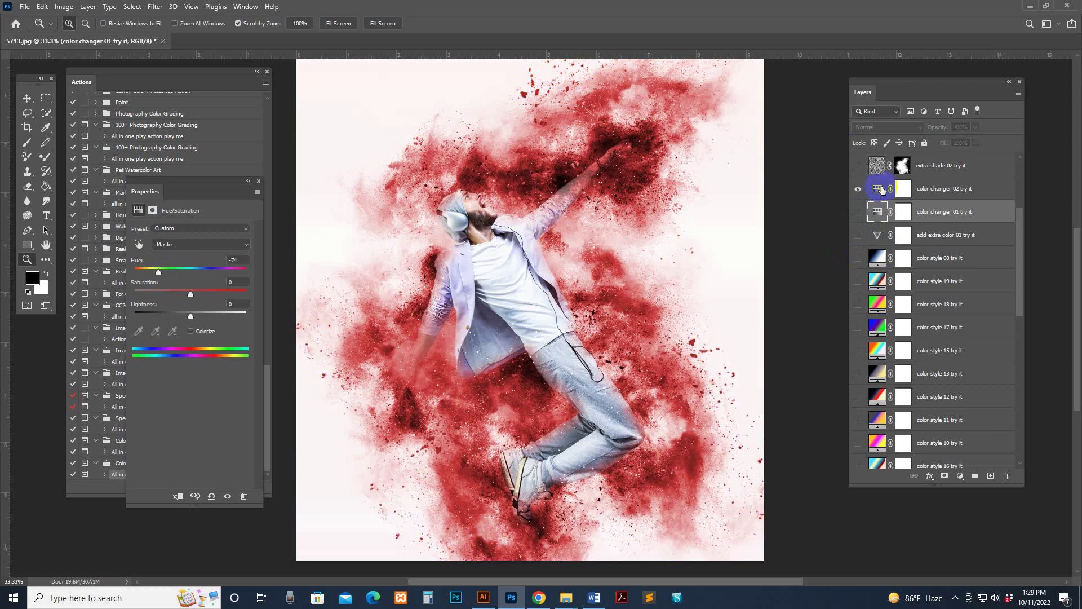
click(877, 190)
drag(152, 270, 226, 271)
click(858, 189)
Toggle the extra shade 02 layer on and off to compare its effect, leaving it hidden.
click(877, 170)
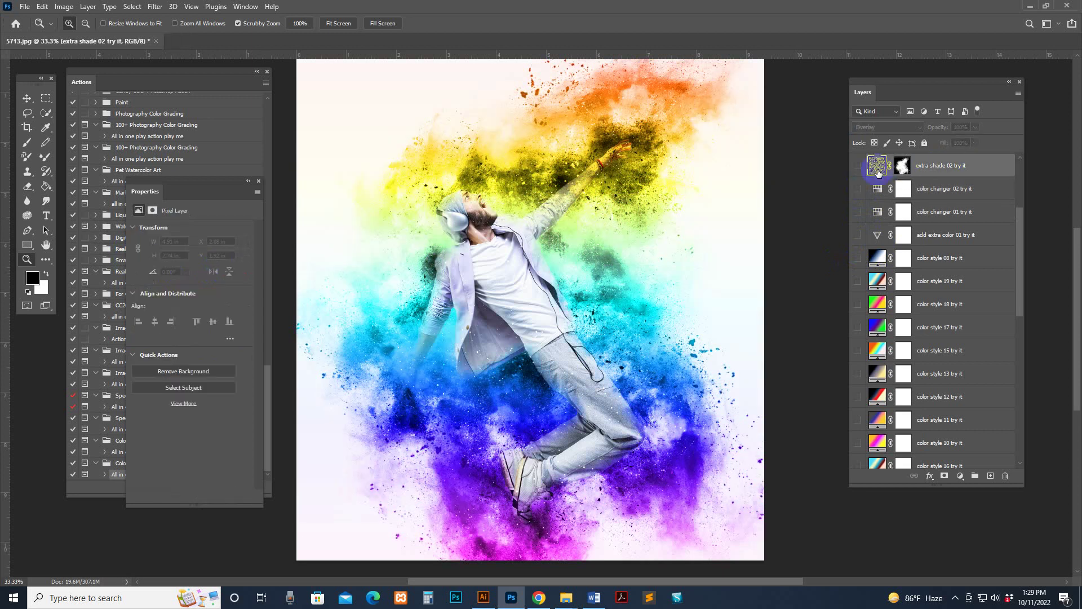
click(856, 166)
scroll(930, 212, up, 4)
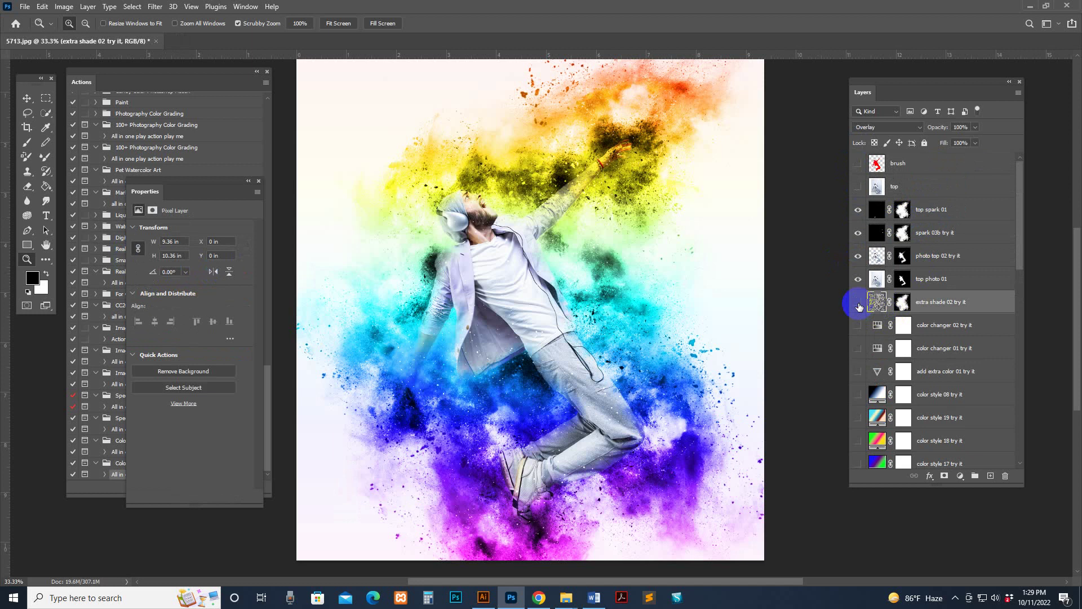
click(858, 303)
click(857, 303)
click(858, 303)
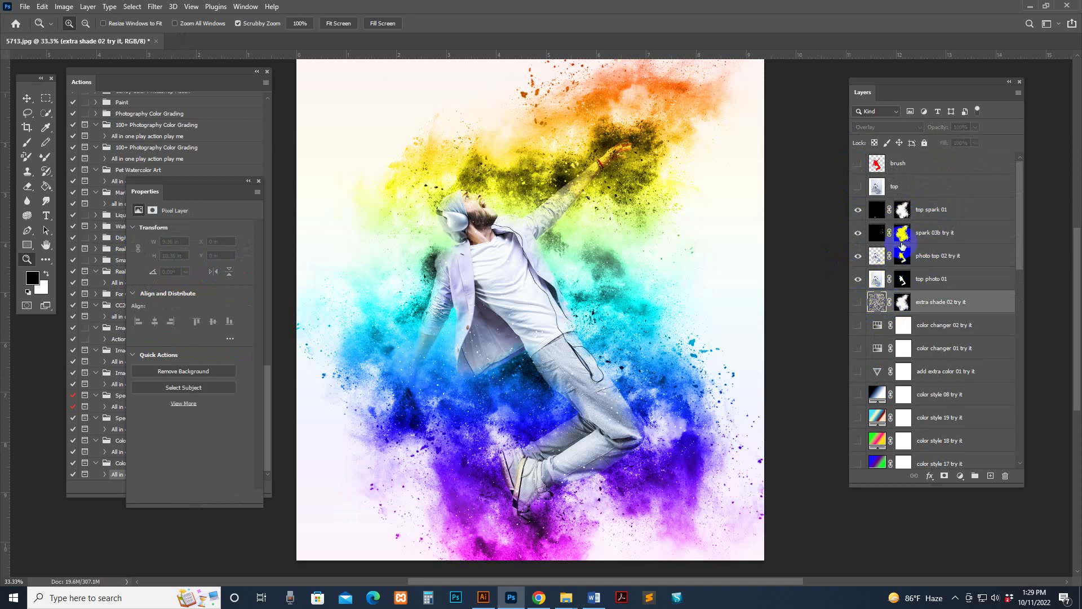
Hide and show the top photo 01 and photo top 02 layers in turn to compare their effect.
click(876, 280)
click(858, 280)
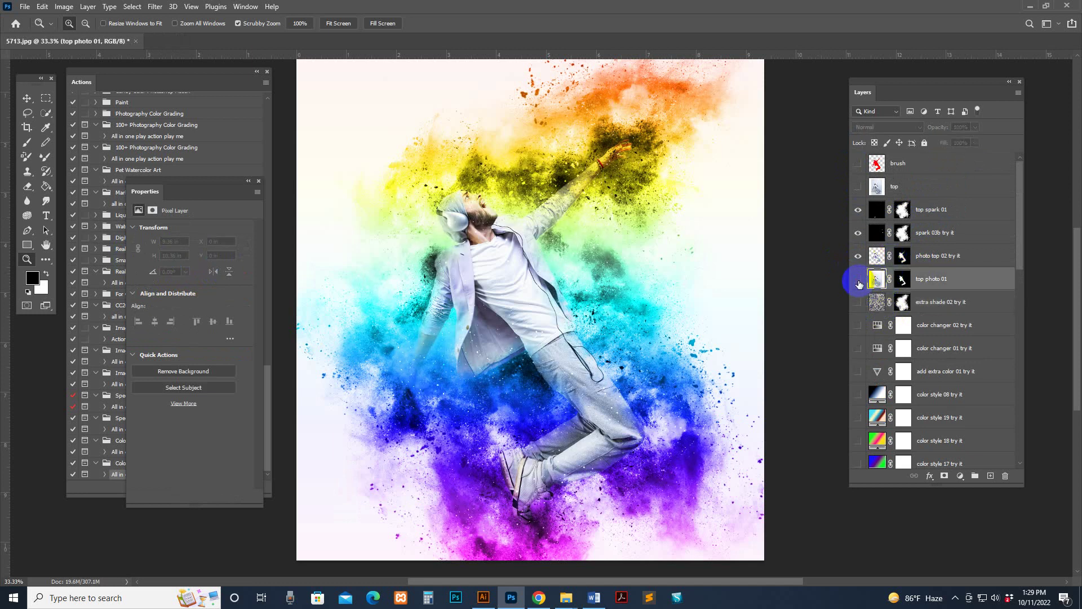
click(858, 281)
click(878, 254)
click(858, 257)
click(857, 257)
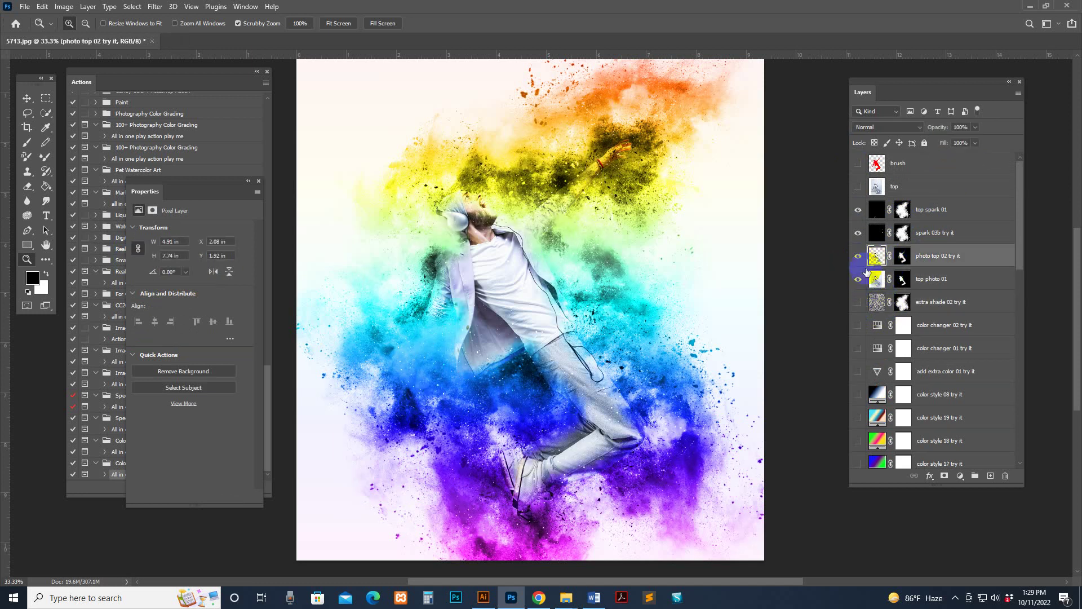
Brush black over the man's body and legs on the top photo 01 layer mask, reducing the brush size to 150.
click(902, 279)
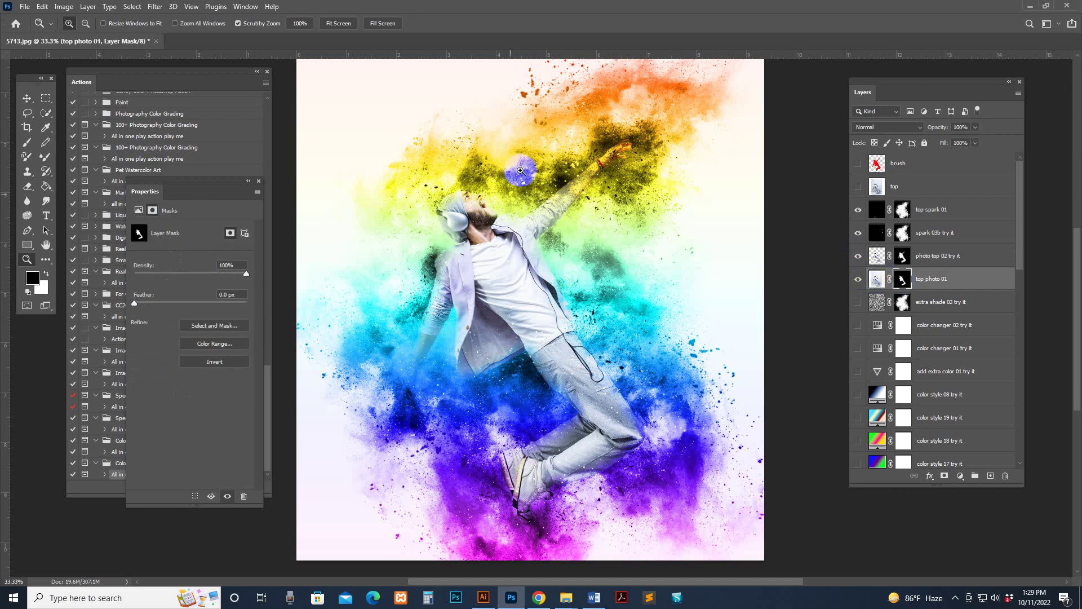
click(27, 143)
mouse_move(569, 326)
mouse_down()
mouse_move(525, 267)
mouse_move(490, 354)
mouse_up()
key(bracketleft)
key(bracketleft)
key(bracketleft)
key(bracketleft)
key(bracketleft)
key(bracketleft)
key(bracketleft)
key(bracketleft)
key(bracketleft)
key(bracketleft)
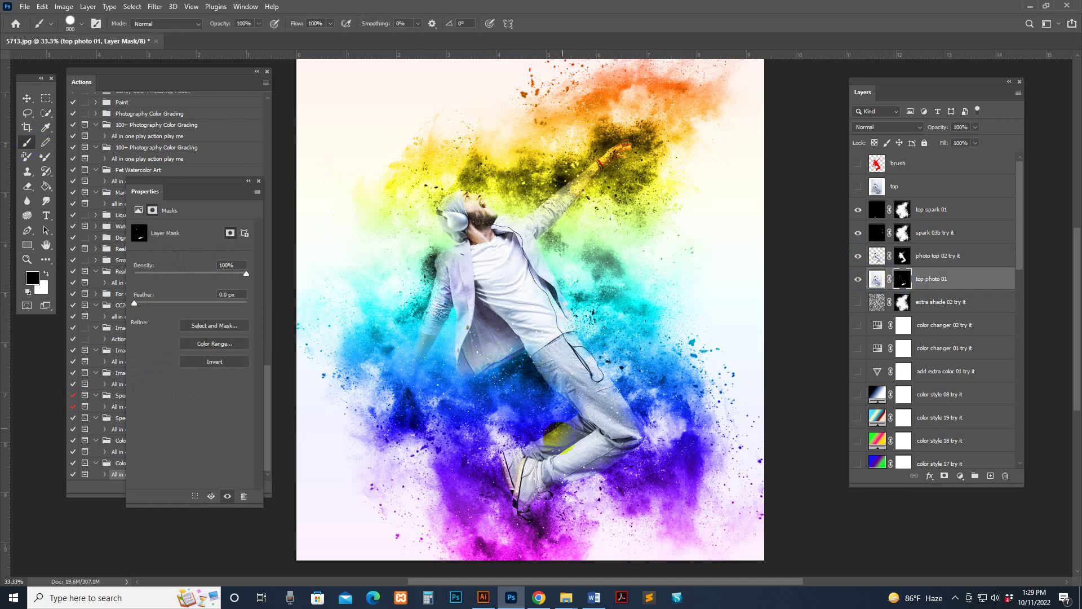
drag(584, 442, 582, 445)
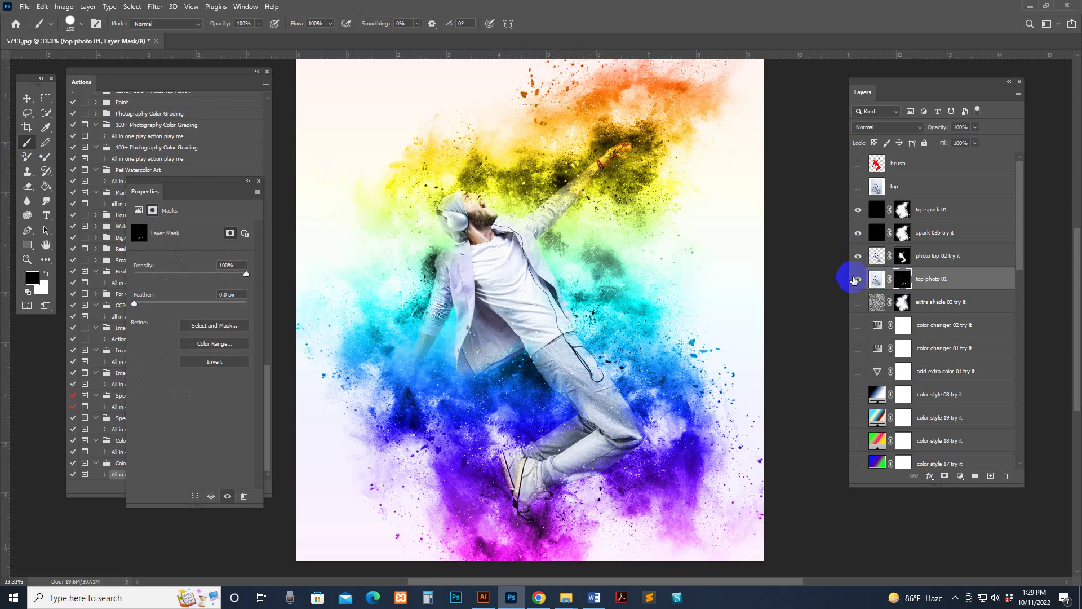
click(876, 278)
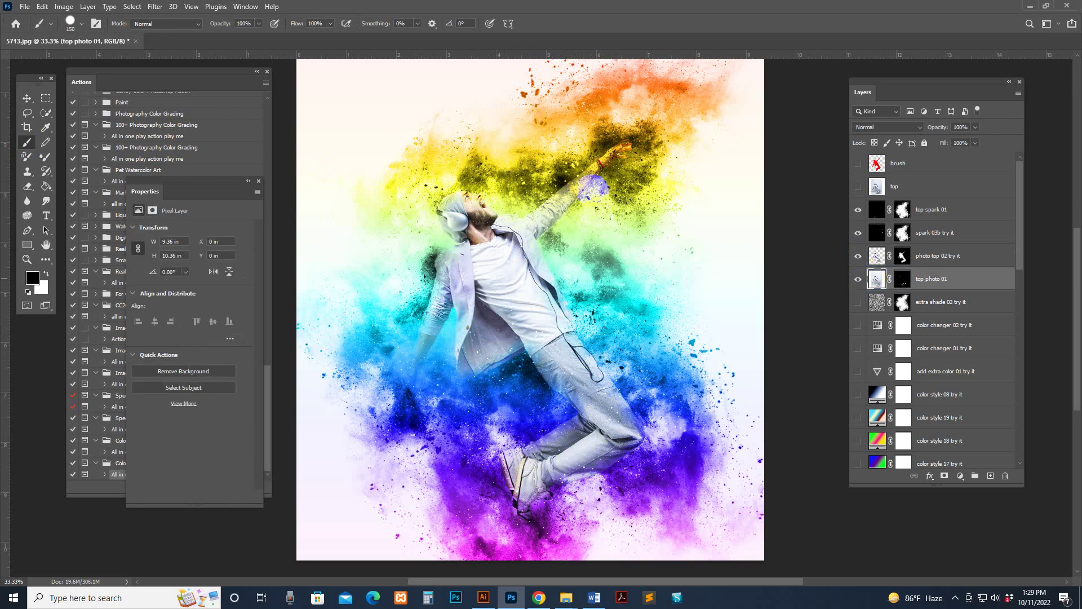
Close the 5713.jpg document without saving and close the Properties panel.
click(136, 45)
click(543, 225)
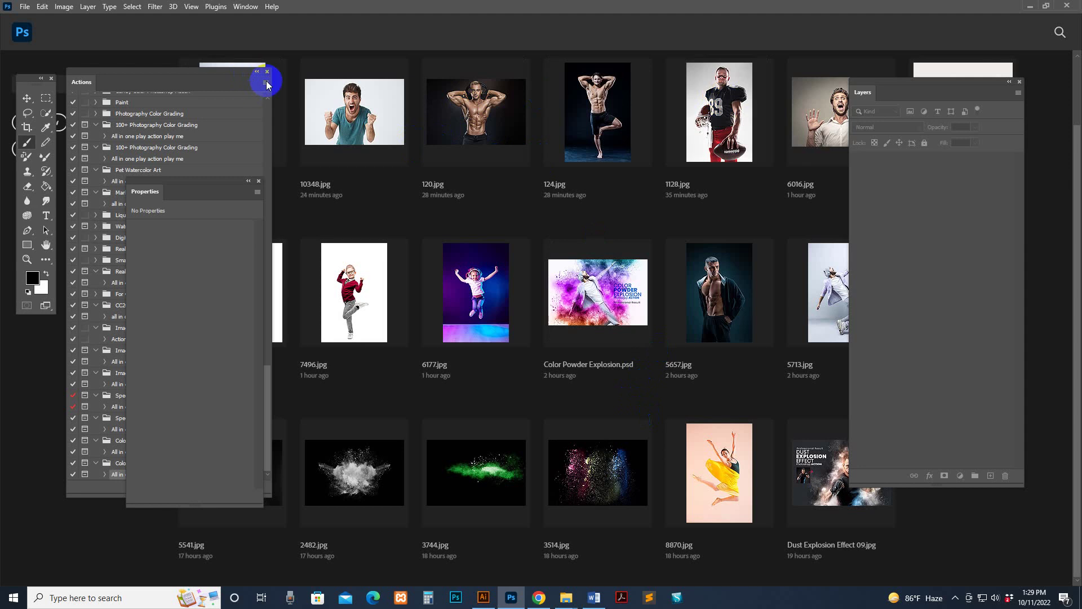
click(259, 181)
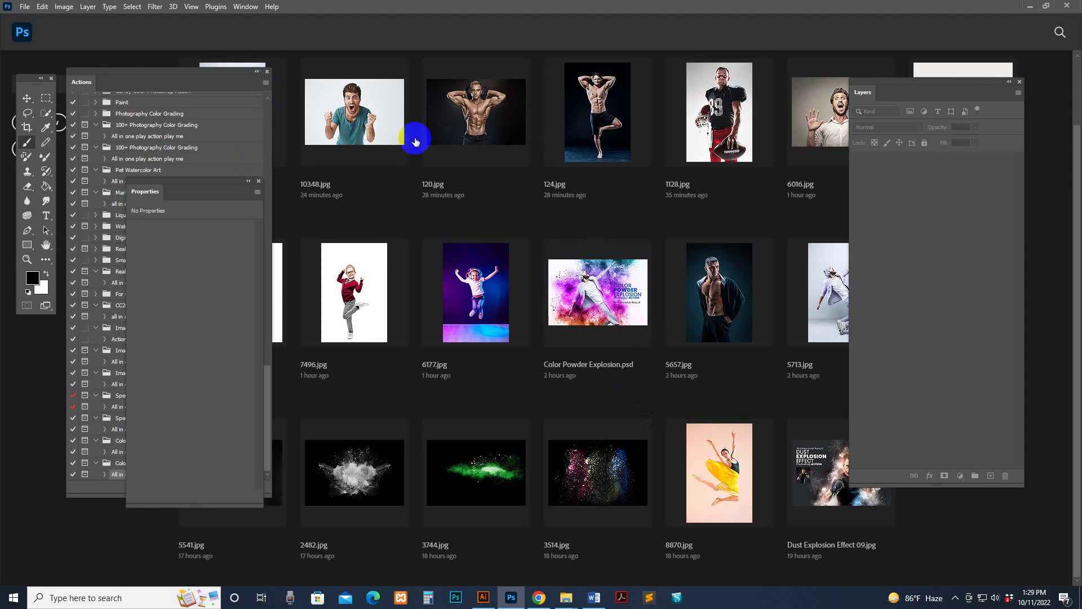
Open the recent file 1128.jpg and zoom out to see the whole photo.
click(719, 116)
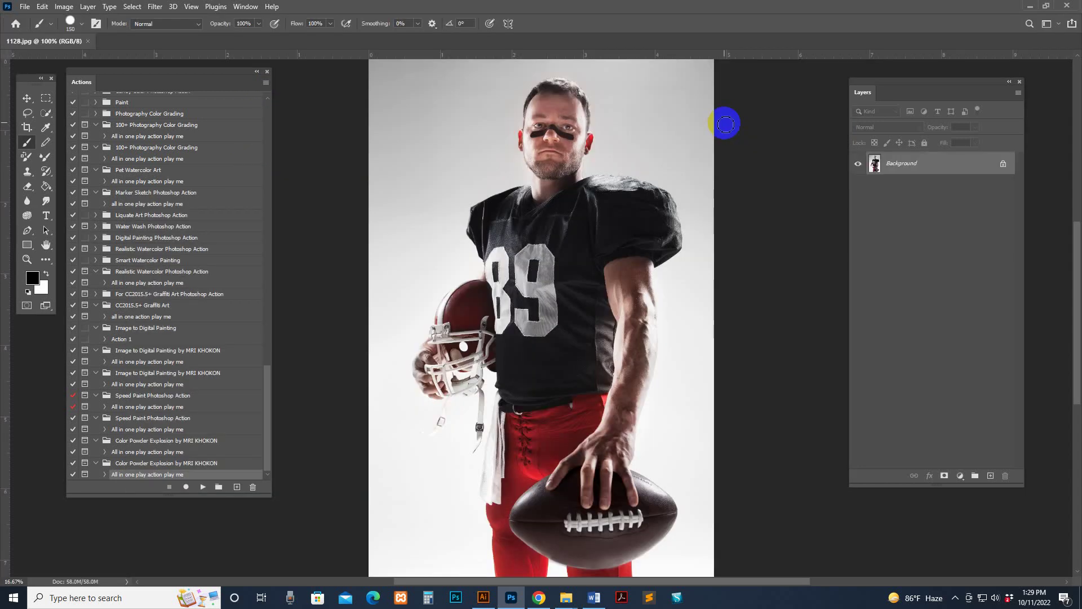
key(z)
alt+click(612, 309)
Extend the canvas with the Crop tool, adding white space on both sides of and above the football player photo.
click(30, 128)
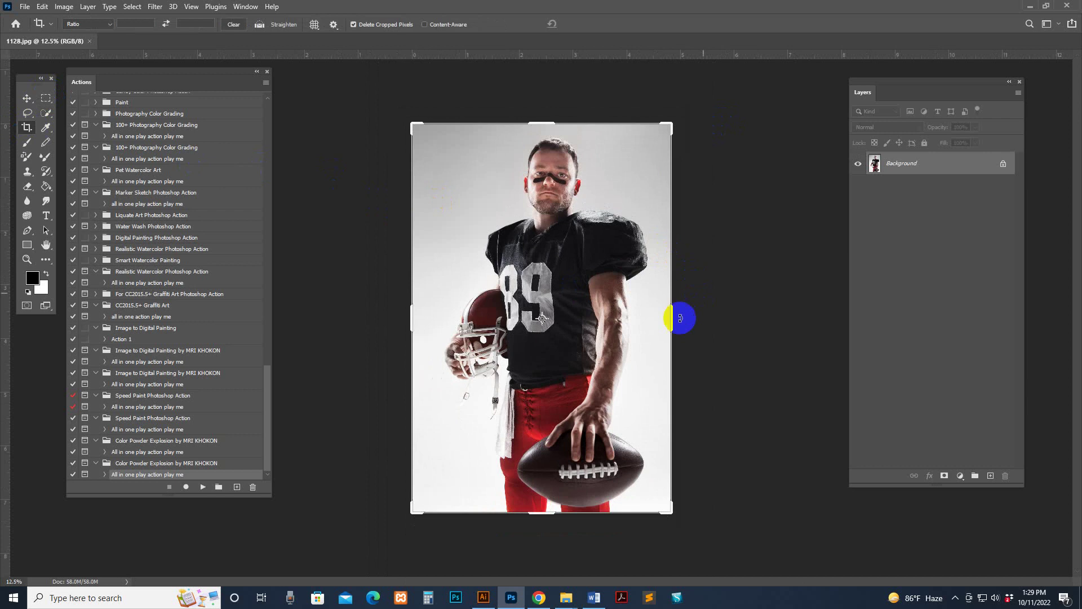
drag(672, 319, 724, 320)
drag(387, 314, 356, 319)
drag(539, 123, 539, 93)
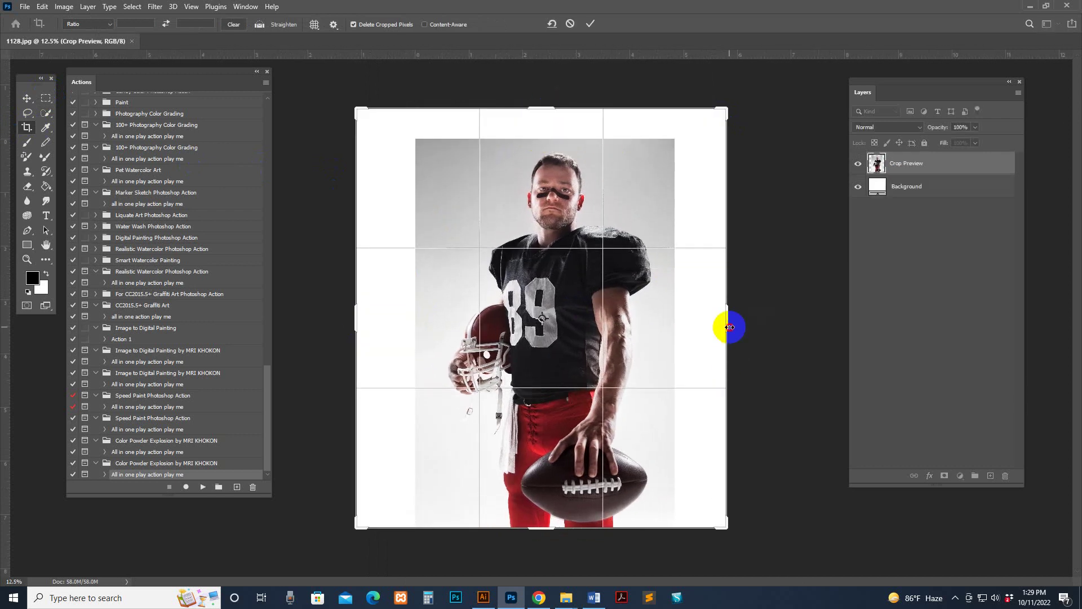
drag(725, 333, 805, 333)
drag(314, 325, 293, 321)
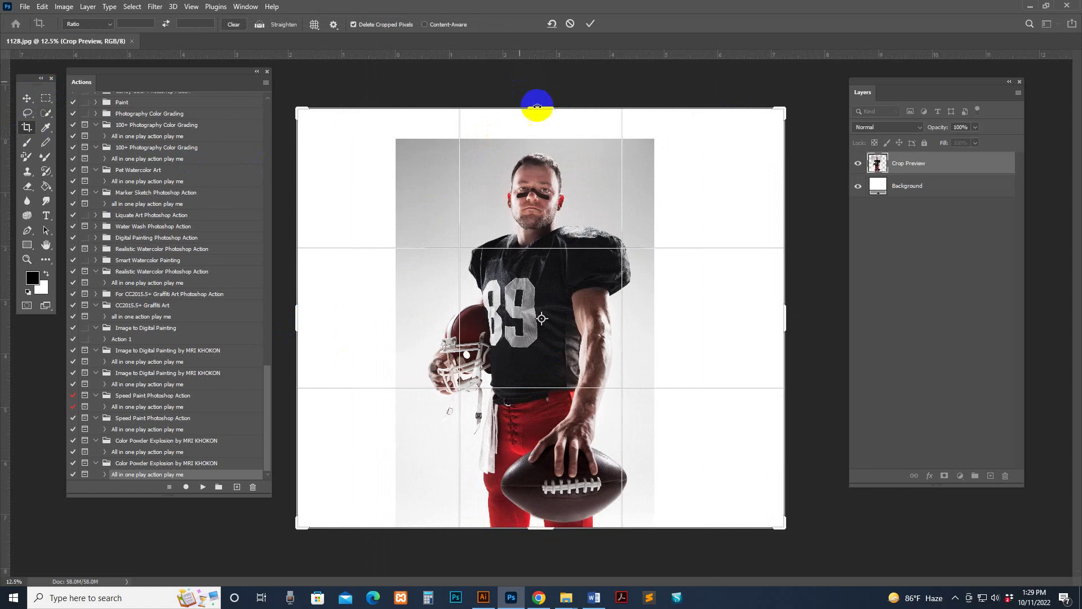
drag(527, 102, 547, 81)
click(27, 128)
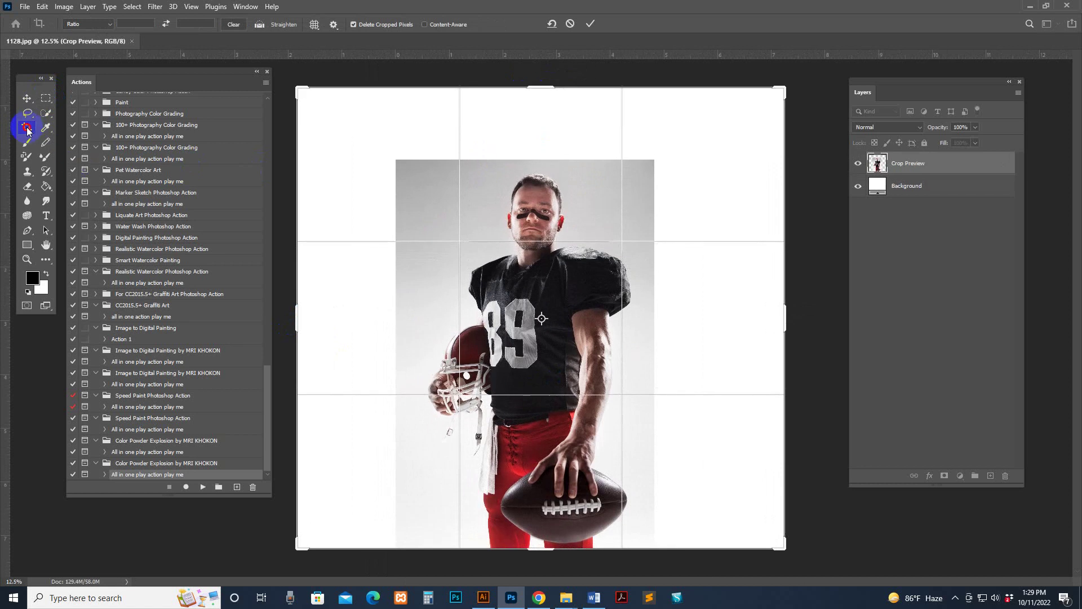
click(55, 125)
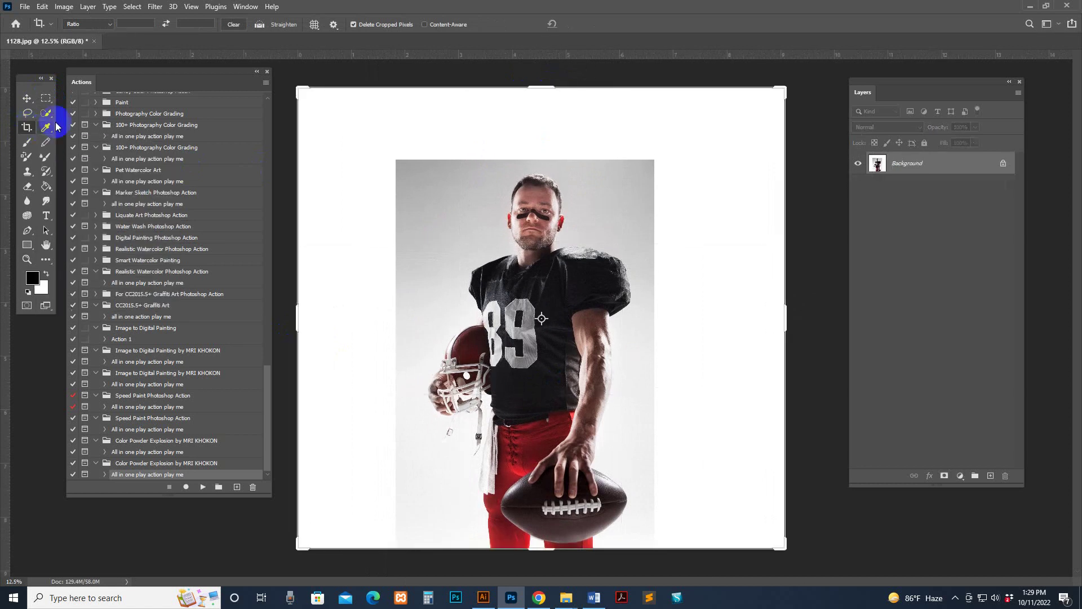
Reduce the image's pixel width and height proportionally with Image Size and zoom in to 33.33%.
click(27, 98)
click(64, 6)
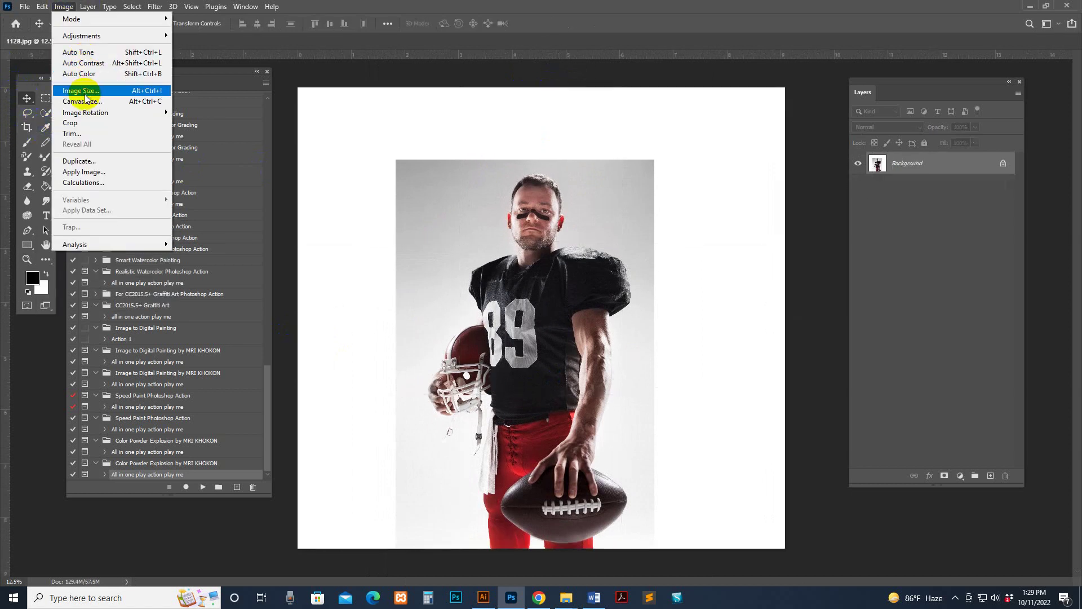
click(82, 91)
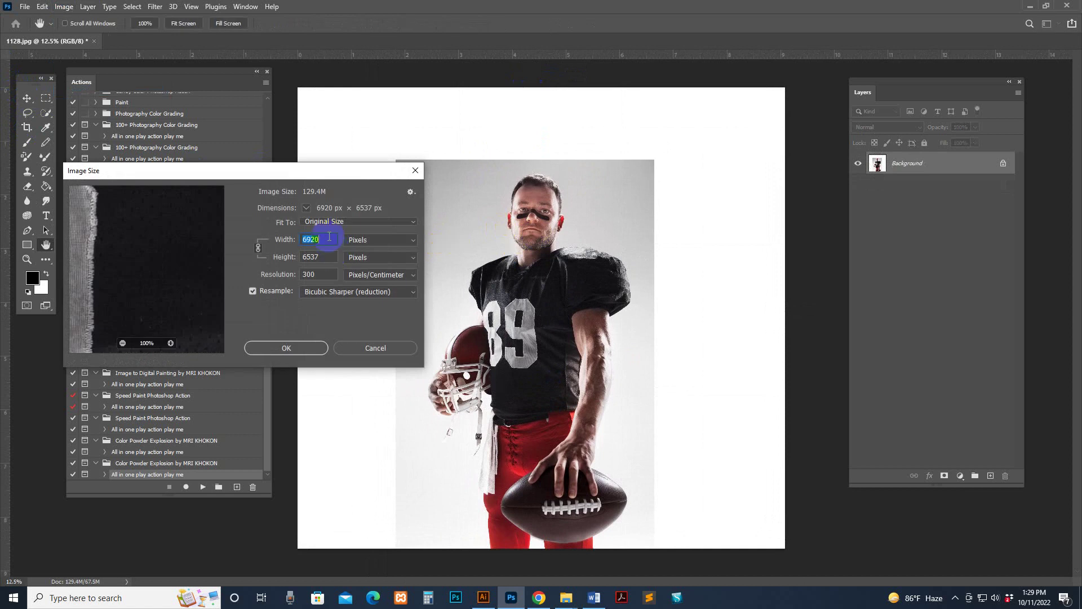
text(2600)
key(Return)
key(z)
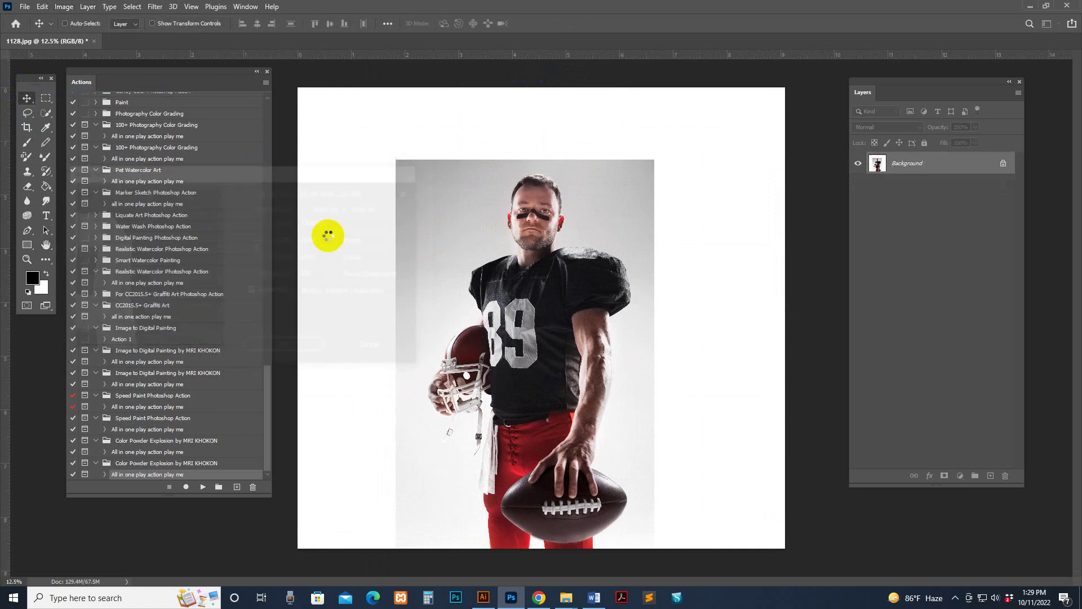
click(640, 292)
click(640, 288)
click(639, 286)
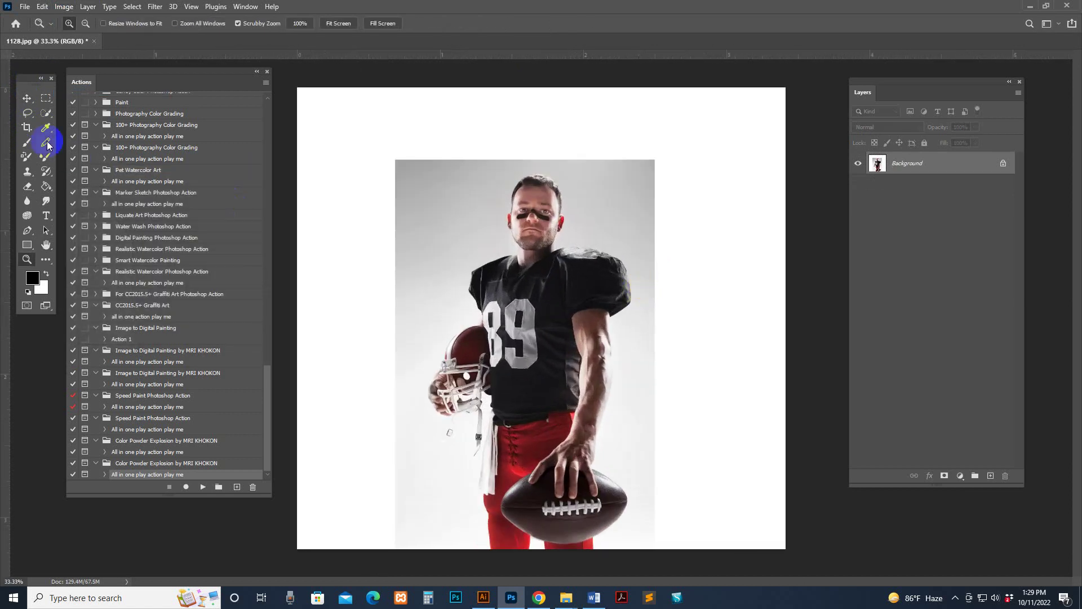
Select the football player with Select Subject and add a new empty layer above the background.
click(46, 113)
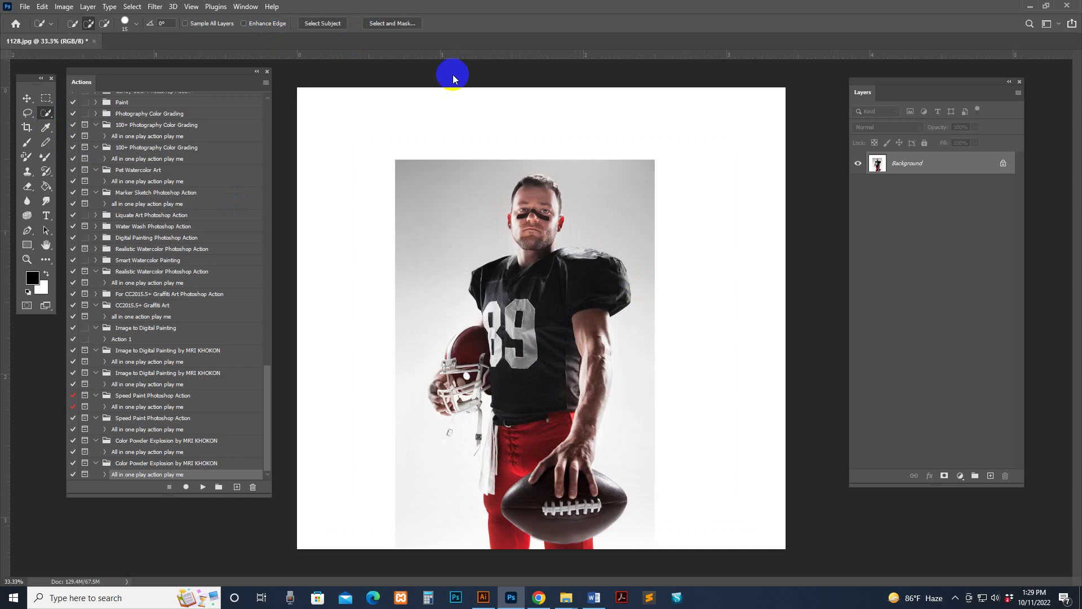
click(330, 24)
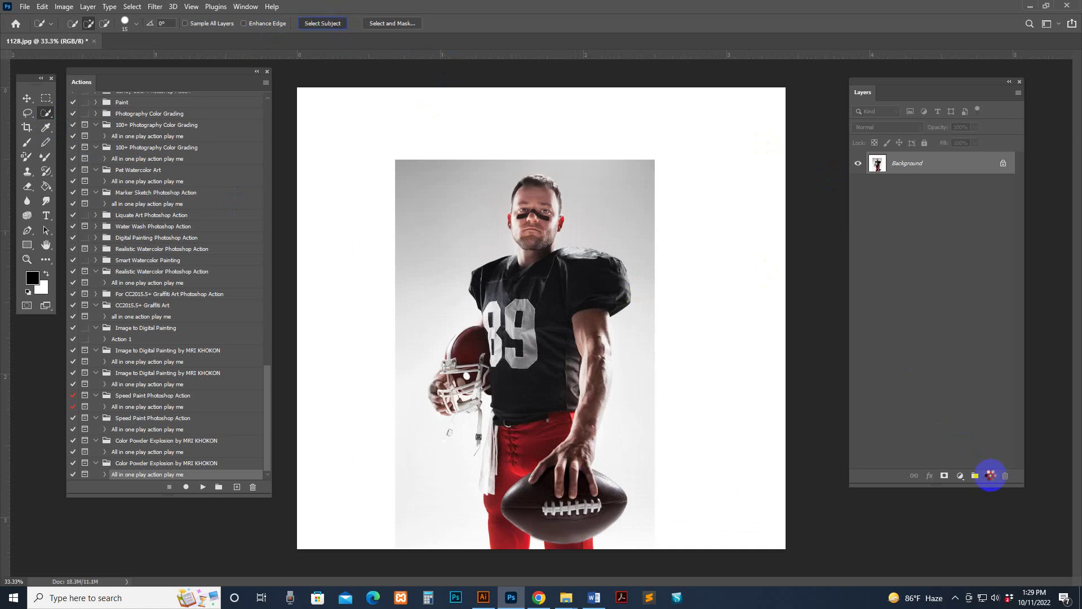
click(990, 475)
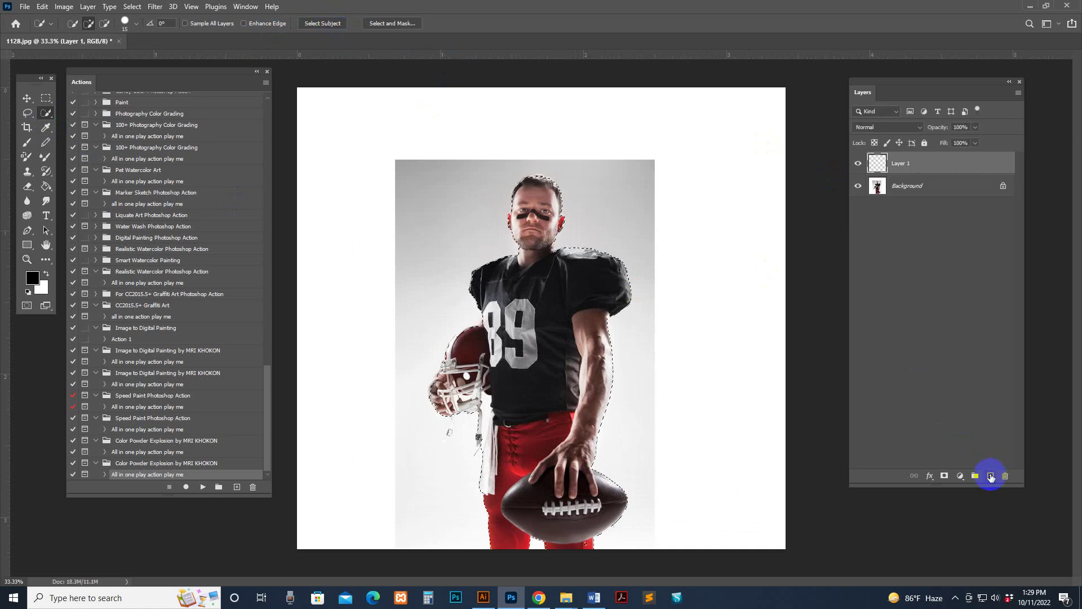
Fill the player selection on the new layer with red using the Paint Bucket tool.
click(46, 186)
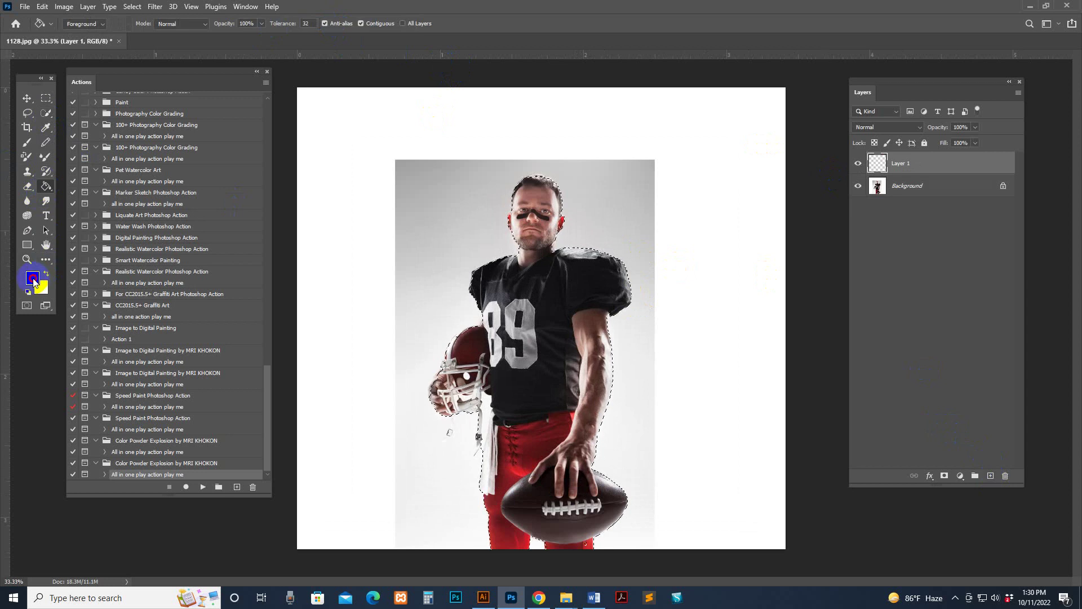
click(32, 277)
click(910, 144)
click(1008, 140)
click(579, 314)
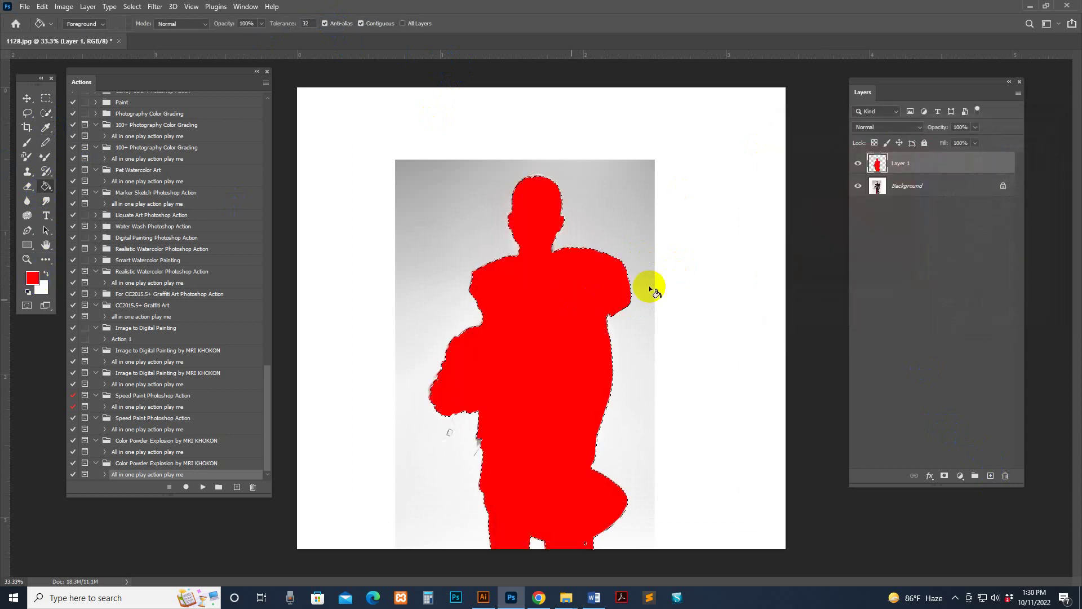
Deselect the player and rename the red-filled layer "brush".
click(131, 6)
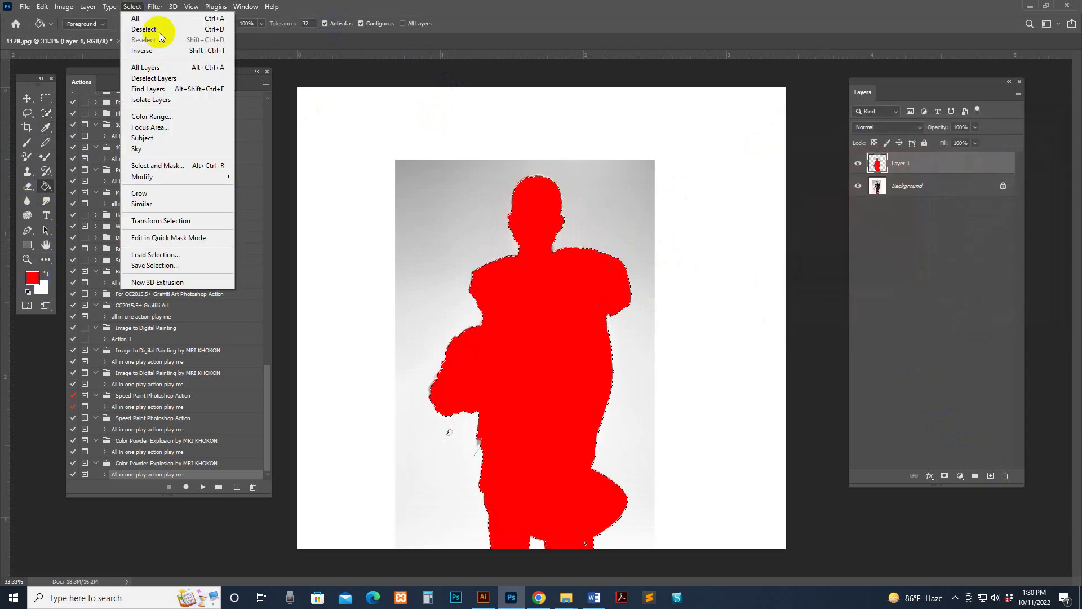
click(142, 29)
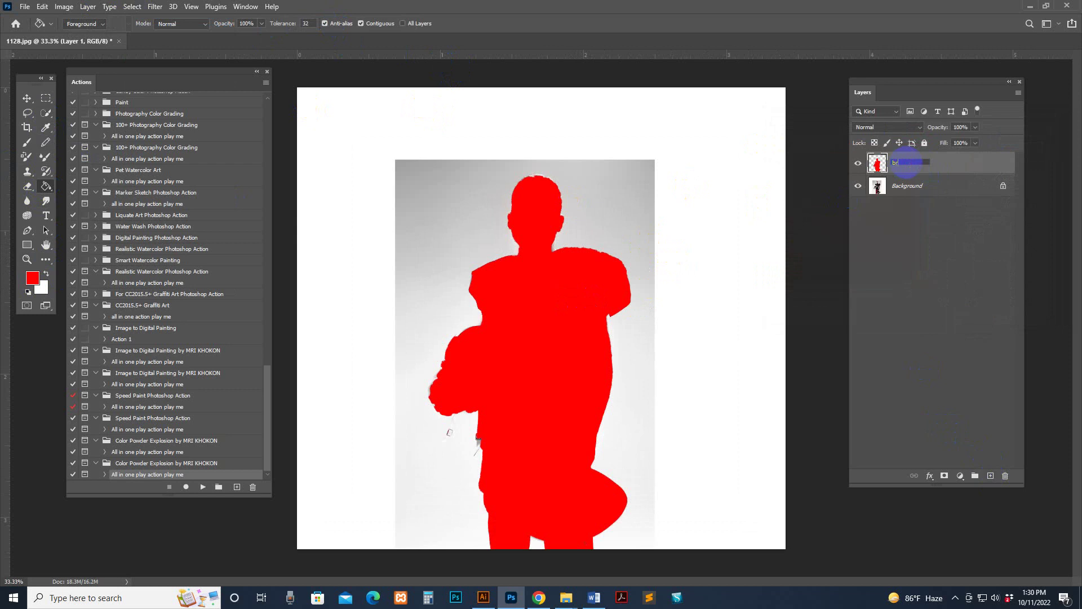
click(952, 166)
Paint red with a 70 px brush over the unfilled edges of the head, the helmet arm and the hanging towel.
key(z)
click(458, 401)
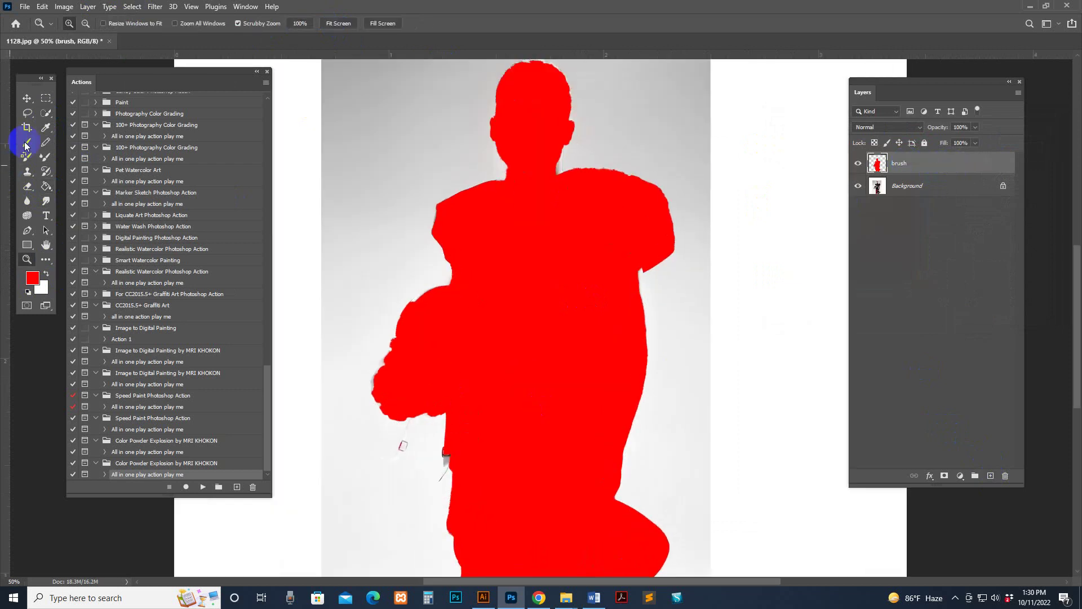
click(26, 142)
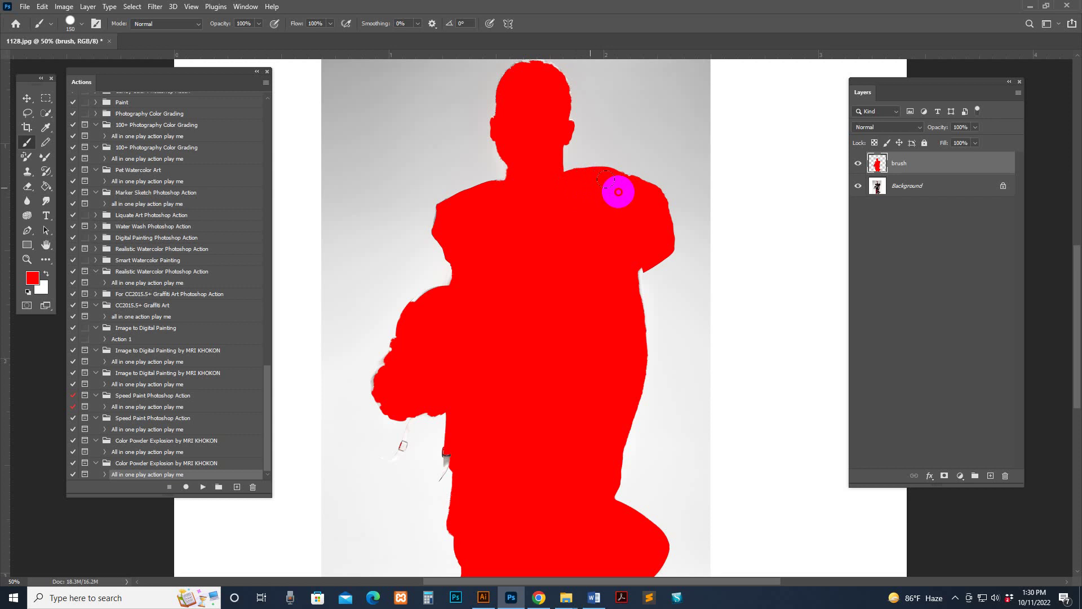
key(bracketleft)
key(bracketleft)
key(bracketleft)
key(bracketleft)
key(bracketleft)
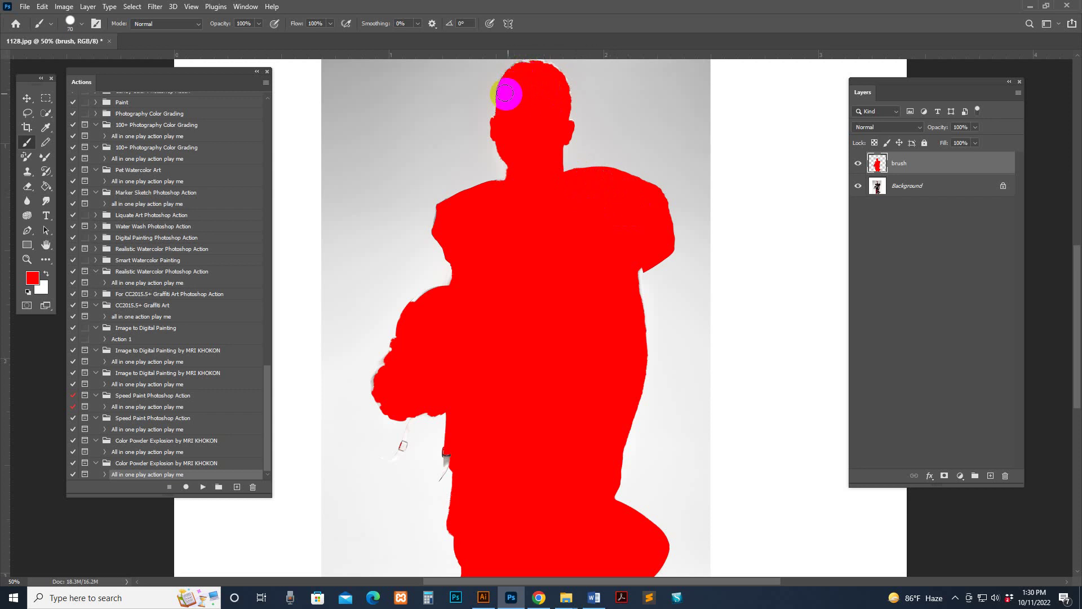
Reduce the brush to 45 px and paint red over the dangling helmet strap and the edge between the legs.
key(bracketleft)
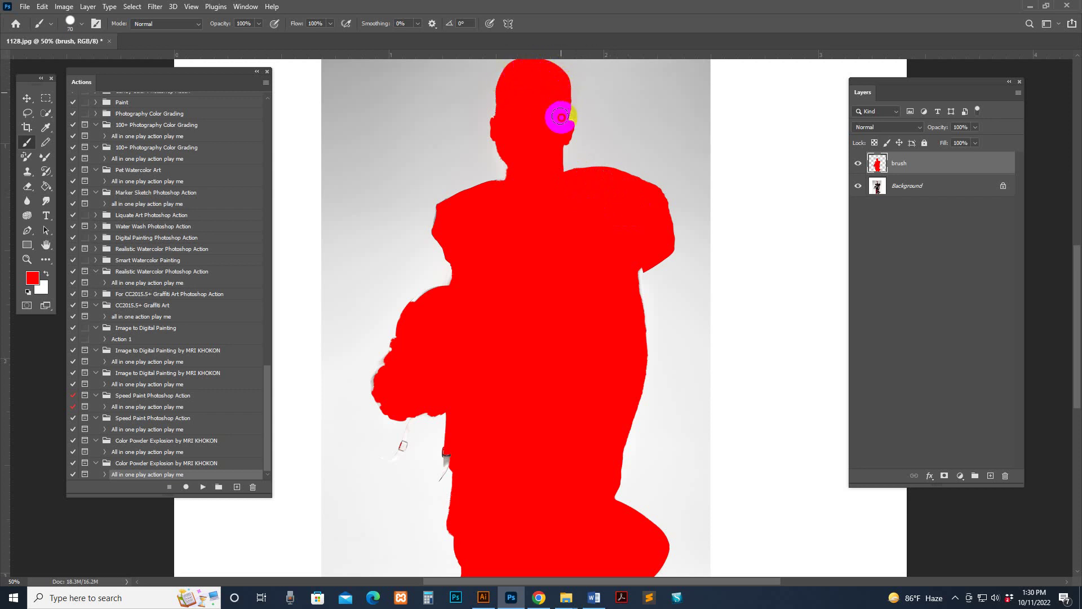
mouse_move(459, 289)
mouse_down()
mouse_move(430, 295)
mouse_move(379, 367)
mouse_move(385, 402)
mouse_move(425, 411)
mouse_move(446, 447)
mouse_move(444, 482)
mouse_up()
key(bracketleft)
key(bracketleft)
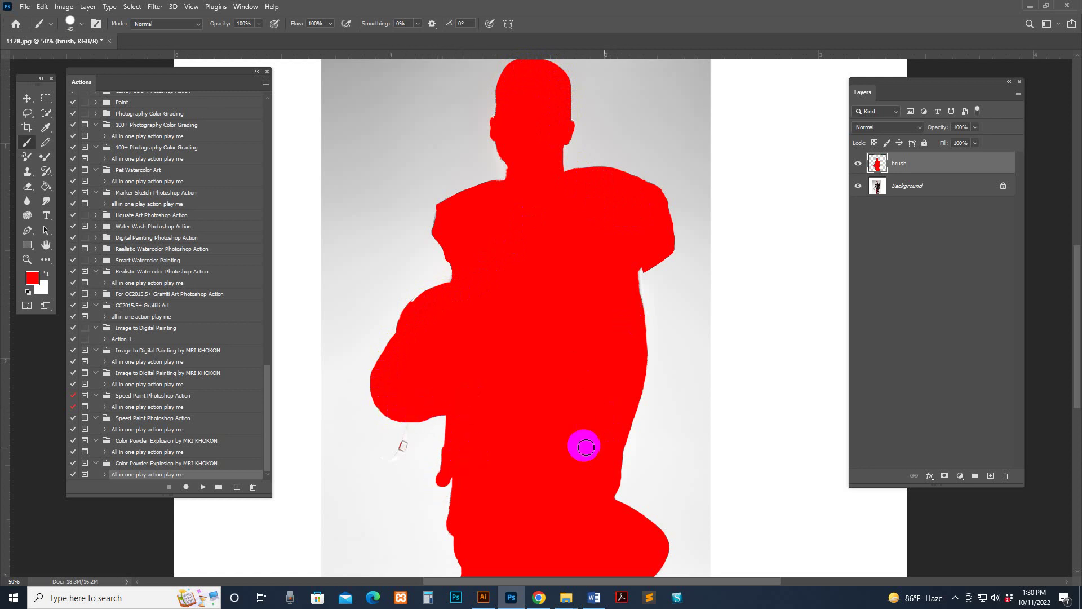
drag(411, 417, 385, 458)
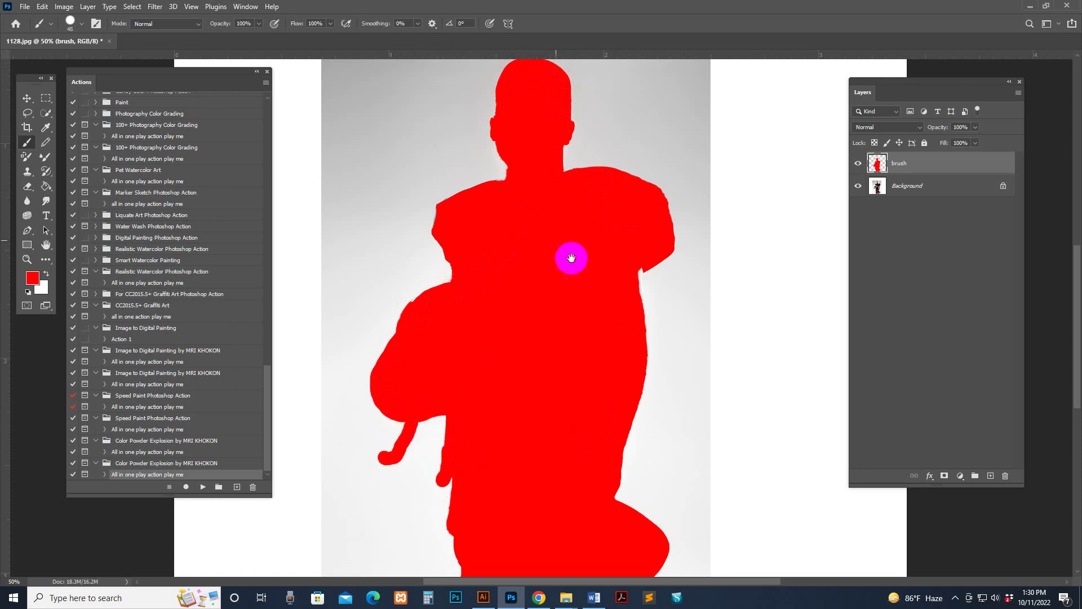
mouse_move(569, 213)
mouse_down()
mouse_move(577, 290)
mouse_move(580, 117)
mouse_up()
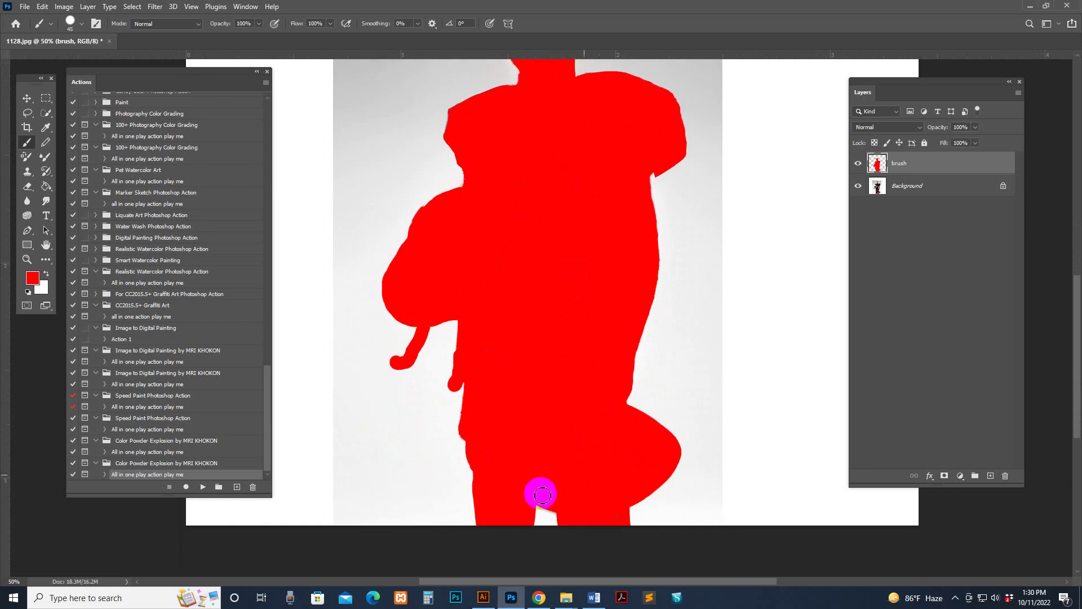
drag(538, 494, 554, 509)
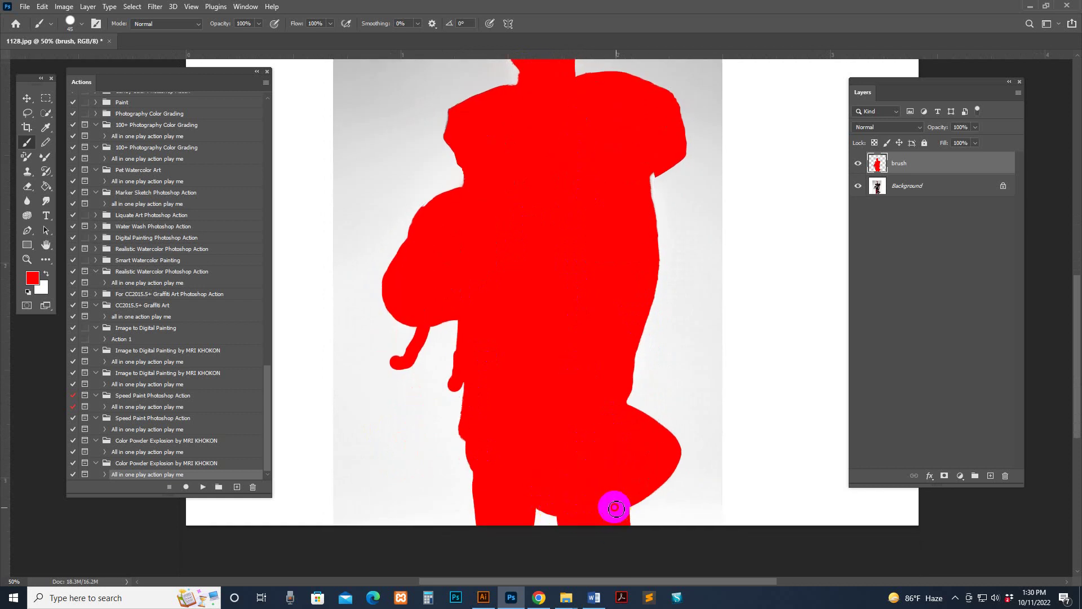
Run the Color Powder Explosion action "All in one play action play me", dismiss its closing message and show the whole image.
click(203, 487)
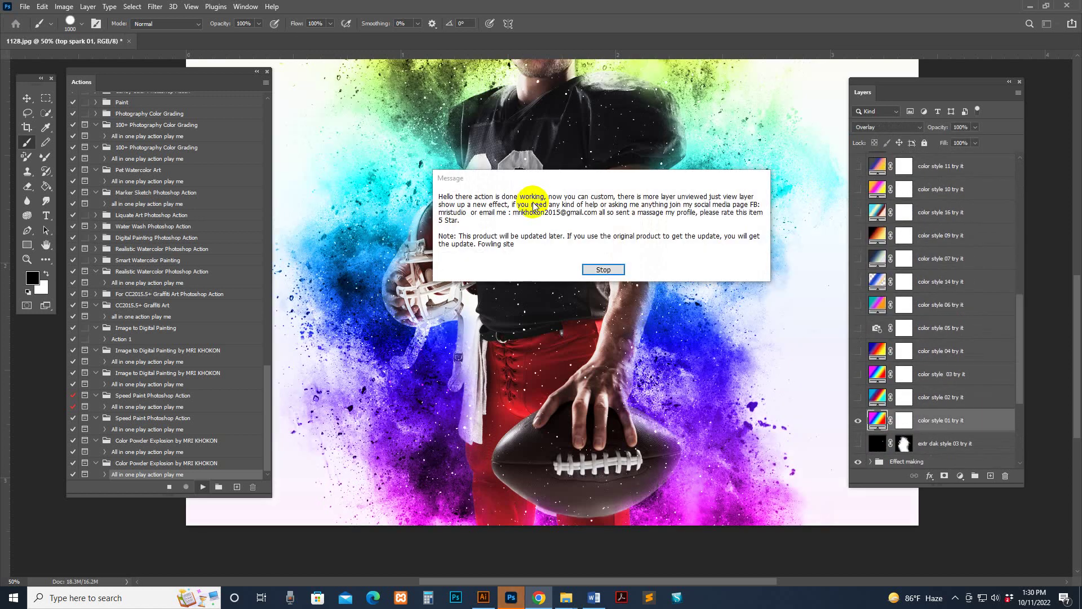
click(603, 270)
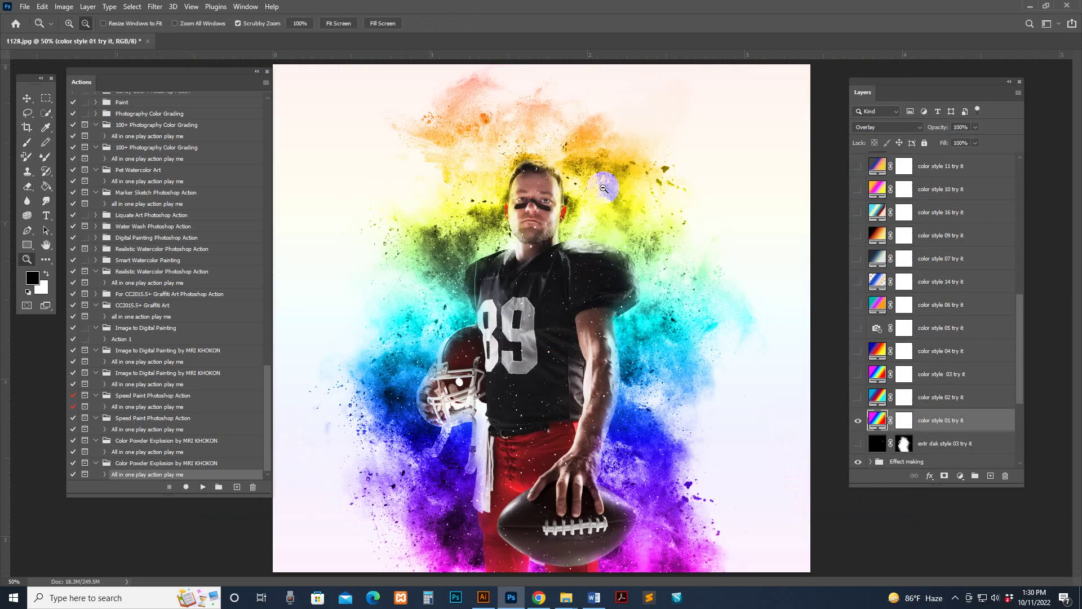
alt+click(603, 188)
Set the gradient fill angle of the color style 01 layer to -97.64°.
scroll(918, 389, down, 3)
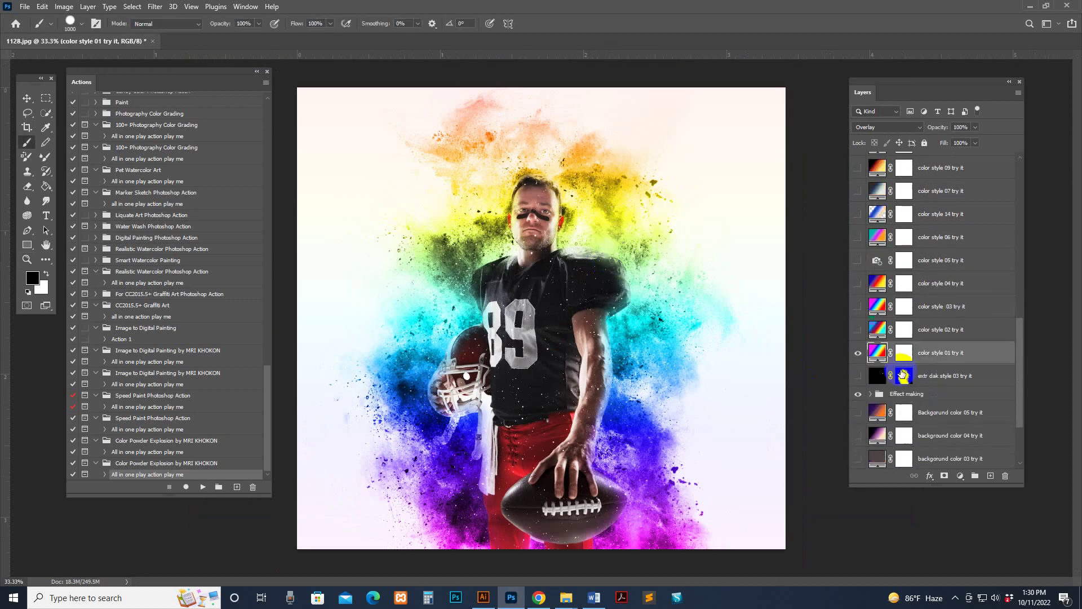
double_click(877, 352)
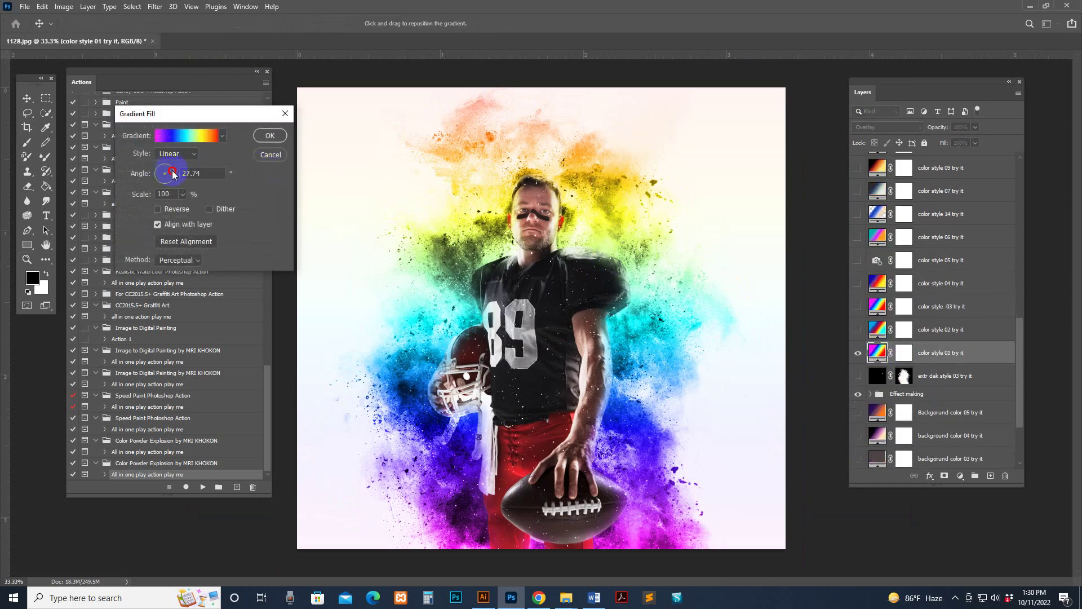
drag(172, 173, 165, 185)
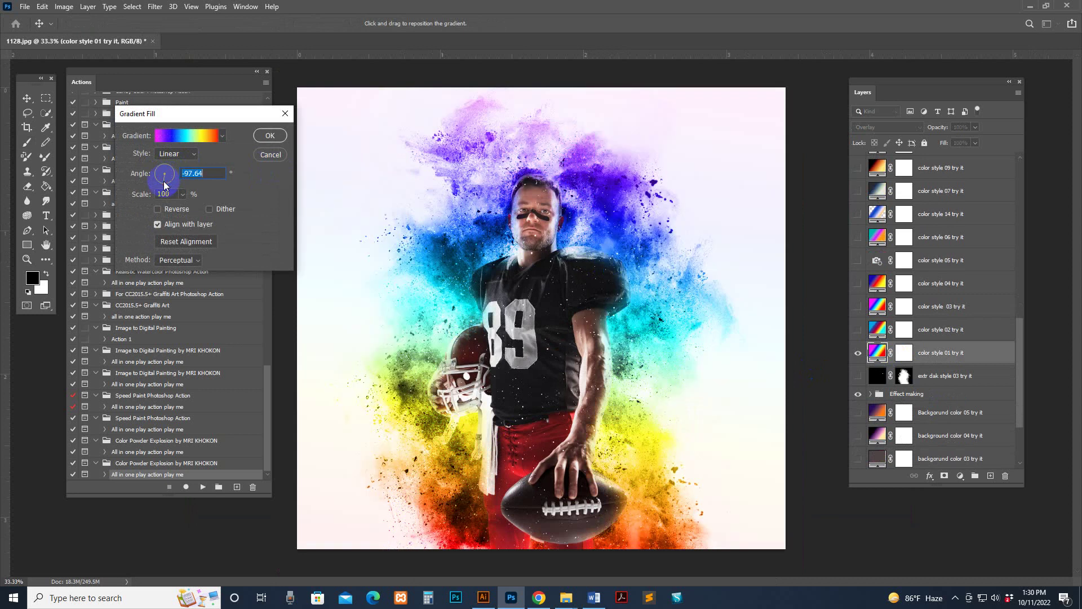
click(270, 137)
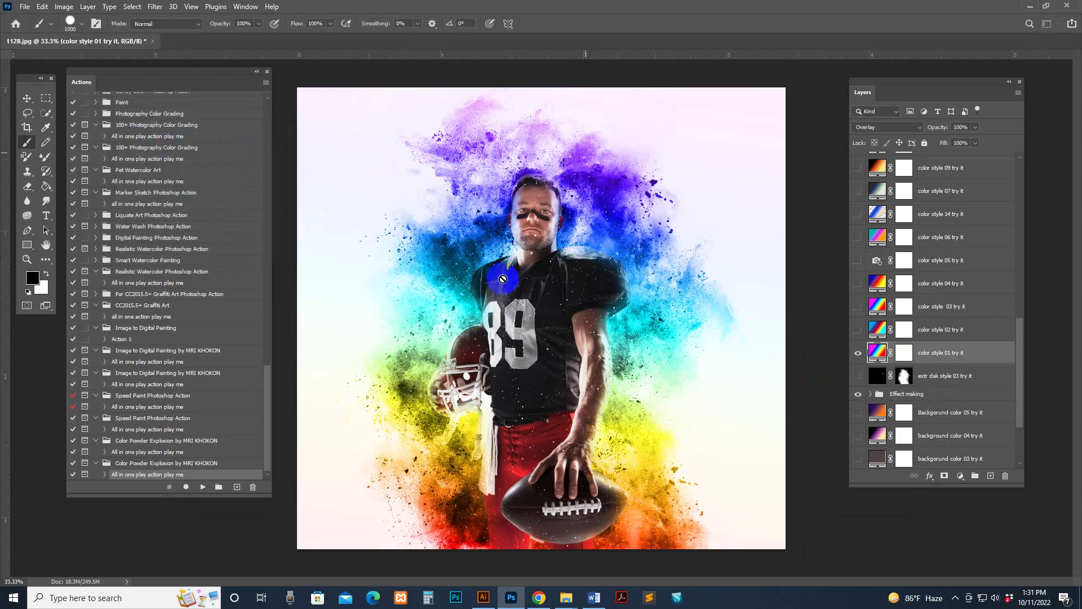
Preview color style 02 in place of color style 01, and show color styles 03, 04 and 06 together instead.
click(857, 332)
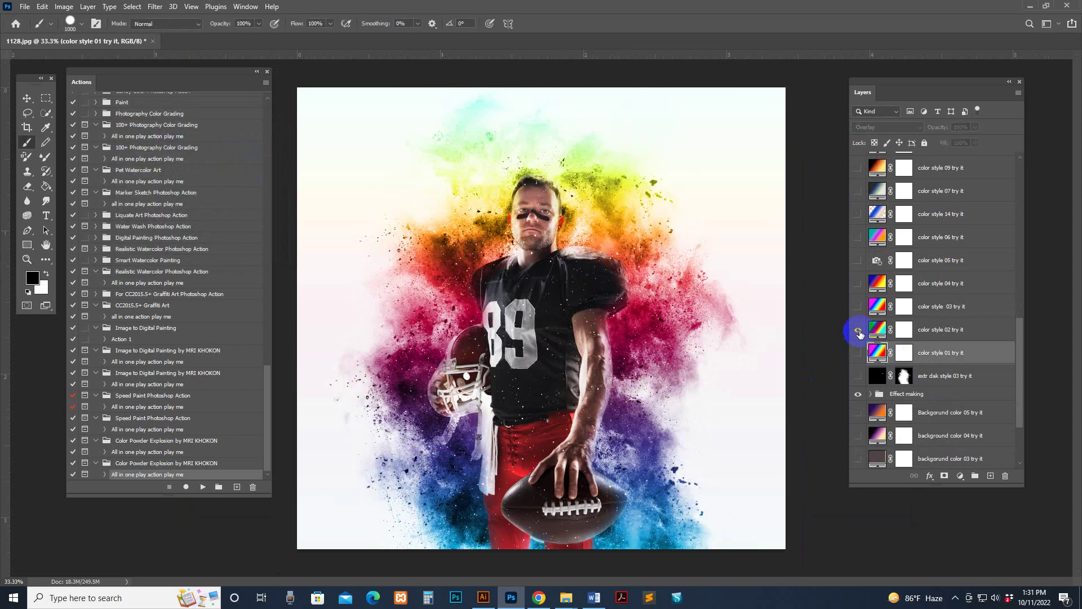
click(858, 331)
click(857, 283)
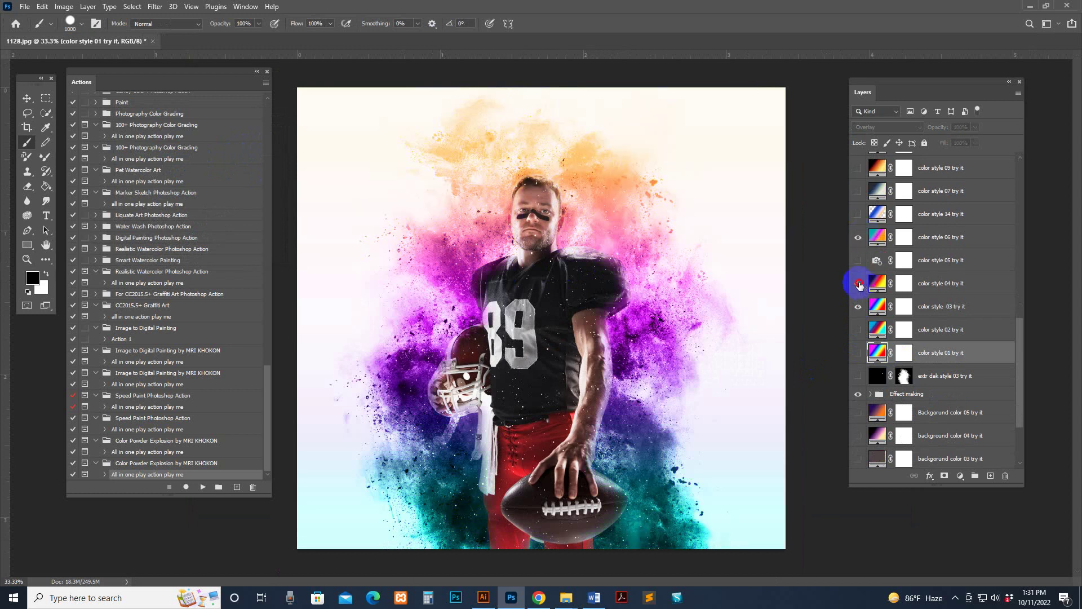
click(858, 283)
click(858, 284)
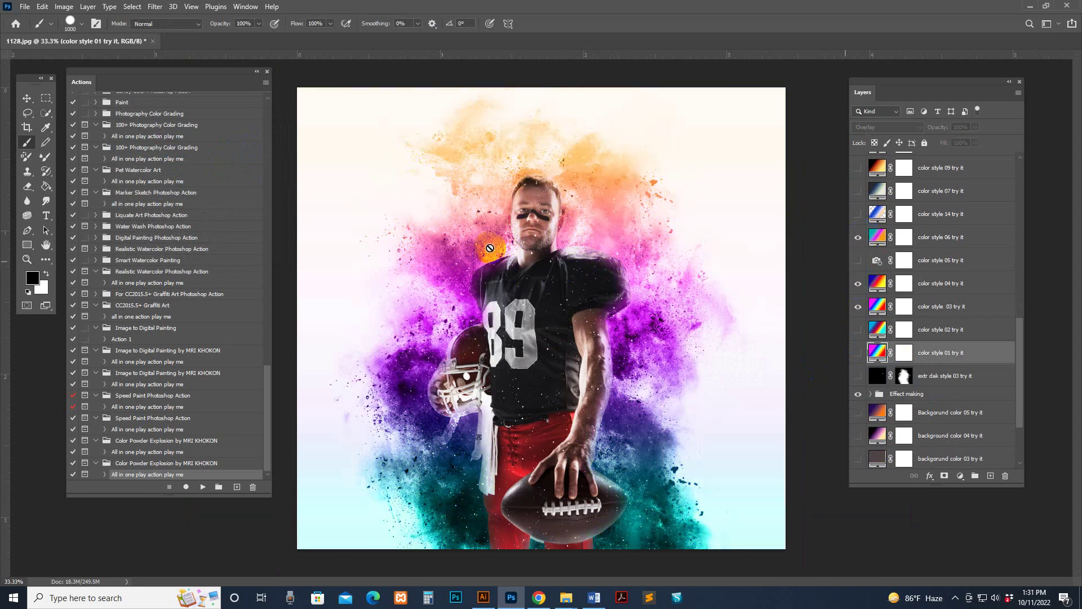
ctrl+click(550, 232)
alt+click(613, 314)
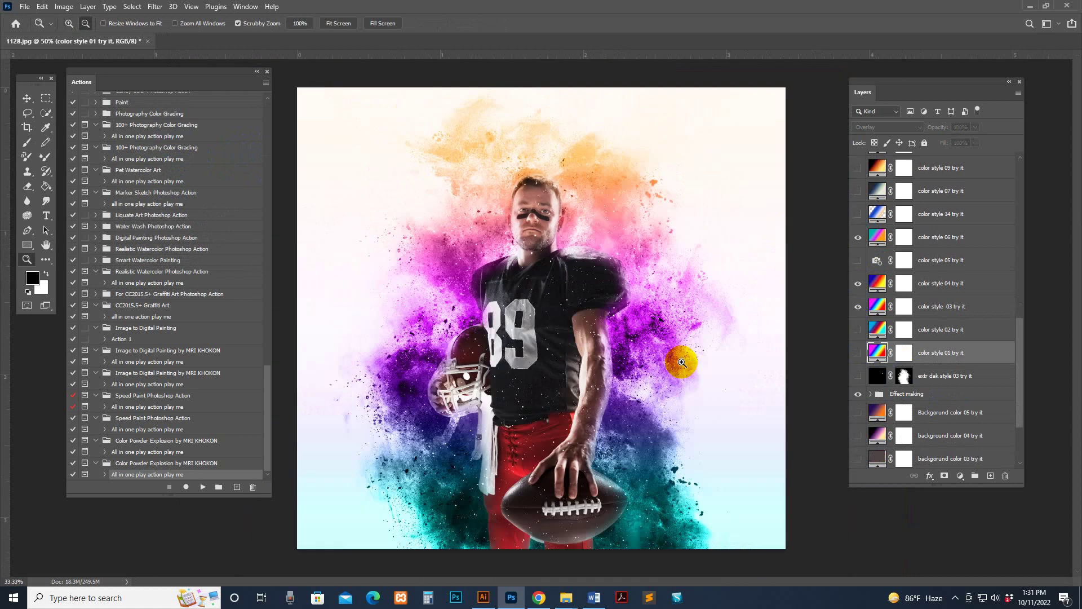
click(889, 342)
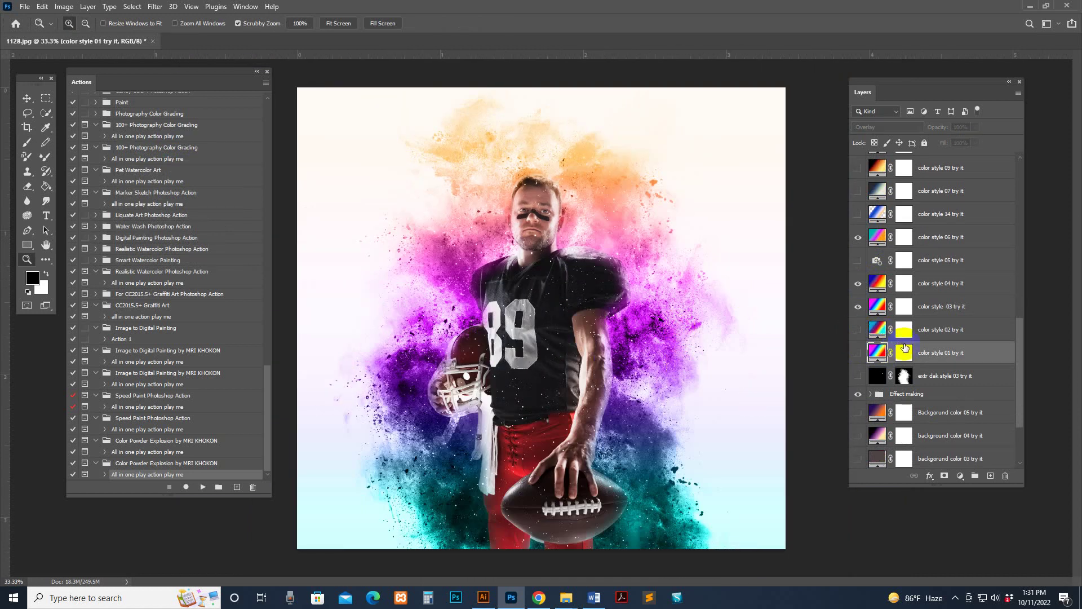
Show the dark background color 02 layer behind the player.
scroll(930, 416, down, 2)
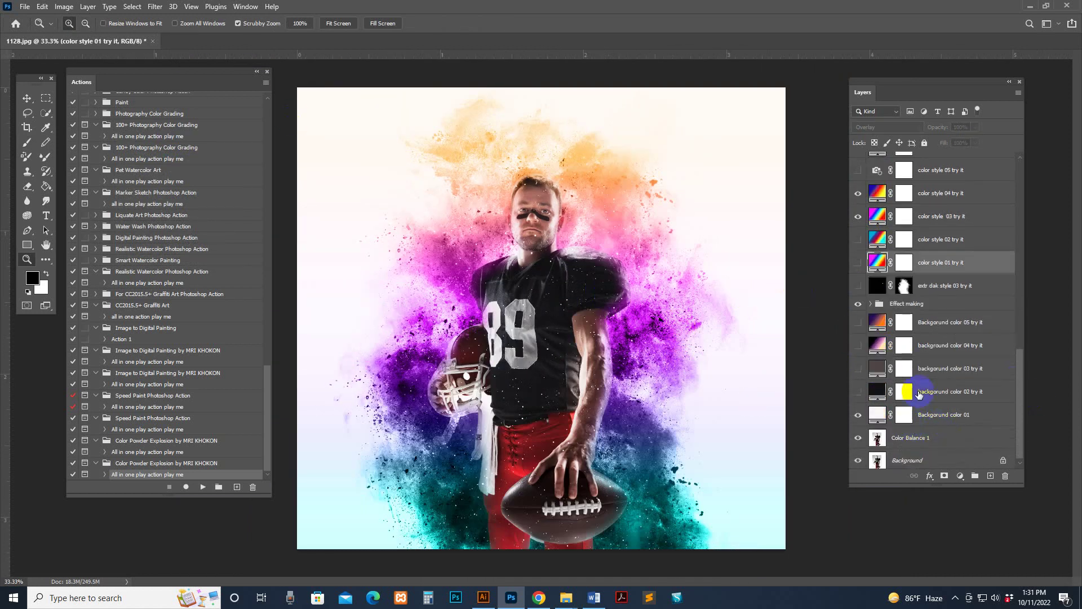
click(873, 395)
click(857, 394)
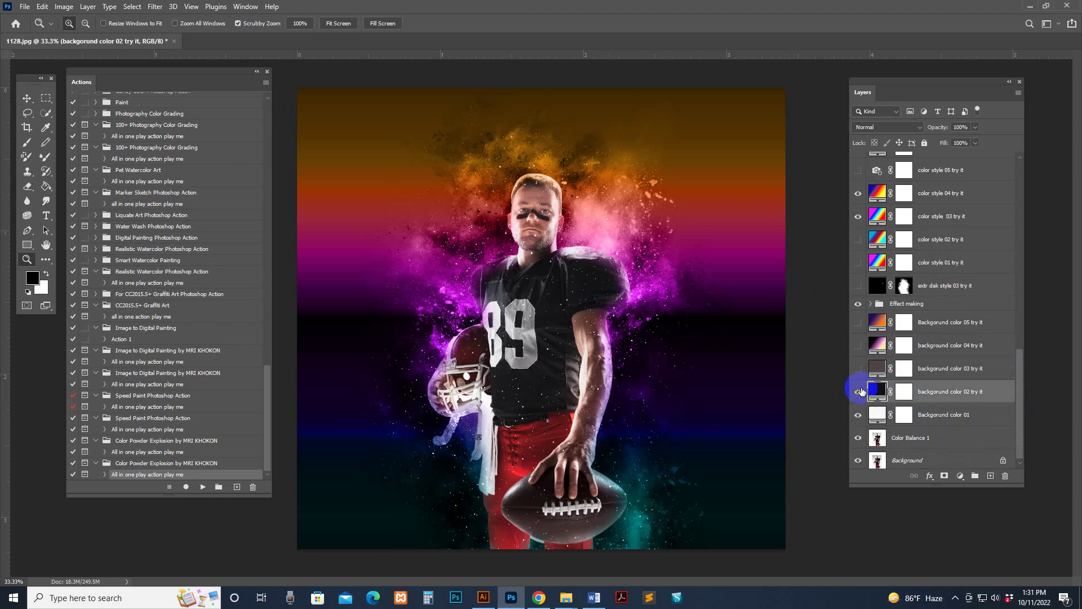
Hide the color style 04, 03 and 06 layers so that no color style is applied over the dark background.
click(859, 195)
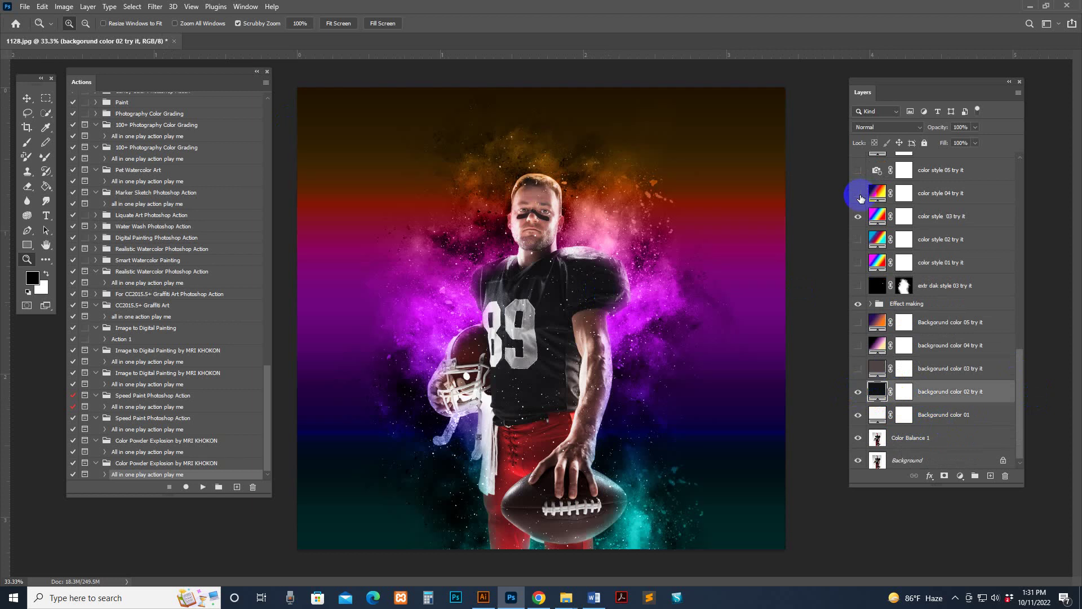
click(858, 218)
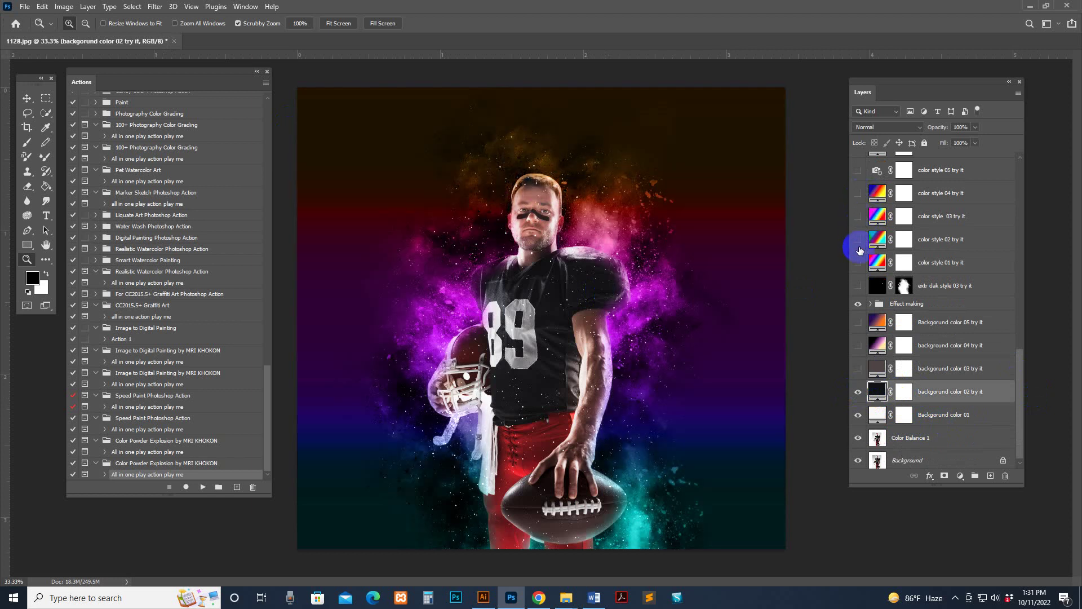
click(858, 240)
click(859, 263)
click(859, 263)
scroll(860, 253, up, 4)
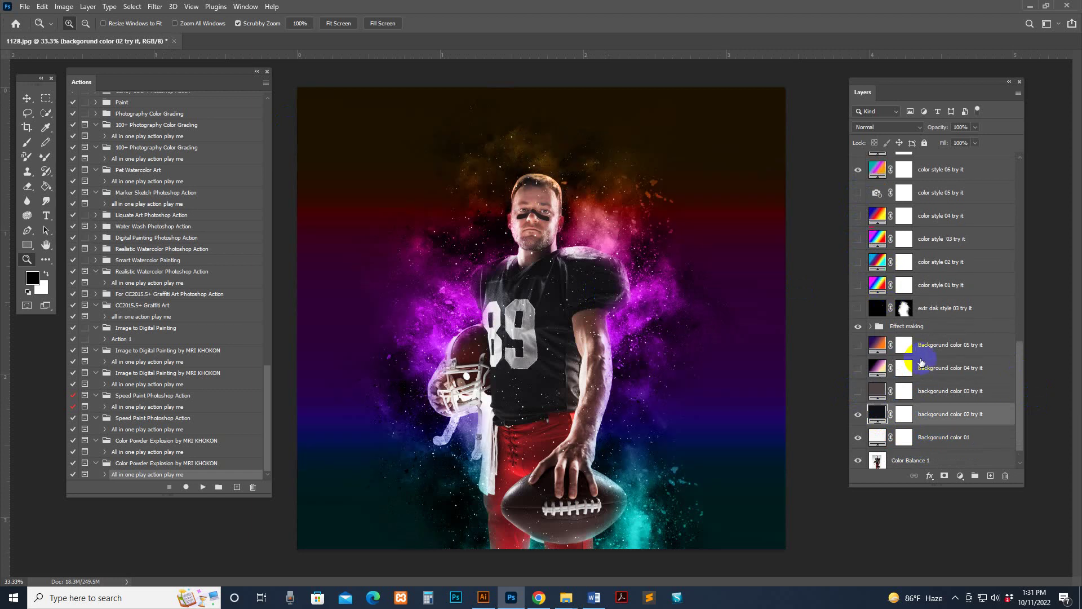
click(857, 237)
click(862, 238)
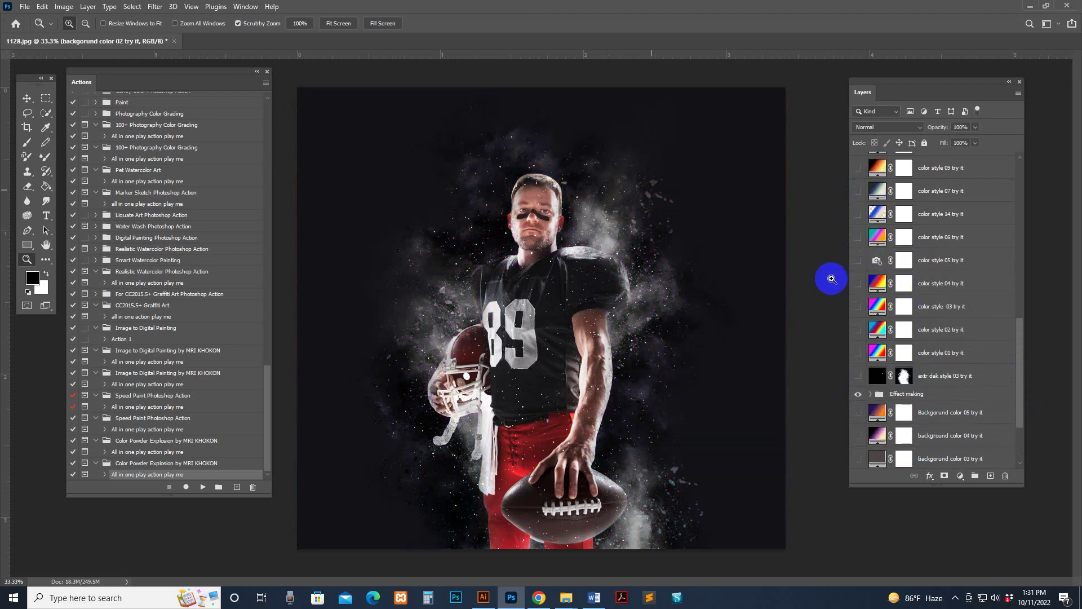
Inspect the uncoloured powder up close, preview color styles 04, 03 and 02 one at a time, and leave color style 01 shown.
drag(519, 241, 629, 190)
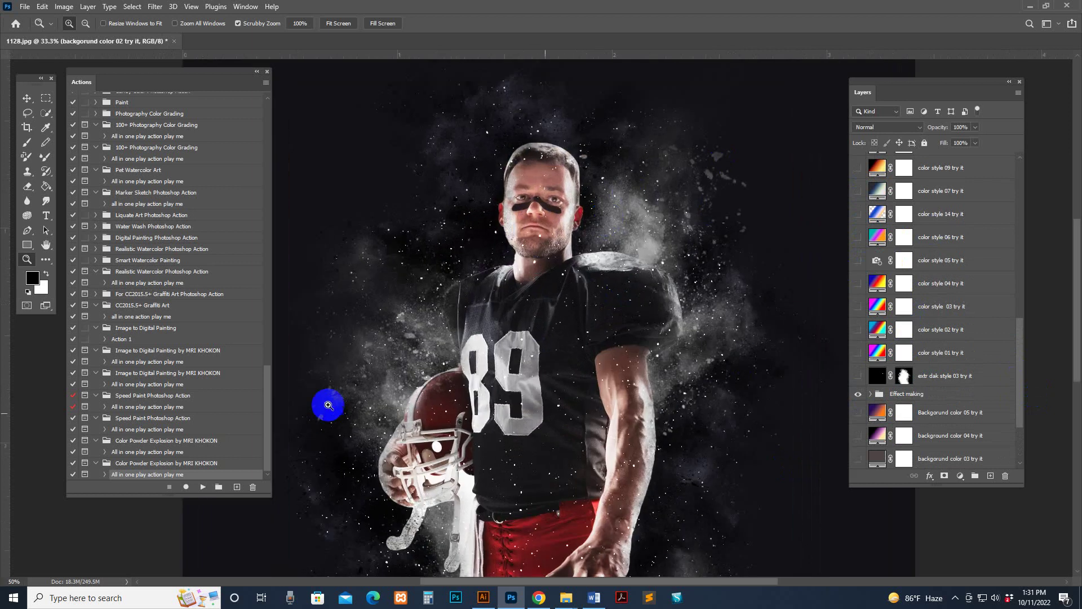
click(636, 265)
alt+click(637, 265)
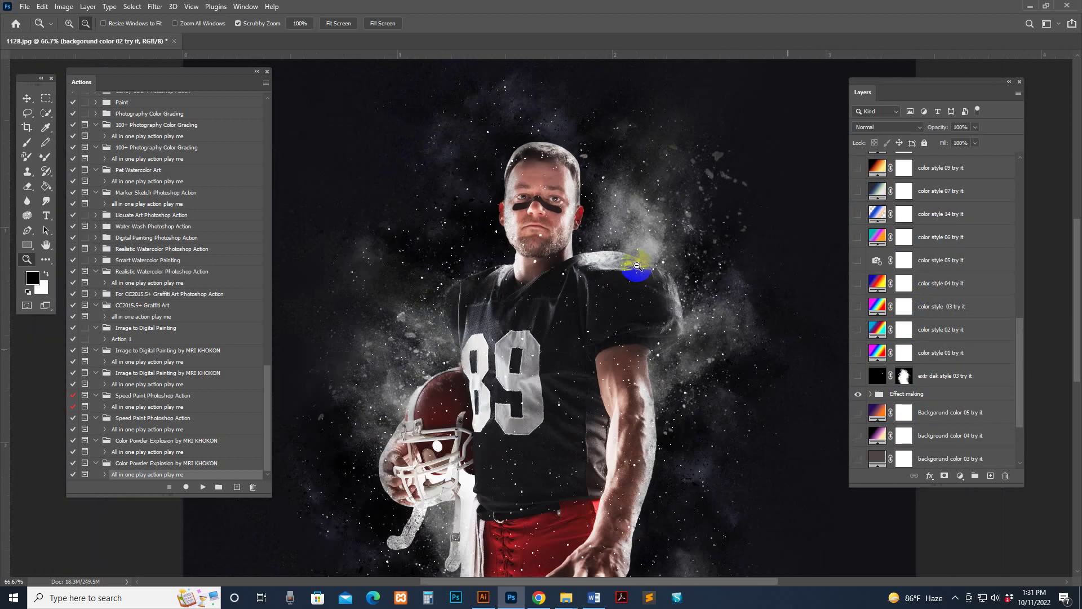
alt+click(720, 271)
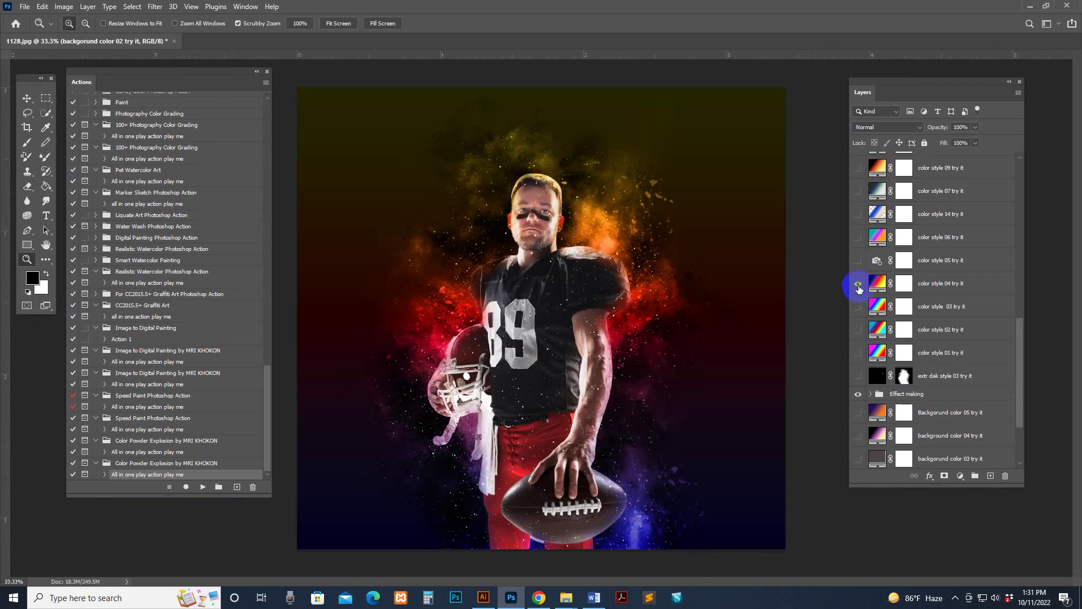
click(857, 283)
click(857, 306)
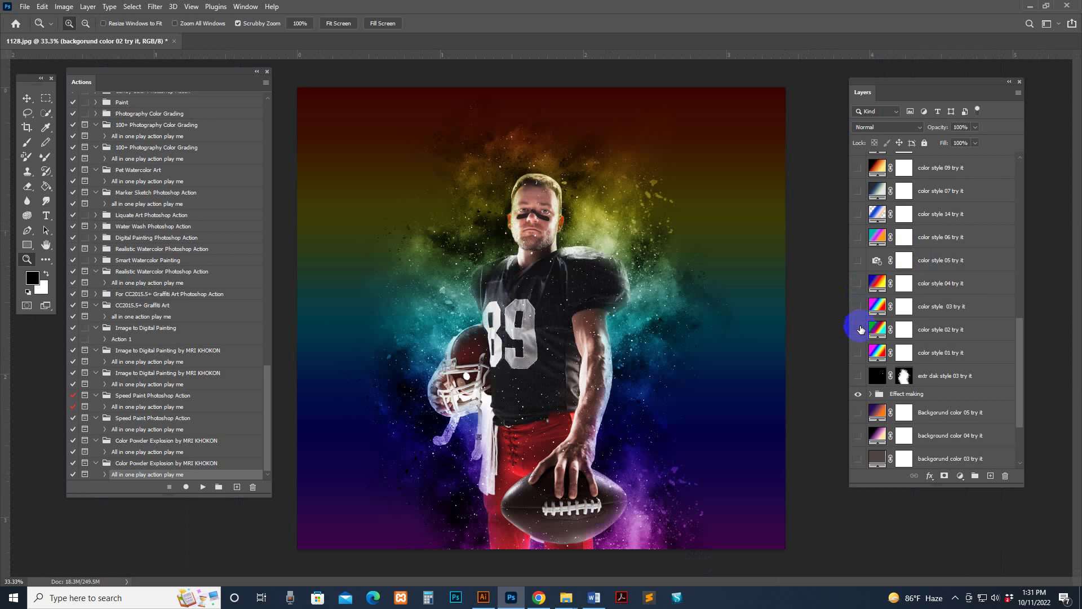
click(859, 330)
click(859, 331)
click(858, 331)
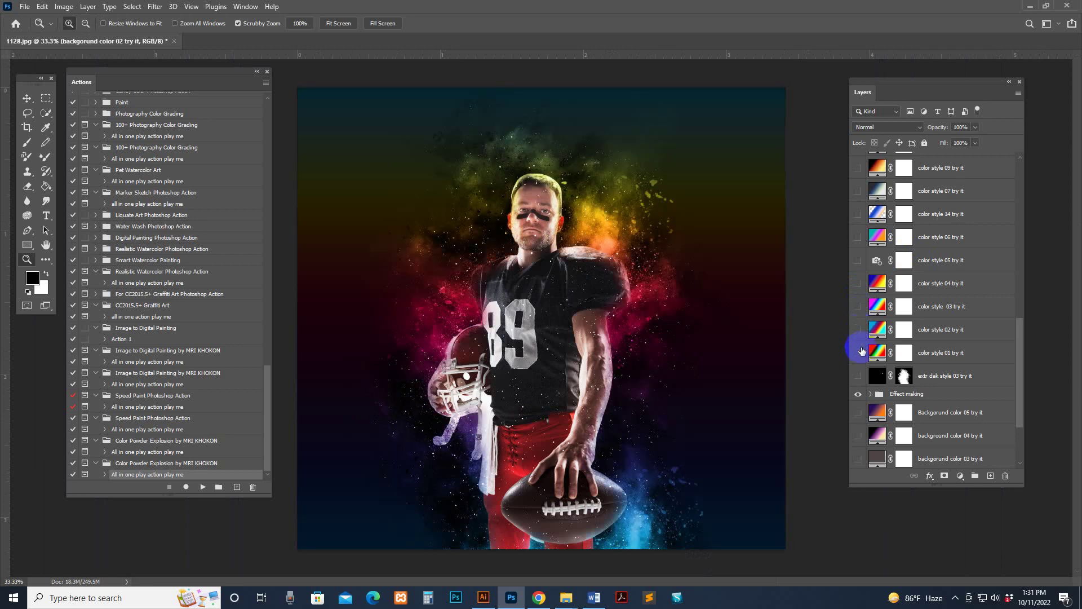
click(858, 353)
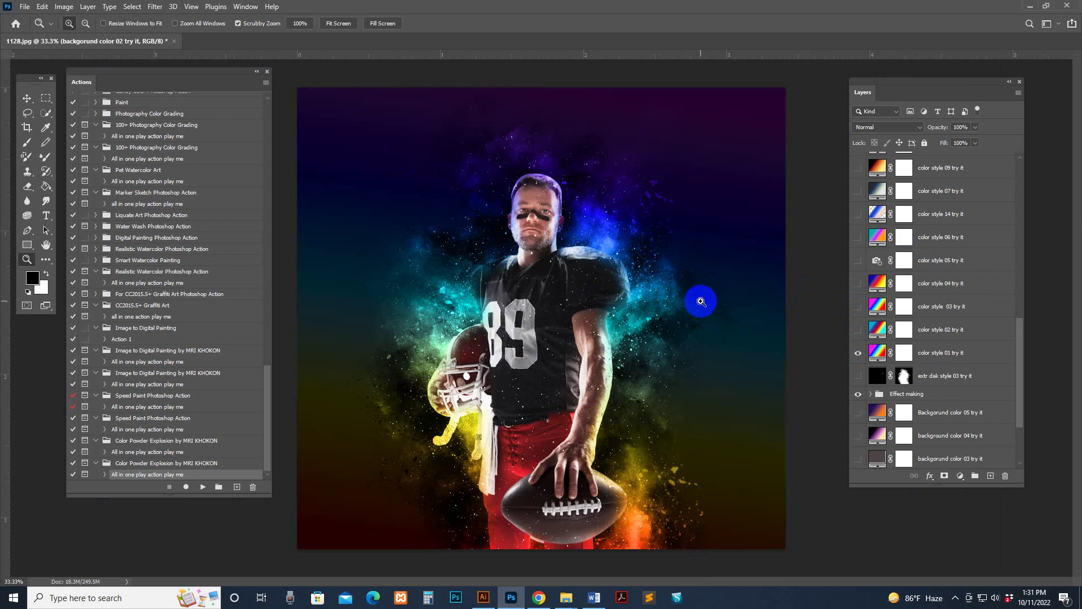
Close 1128.jpg without saving the changes and open the recent image 7496.jpg.
click(617, 285)
alt+click(618, 285)
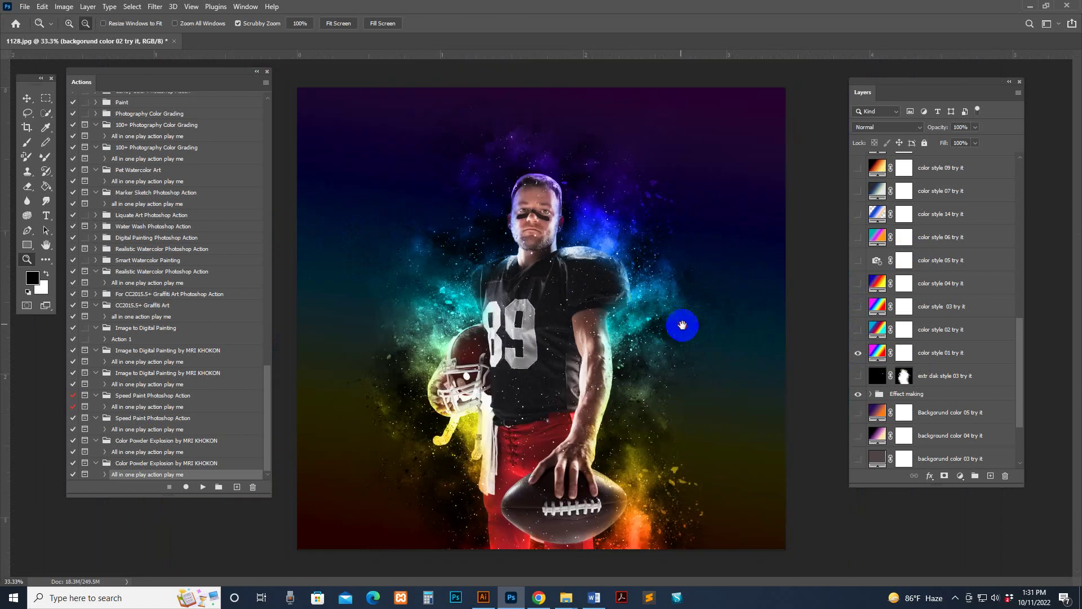
click(570, 297)
click(569, 296)
alt+click(609, 290)
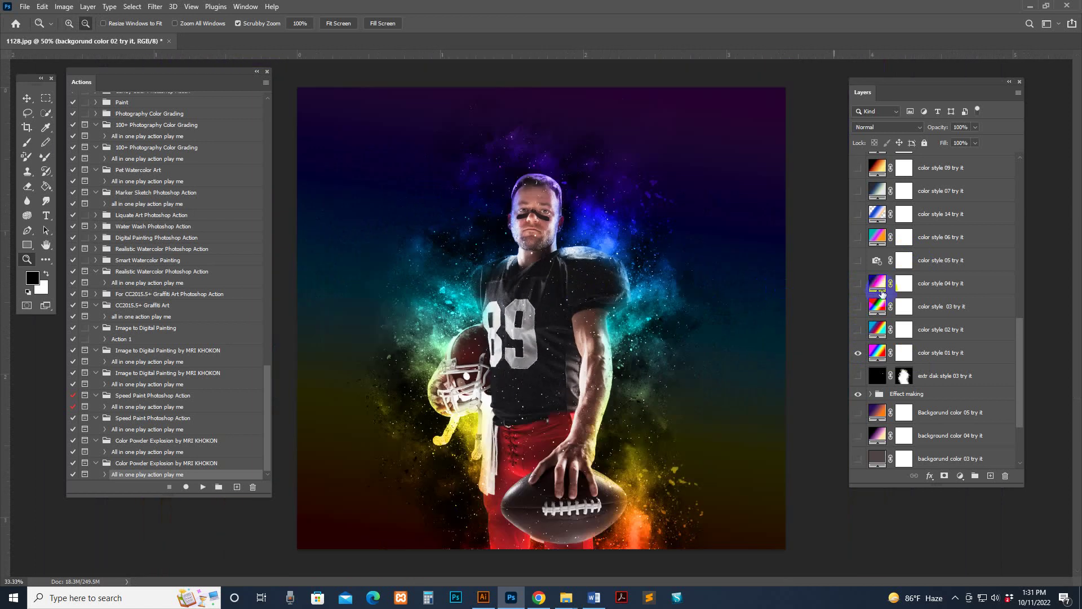
click(175, 41)
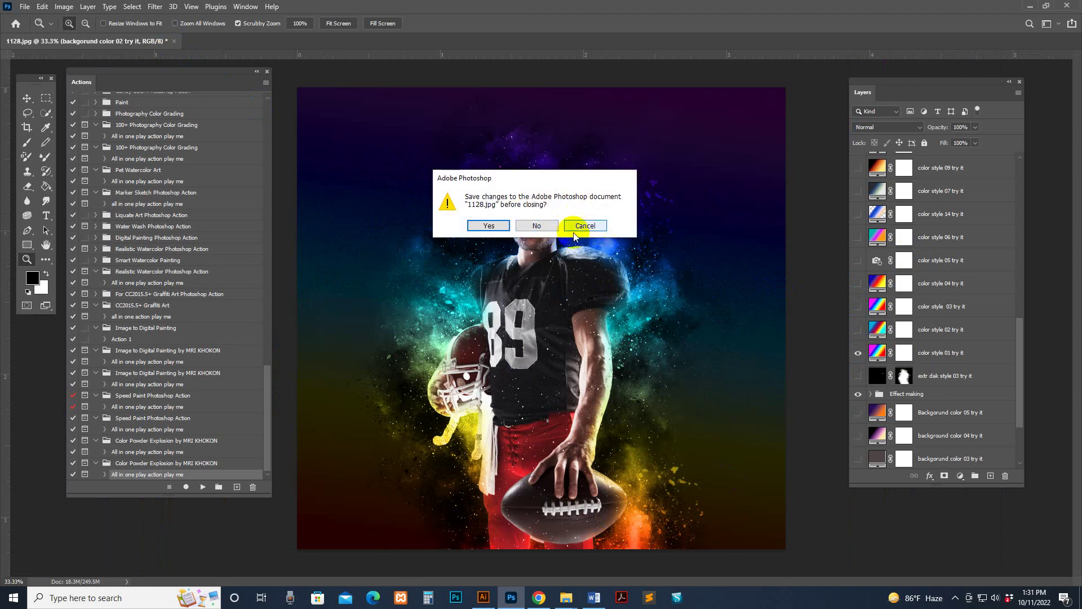
click(530, 225)
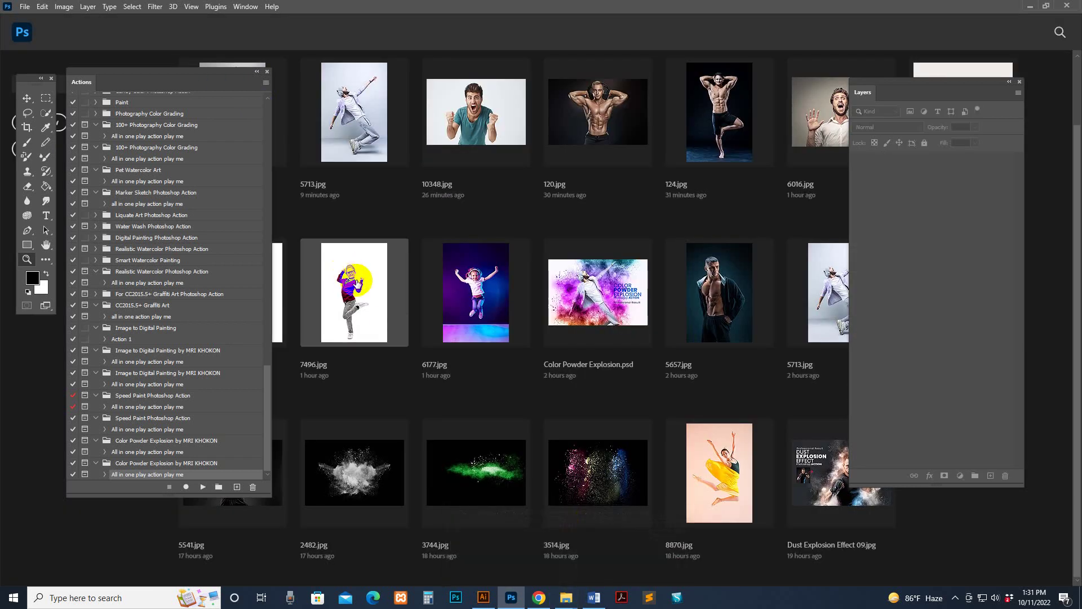
click(360, 276)
Resize the image to 2000 × 3000 pixels by setting its height to 3000 px.
click(64, 7)
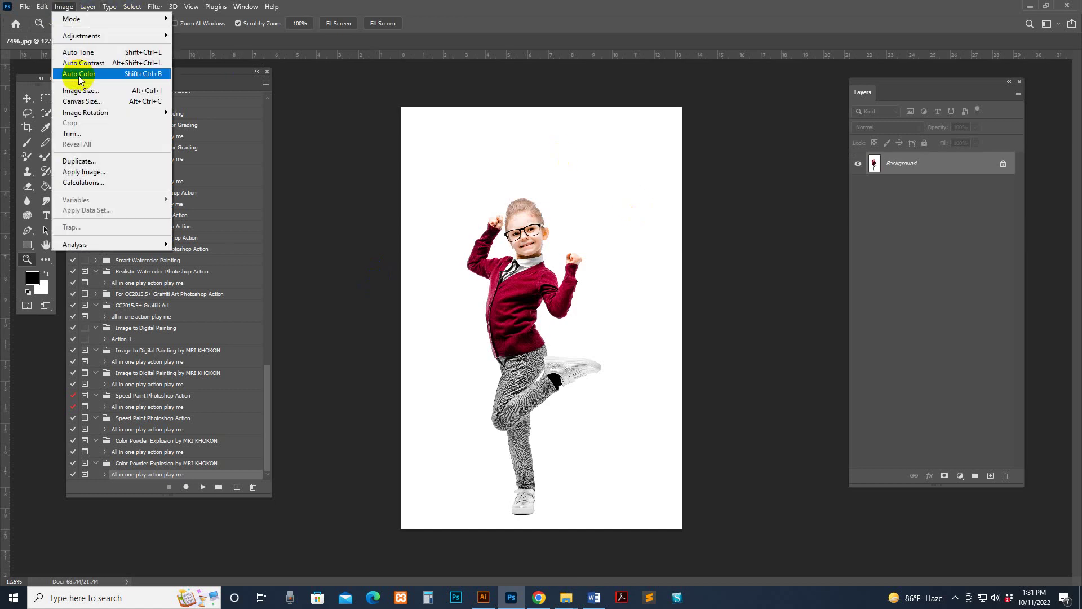
click(81, 91)
double_click(313, 257)
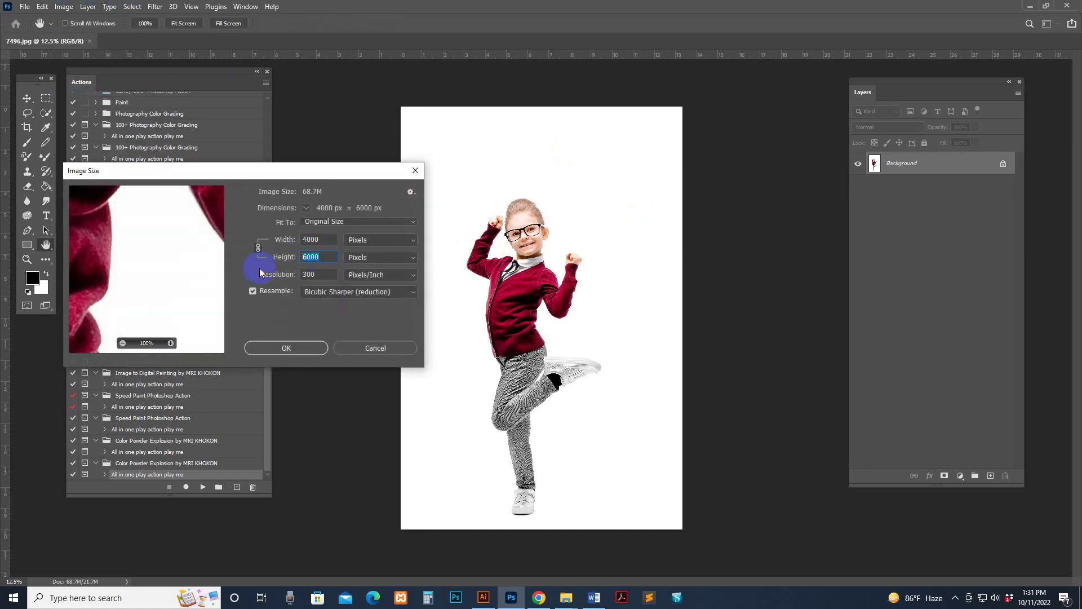
text(3000)
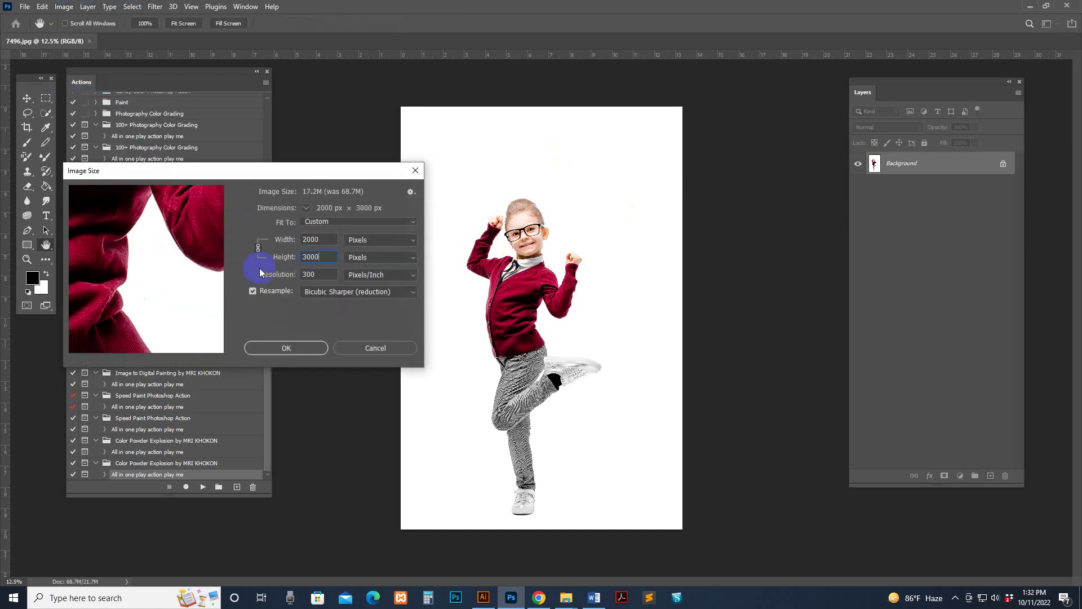
key(Return)
key(z)
key(ctrl+plus)
key(ctrl+plus)
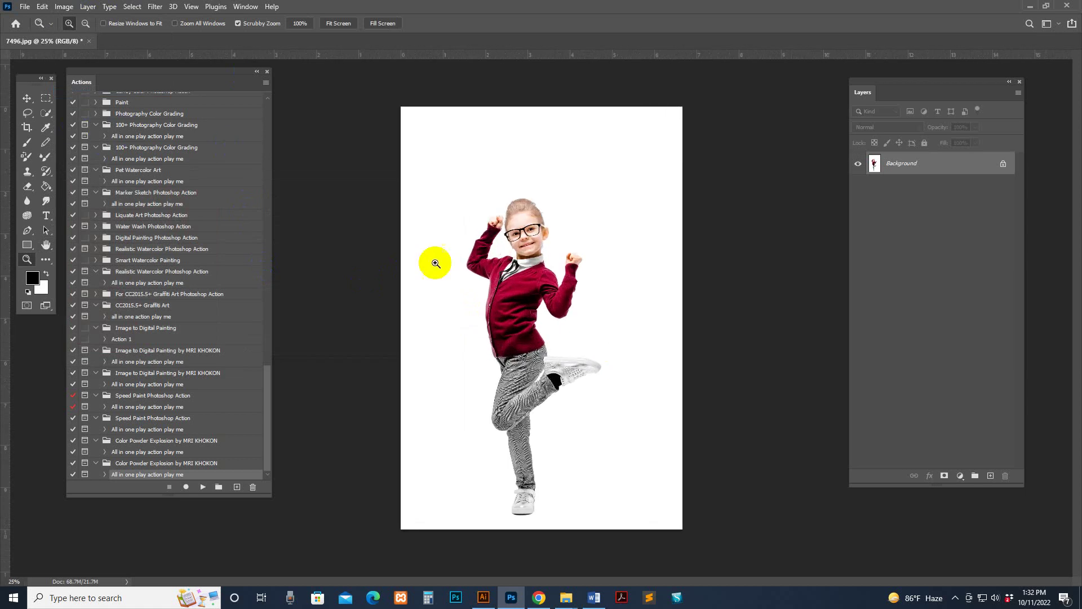
Widen the canvas slightly on both sides of the child with the Crop tool.
click(27, 129)
drag(401, 319, 392, 322)
drag(703, 318, 732, 318)
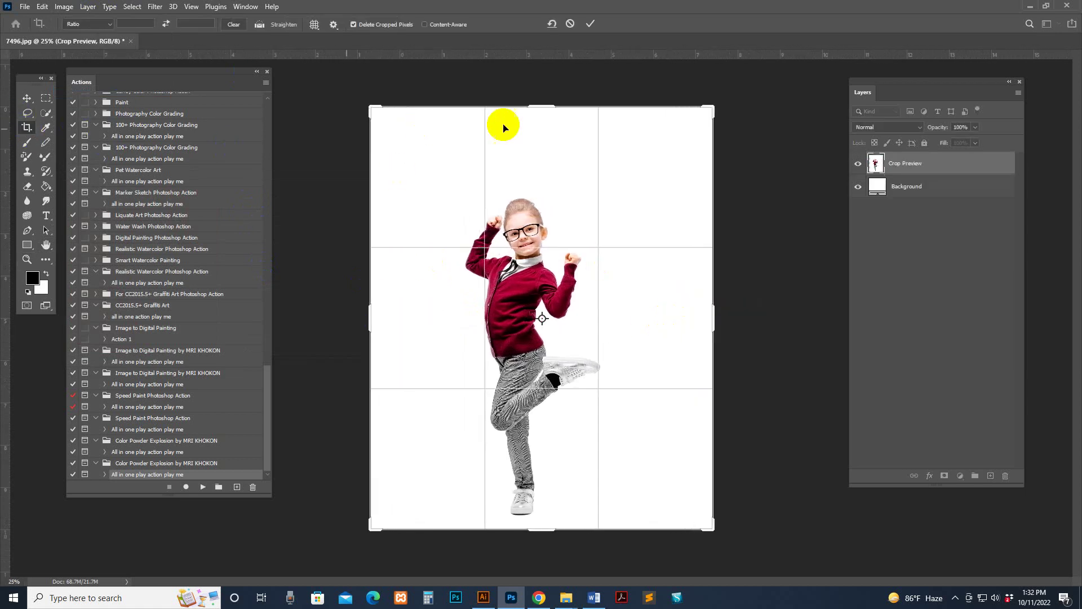
click(29, 100)
Select the child with Select Subject and add a new empty layer above the Background.
click(45, 112)
click(315, 23)
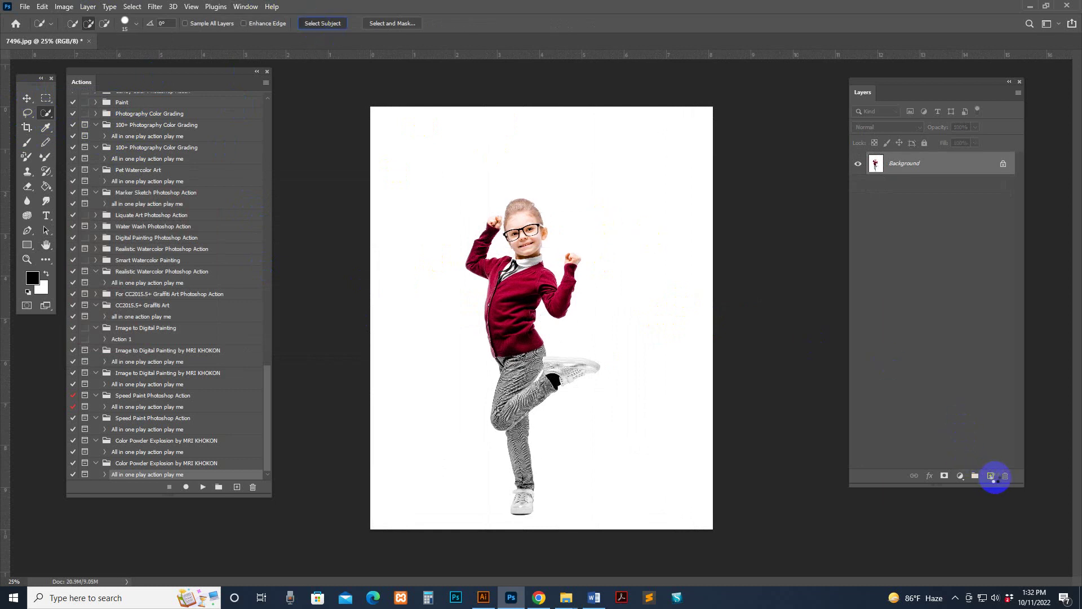
click(991, 475)
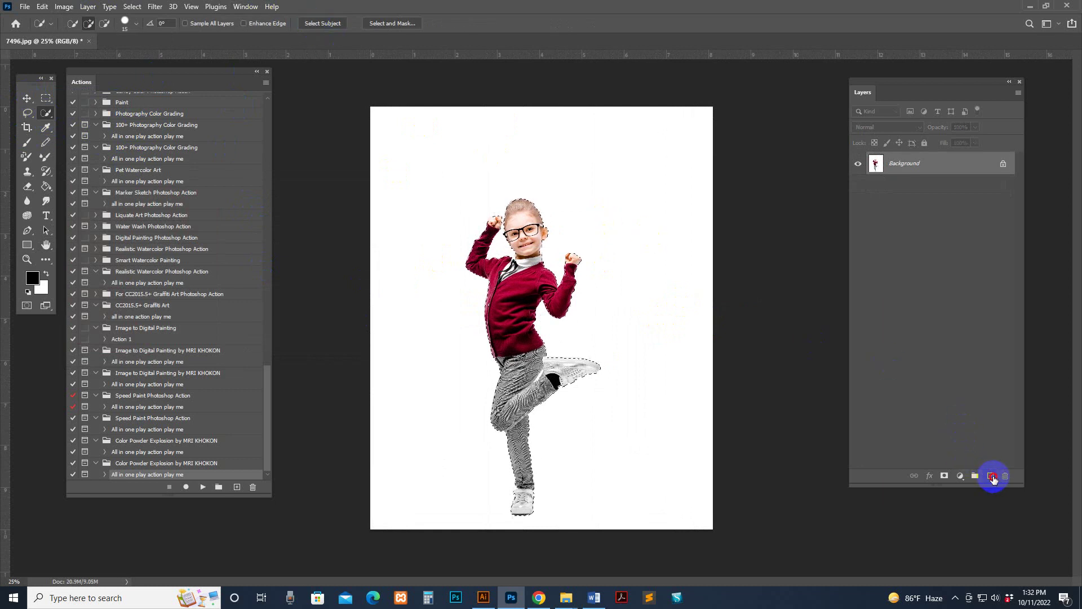
Fill the selected child silhouette on the new layer with pure red (ff0000) and deselect it.
click(46, 186)
click(32, 278)
click(914, 145)
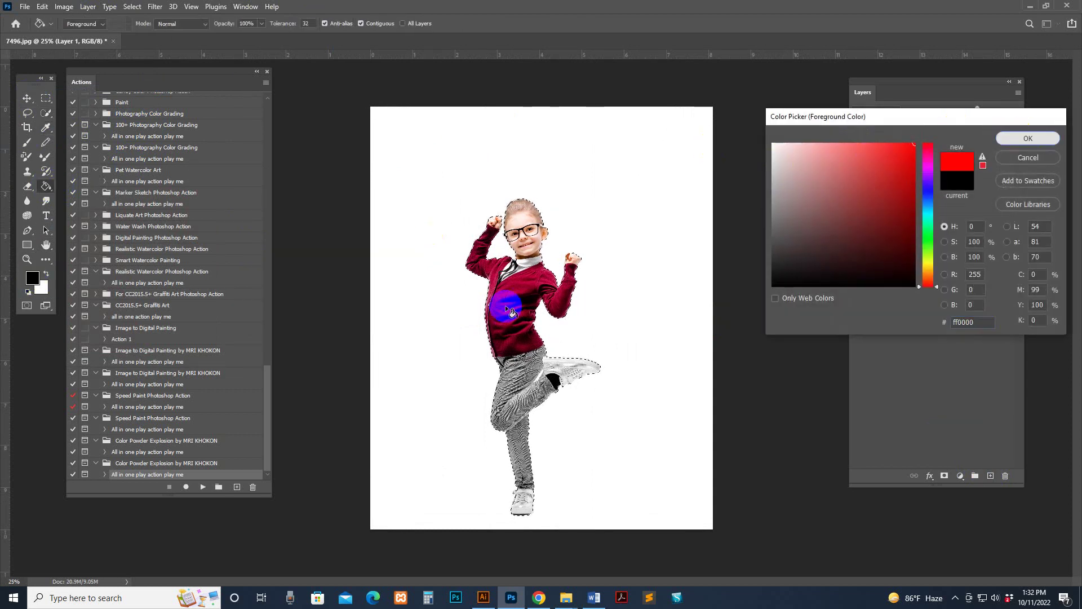
key(Return)
click(514, 281)
key(ctrl+d)
key(z)
click(514, 366)
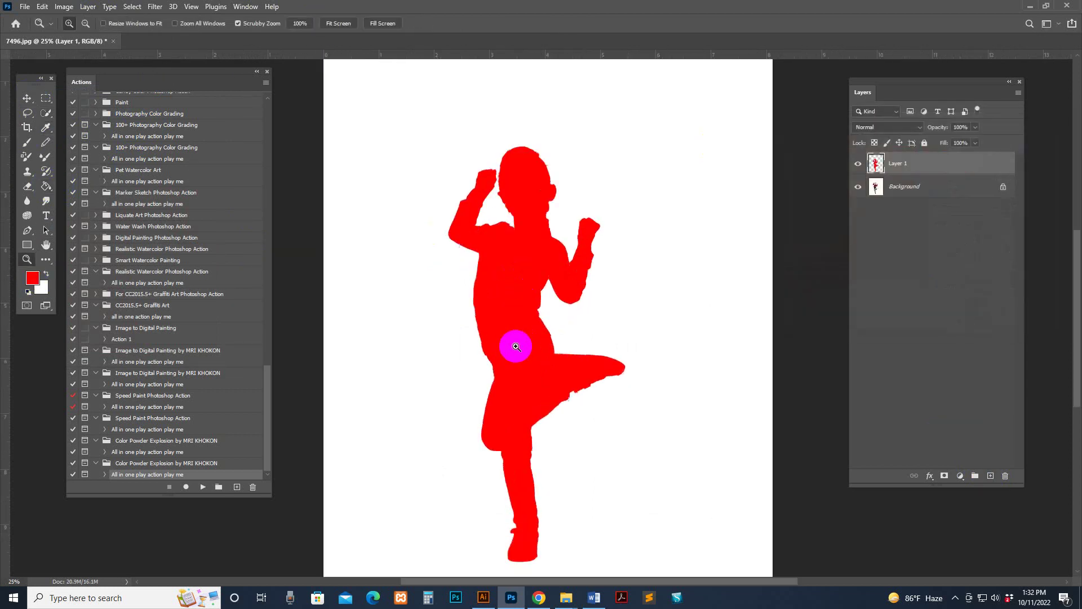
Rename the red silhouette layer to "brush".
text(b)
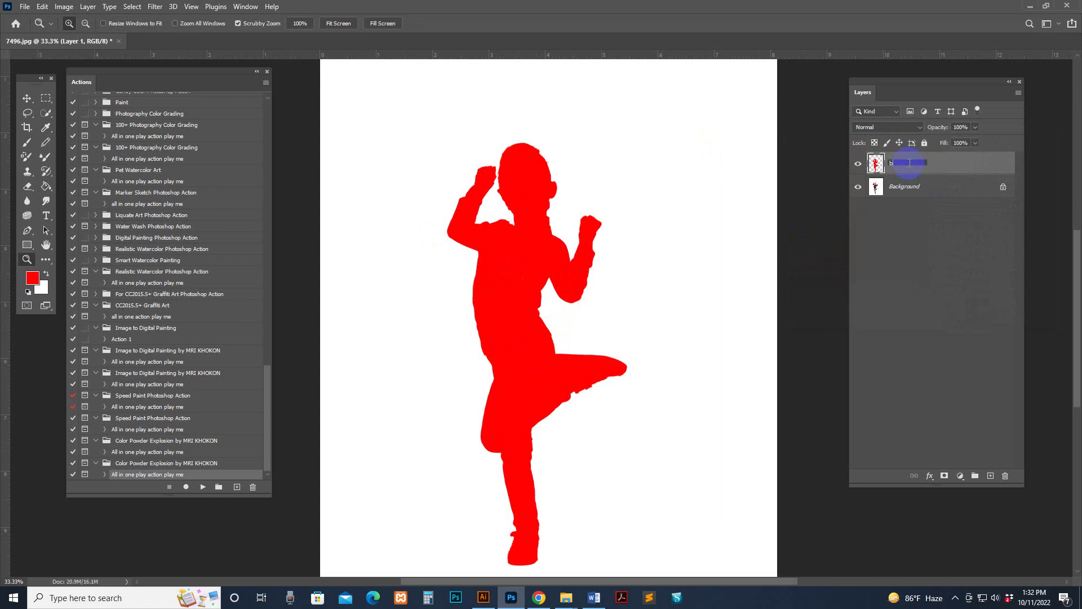
text(rush)
key(Return)
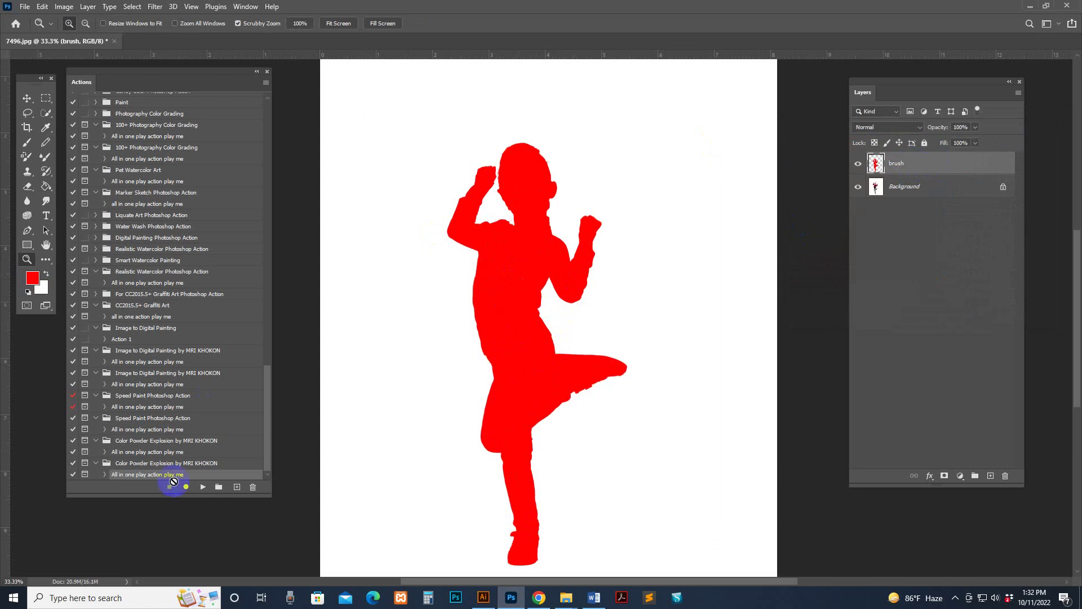
Play the Color Powder Explosion action "All in one play action play me", dismiss its closing message and inspect the result.
click(203, 487)
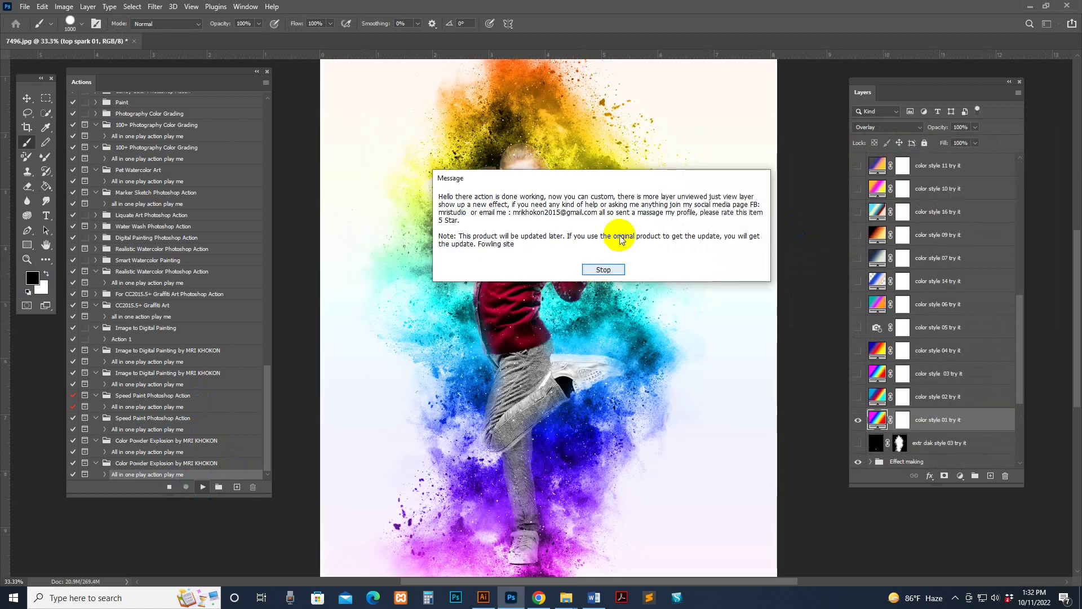
click(601, 268)
key(z)
click(560, 226)
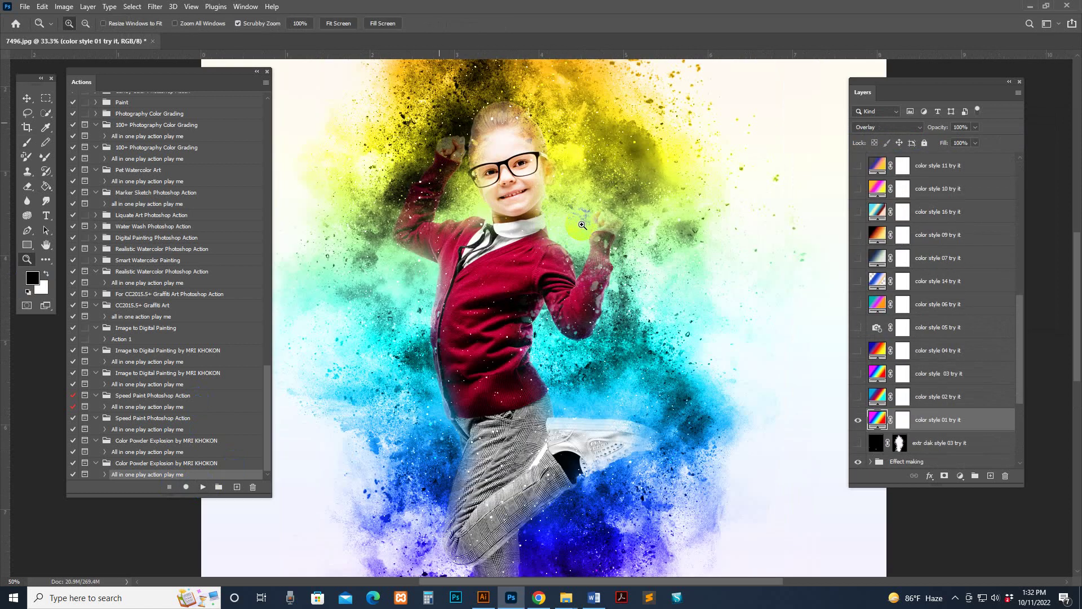
alt+click(582, 225)
Show the dark background color 02 layer and turn on the add extra color 01 adjustment layer.
scroll(930, 394, down, 5)
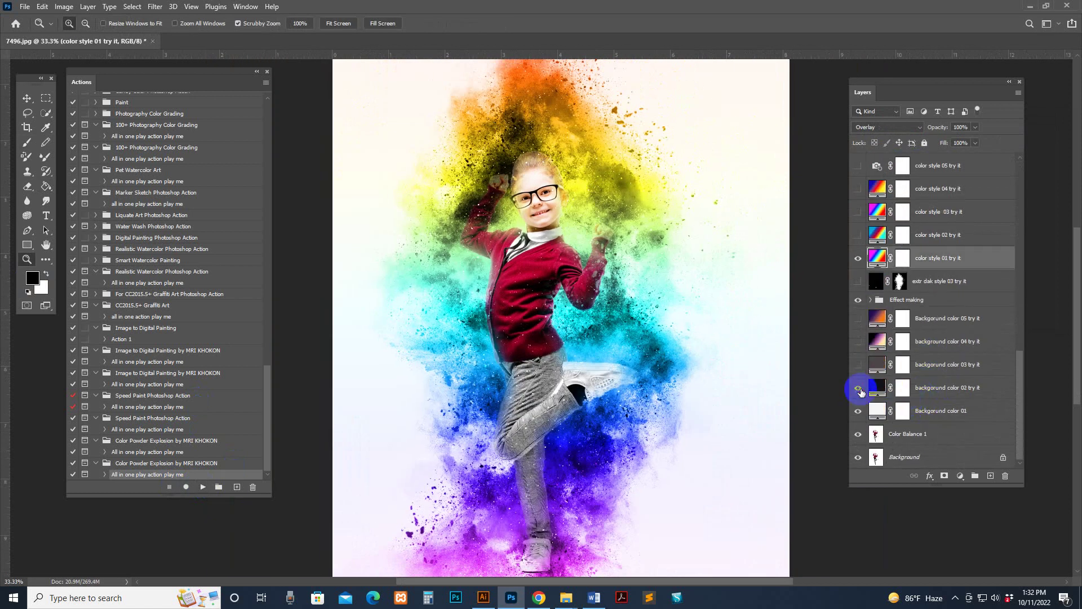
click(859, 389)
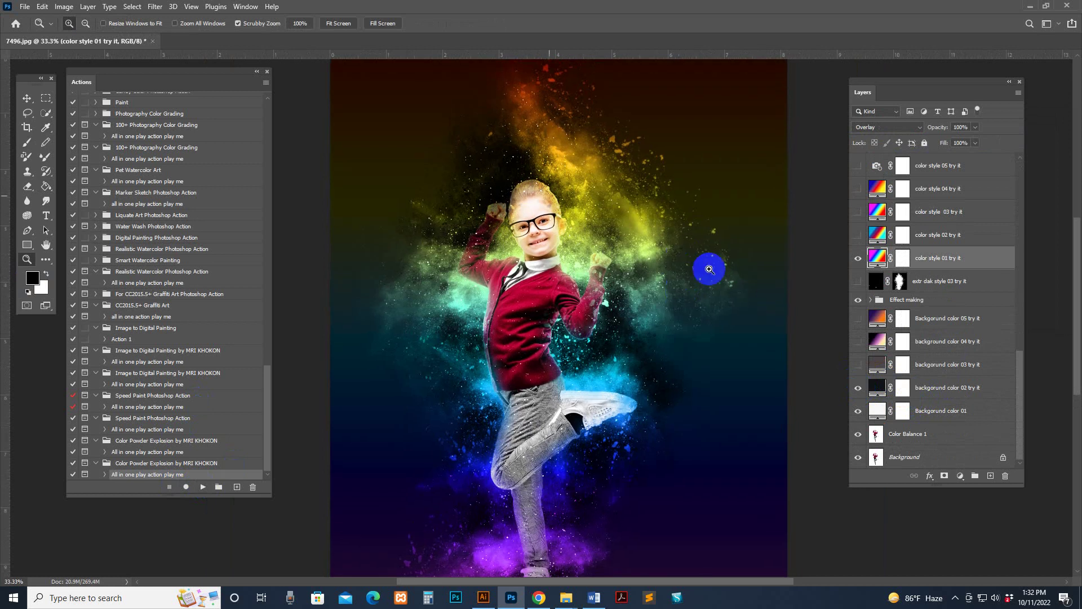
scroll(949, 286, up, 2)
scroll(935, 281, up, 6)
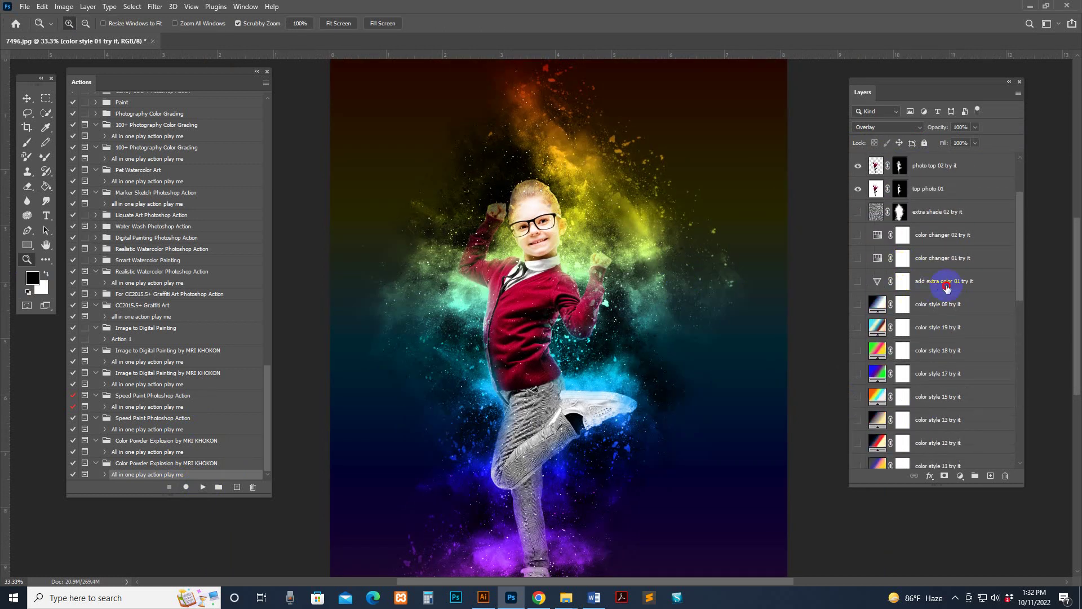
click(947, 287)
click(857, 282)
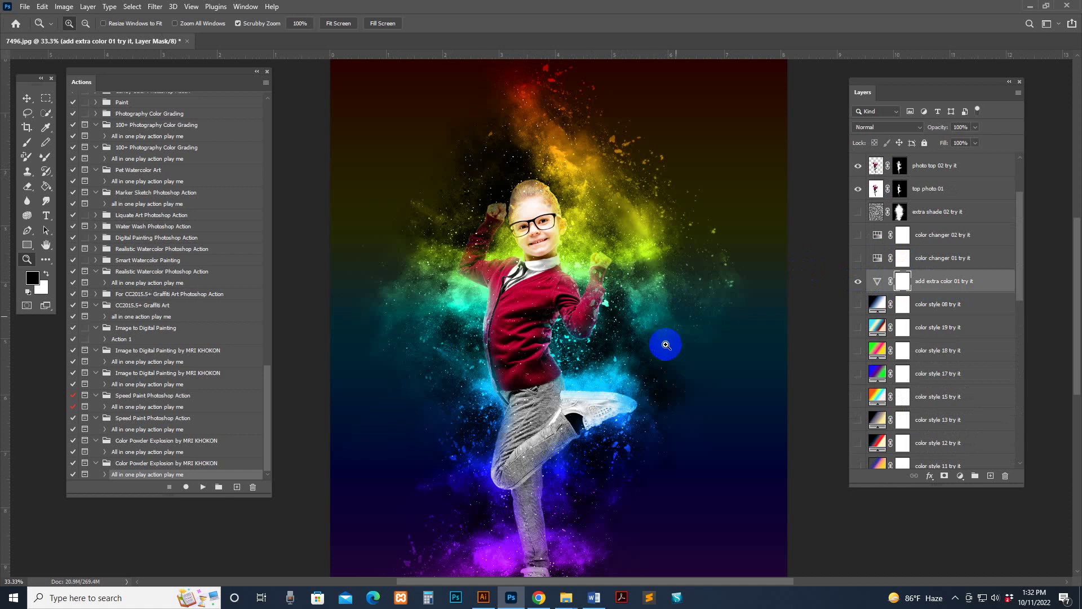
click(857, 282)
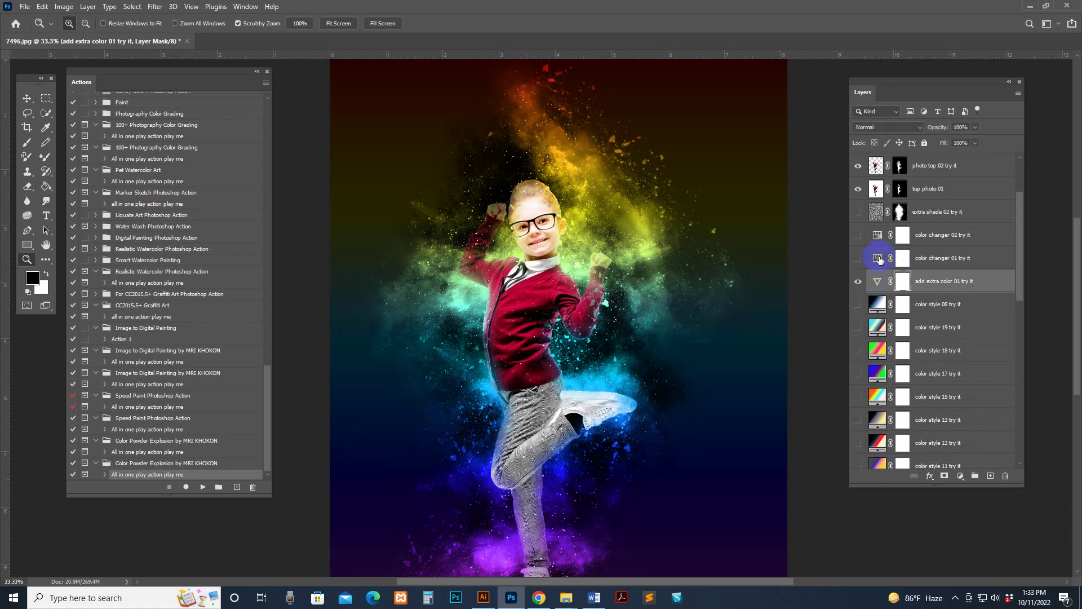
Show the color changer 01 layer and set its Hue/Saturation hue to -7.
click(880, 259)
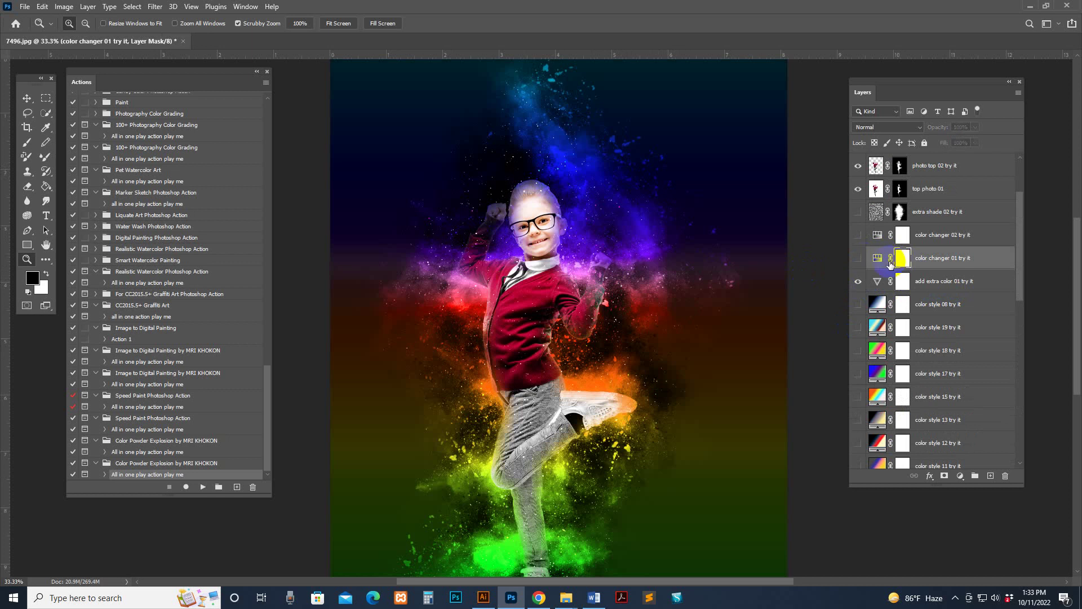
click(859, 259)
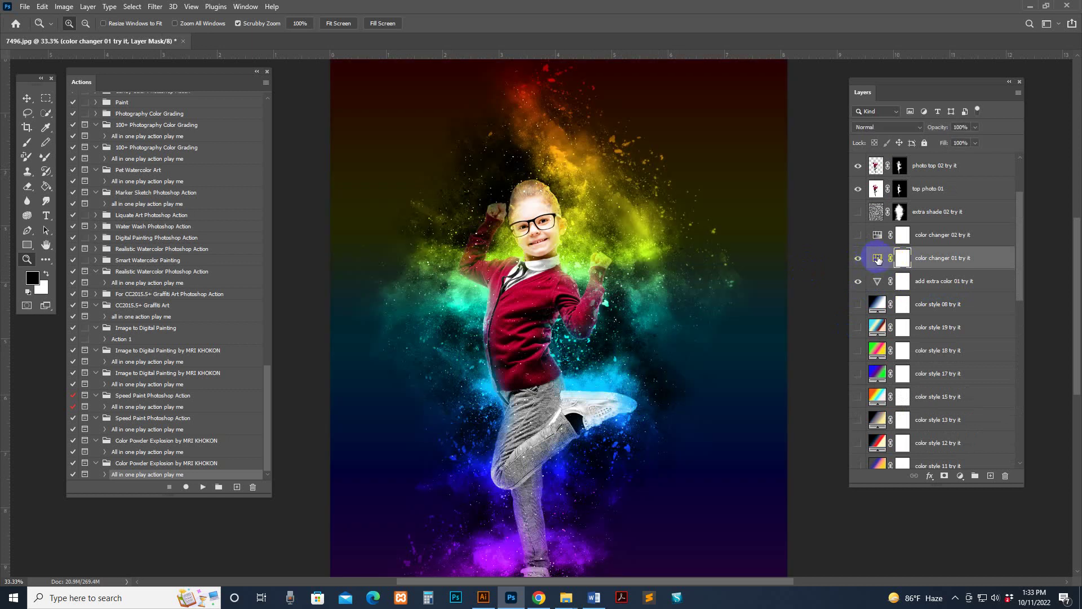
double_click(877, 259)
drag(153, 272, 192, 280)
click(858, 280)
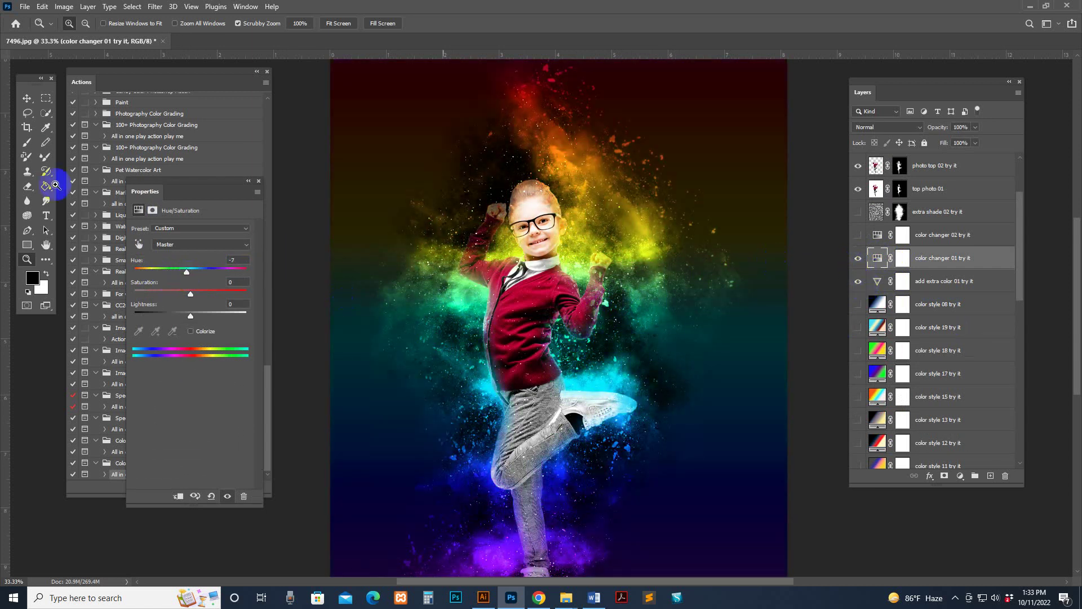
click(258, 181)
Open the gradient fill of the color style 01 layer, try larger scales and set the scale to 100%.
scroll(883, 341, down, 10)
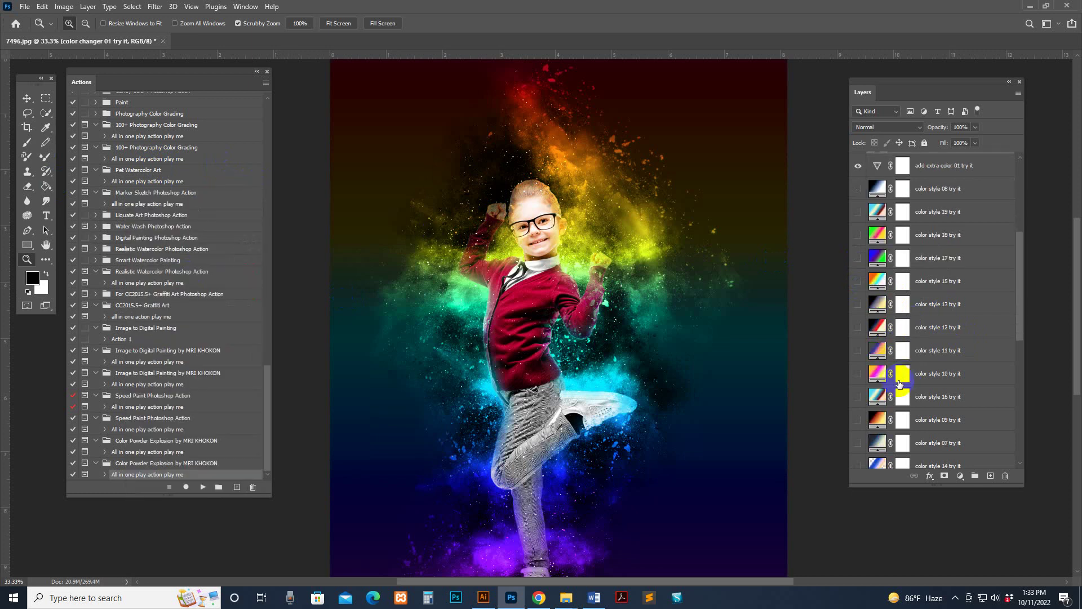
double_click(877, 305)
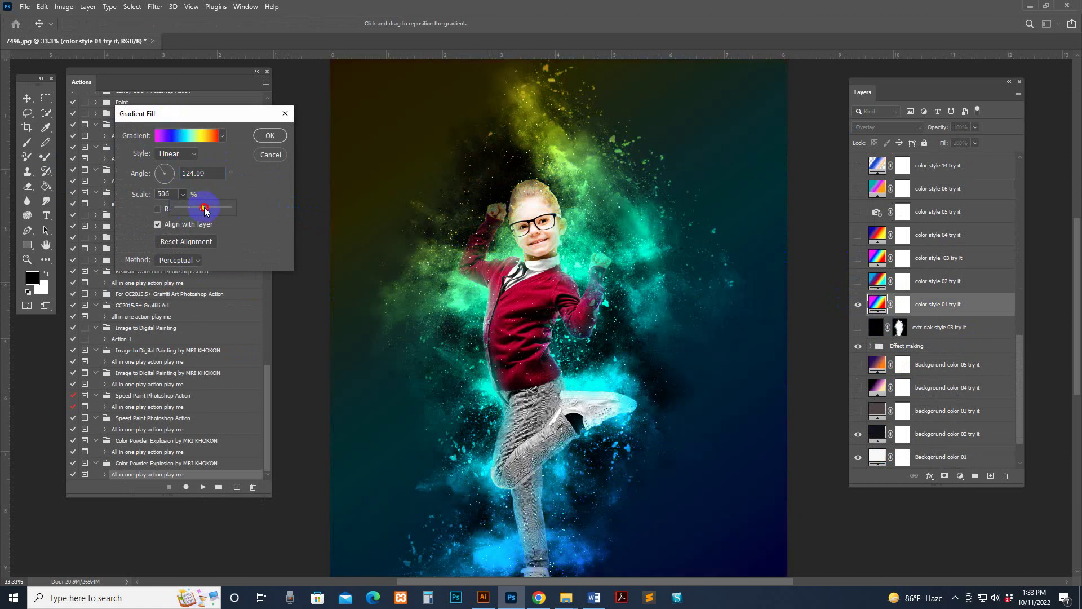
drag(205, 211, 206, 211)
click(194, 210)
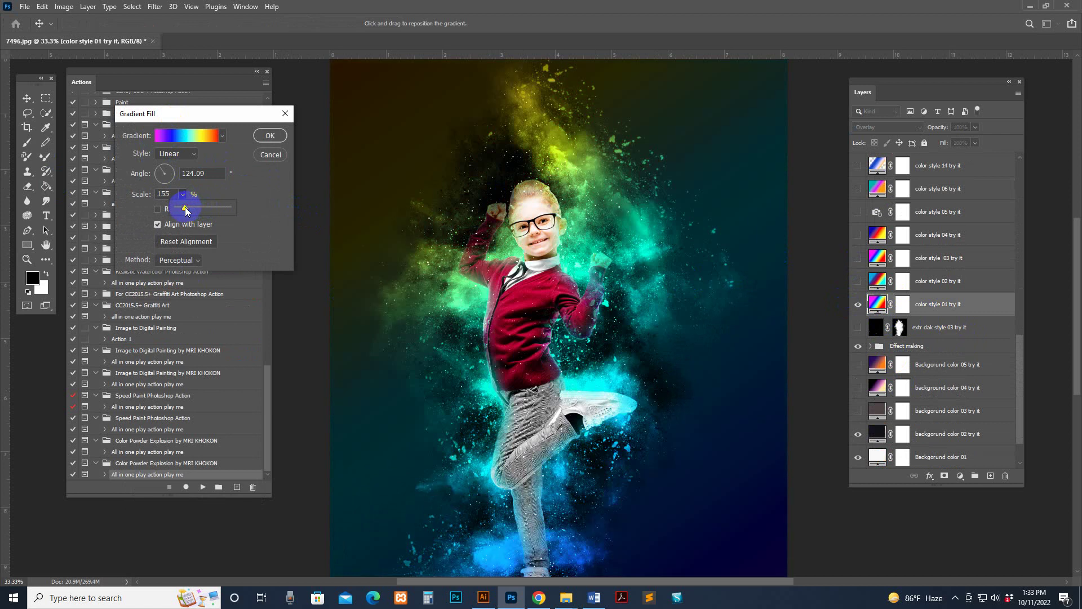
click(180, 211)
drag(185, 210, 183, 211)
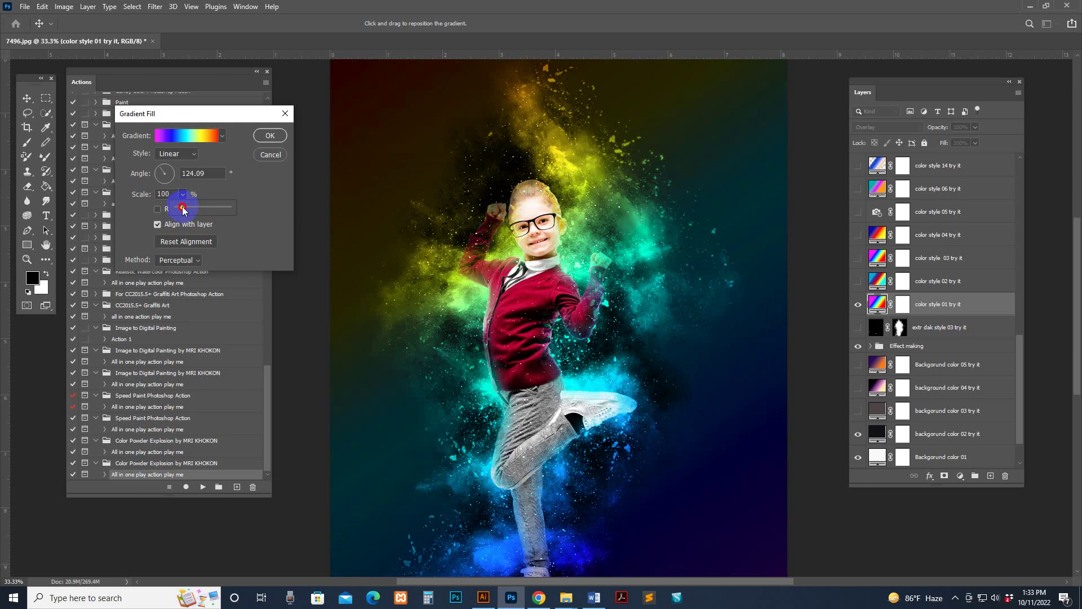
Rotate the color style 01 gradient to an angle of 34.97° and apply the gradient fill.
click(157, 175)
drag(161, 180, 173, 170)
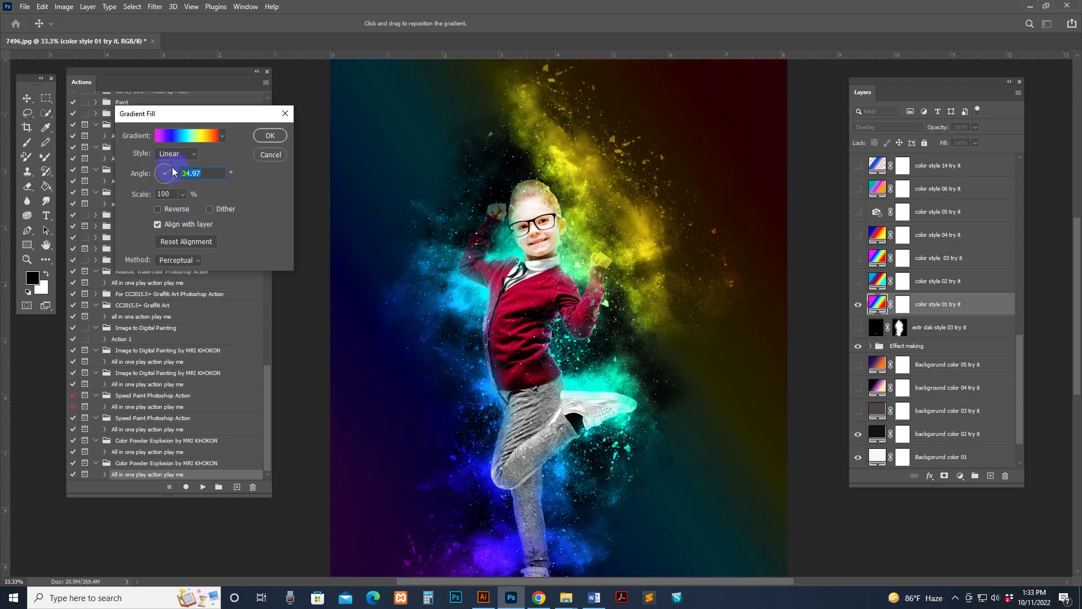
click(270, 135)
key(z)
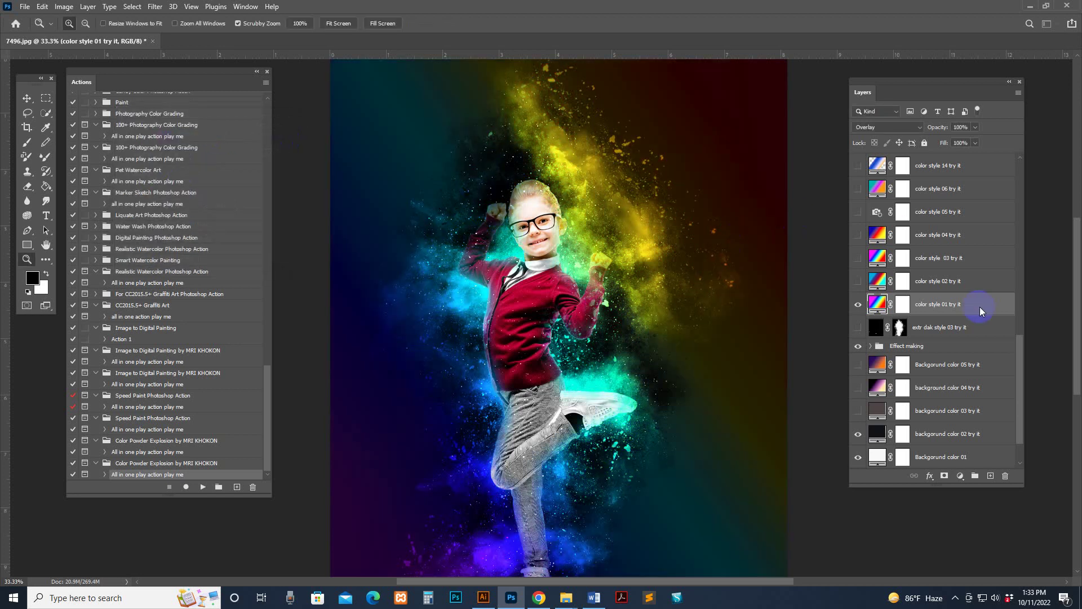
click(583, 237)
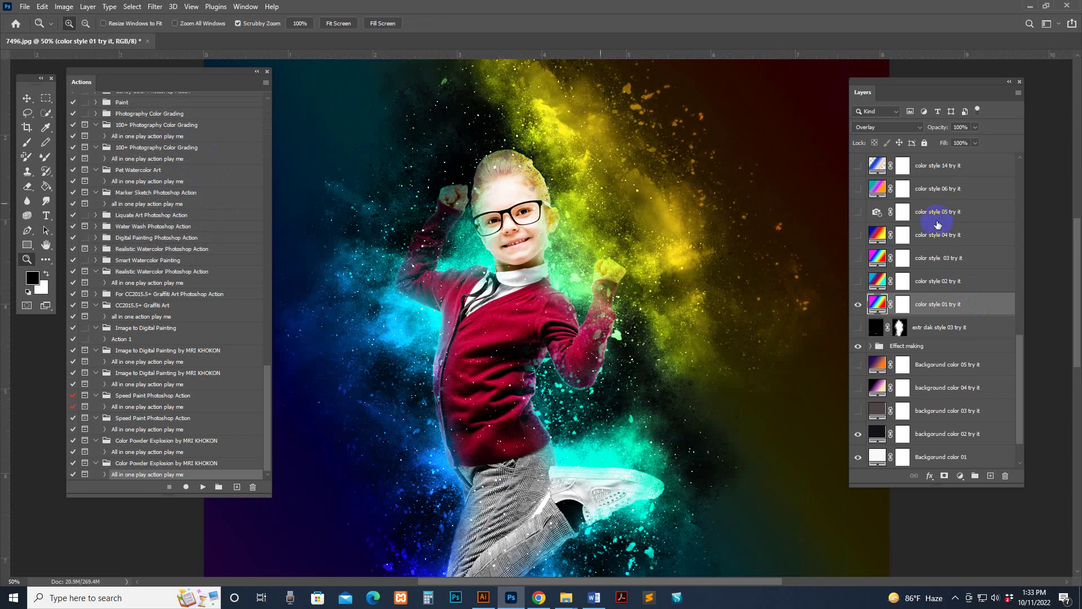
Hide the photo top 02 and top photo 01 layers.
scroll(938, 225, up, 10)
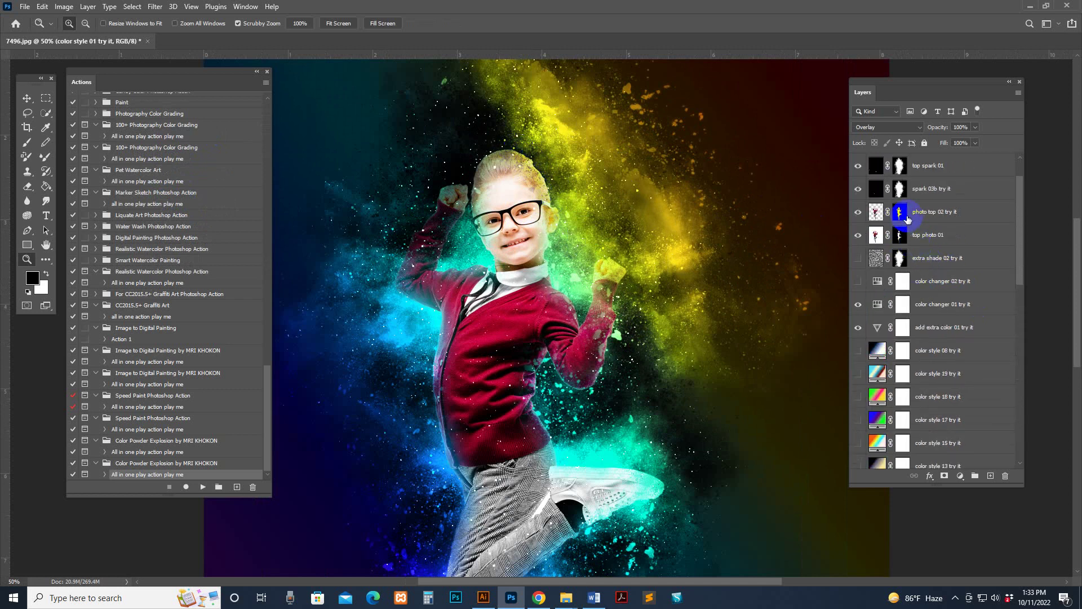
click(898, 215)
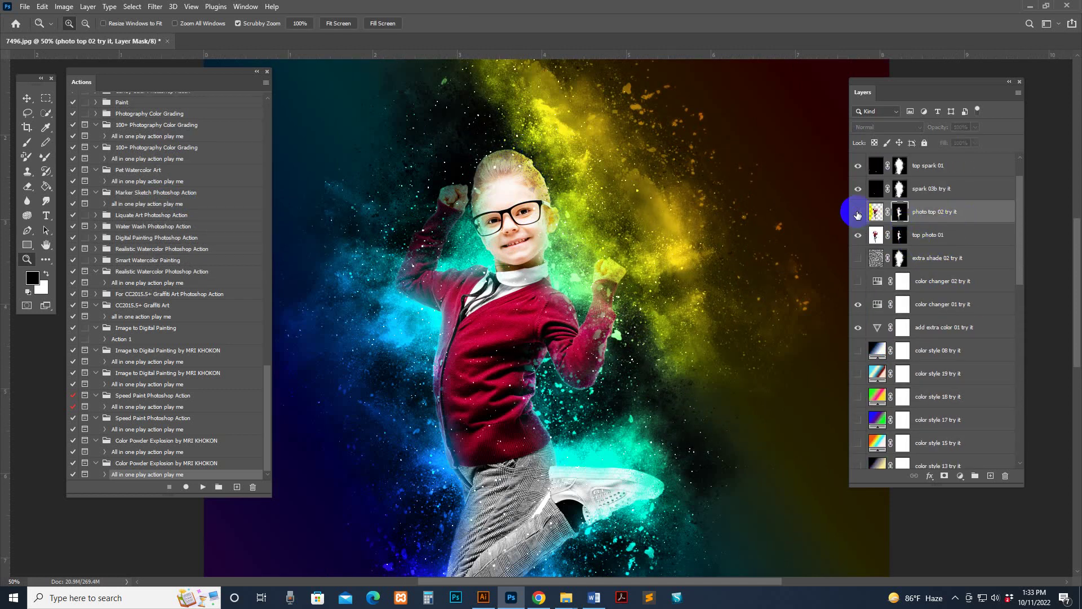
click(858, 213)
click(860, 237)
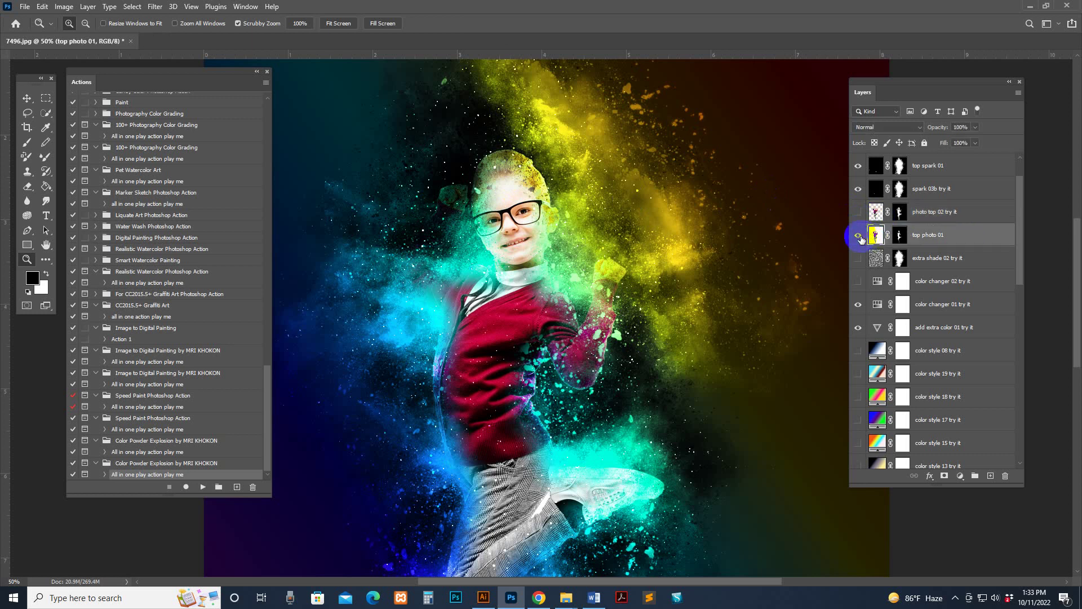
click(857, 237)
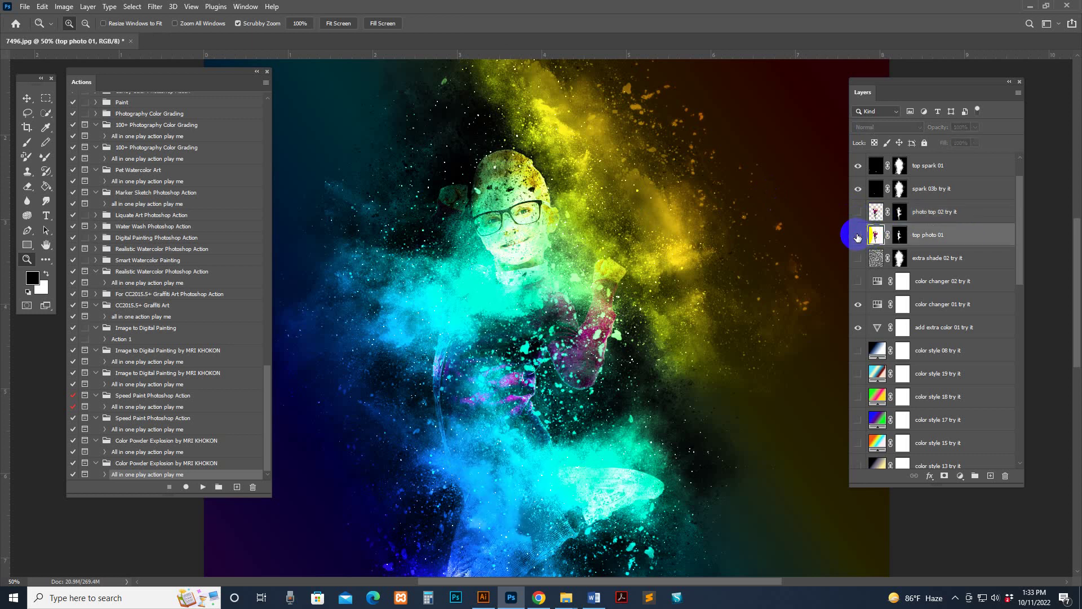
Paint black with a 90 px soft round brush on the main photo 01 mask in the Effect making group, over the hair edge and the bent arm.
scroll(907, 395, down, 10)
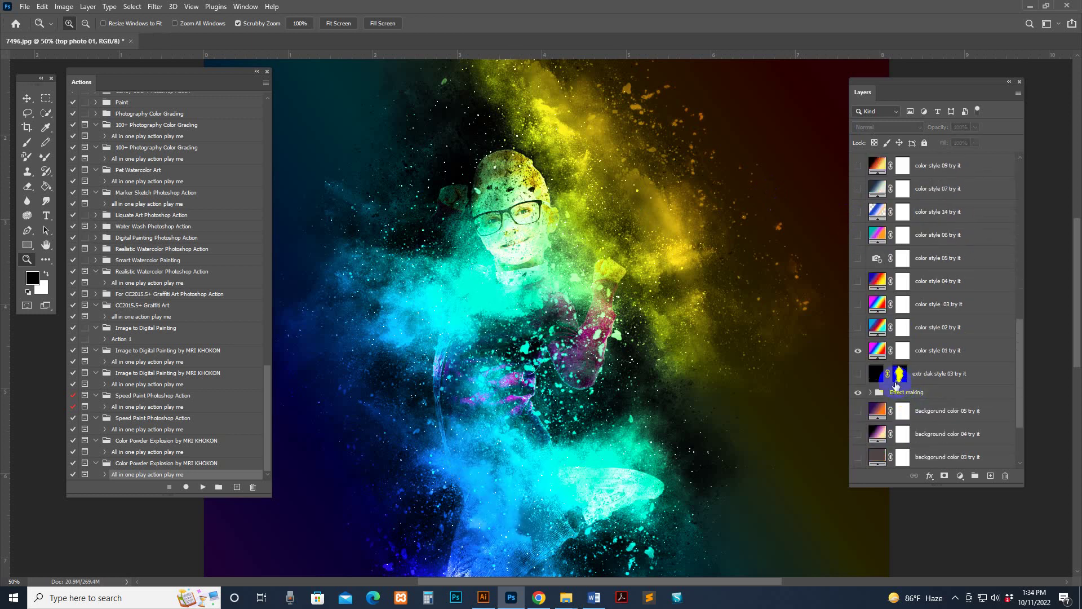
click(892, 394)
click(870, 392)
scroll(913, 364, down, 3)
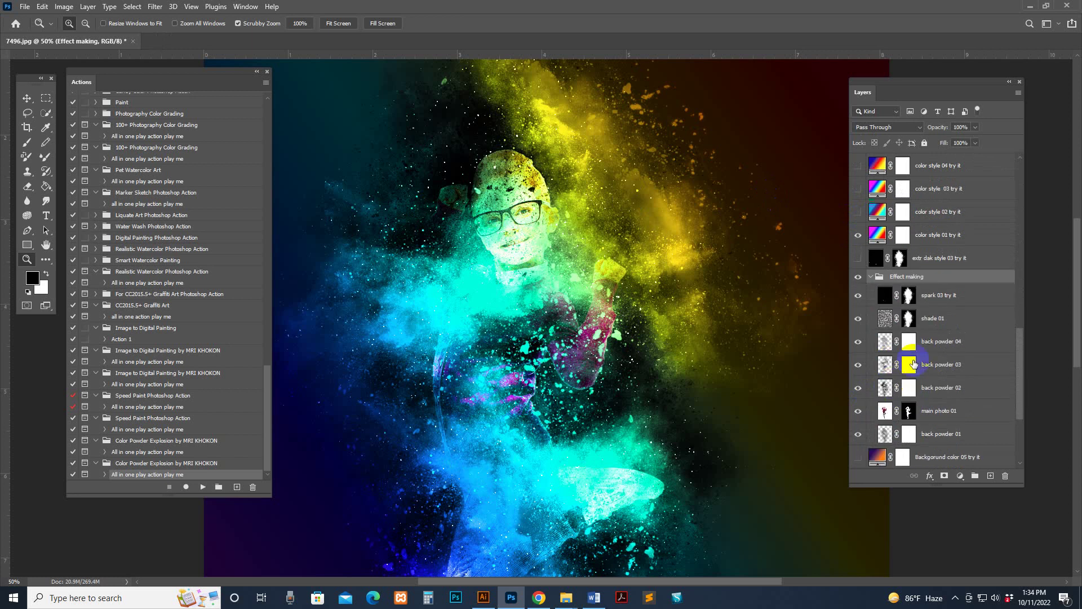
click(909, 411)
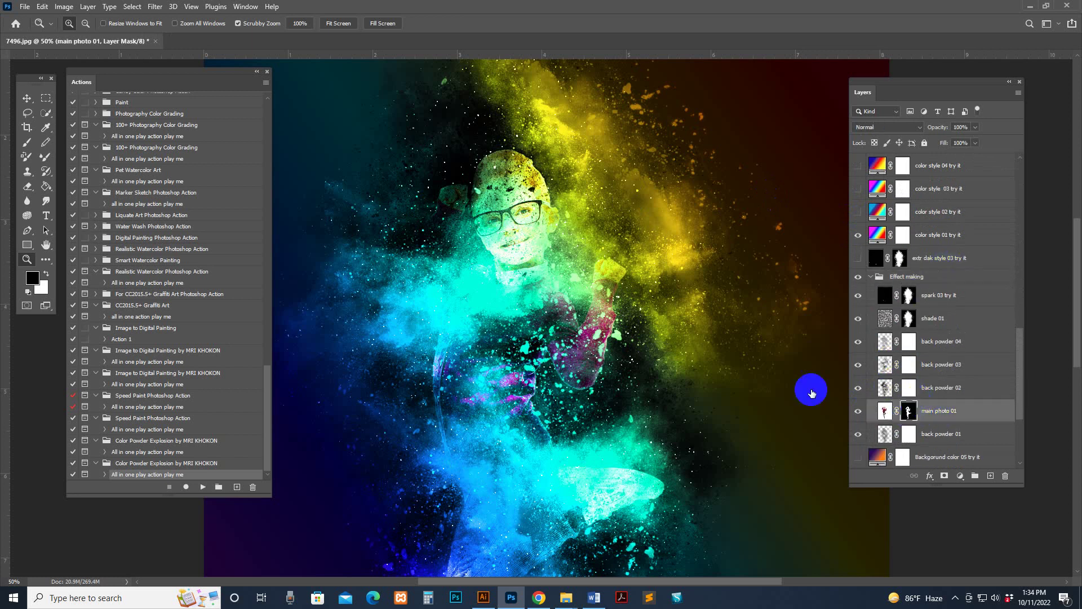
click(27, 142)
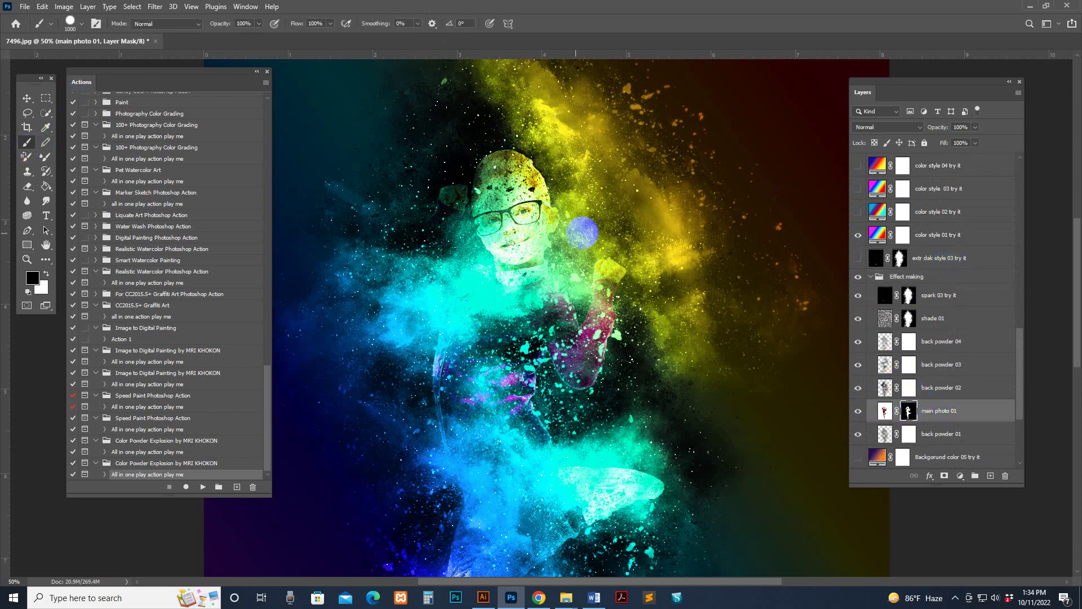
click(82, 23)
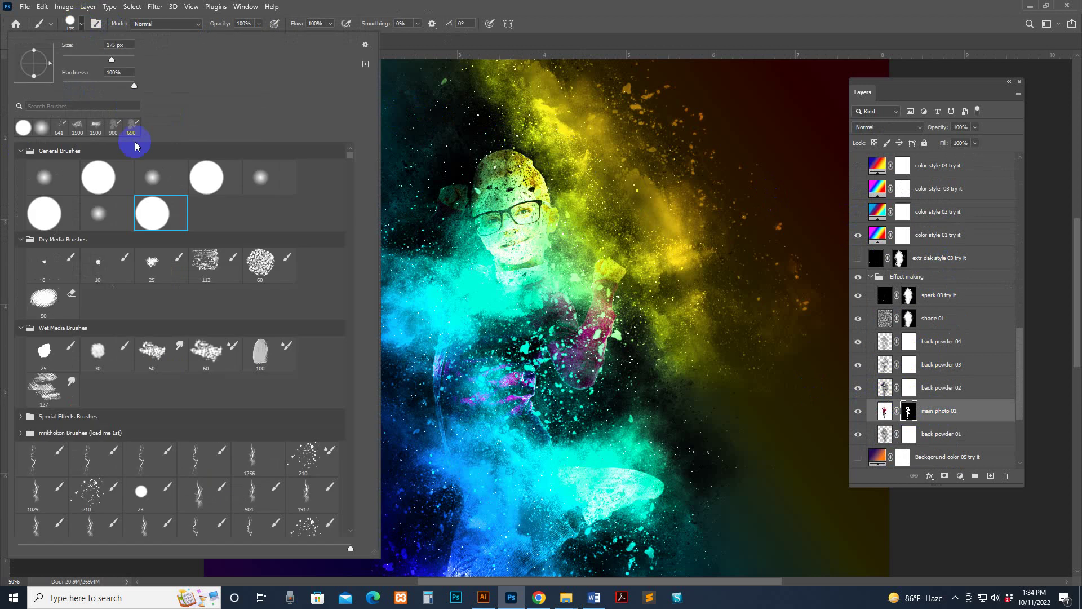
click(100, 211)
click(494, 148)
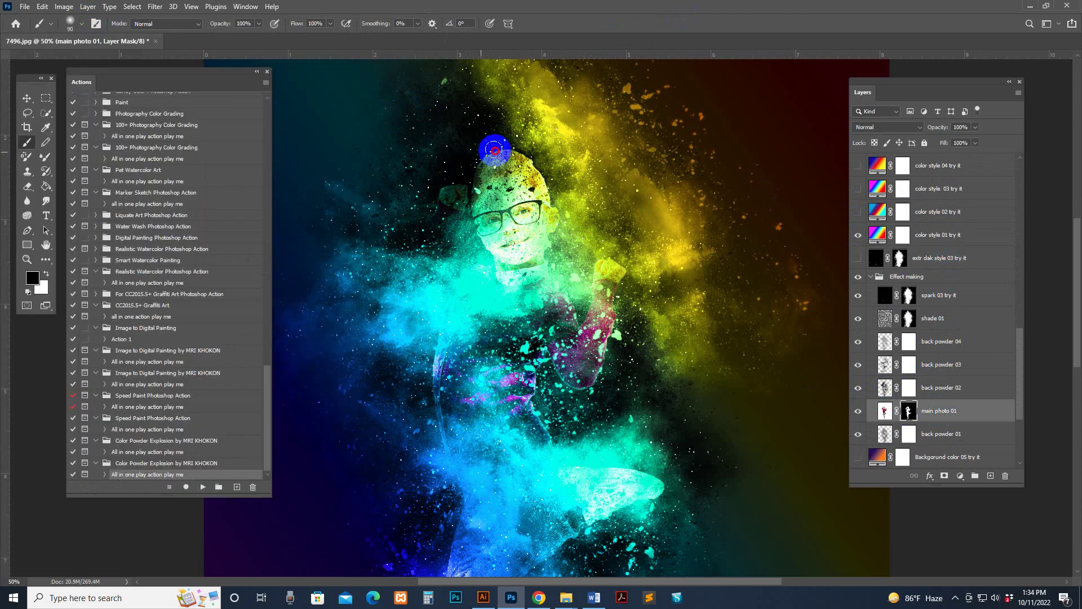
mouse_move(494, 149)
mouse_down()
mouse_move(562, 206)
mouse_move(491, 177)
mouse_up()
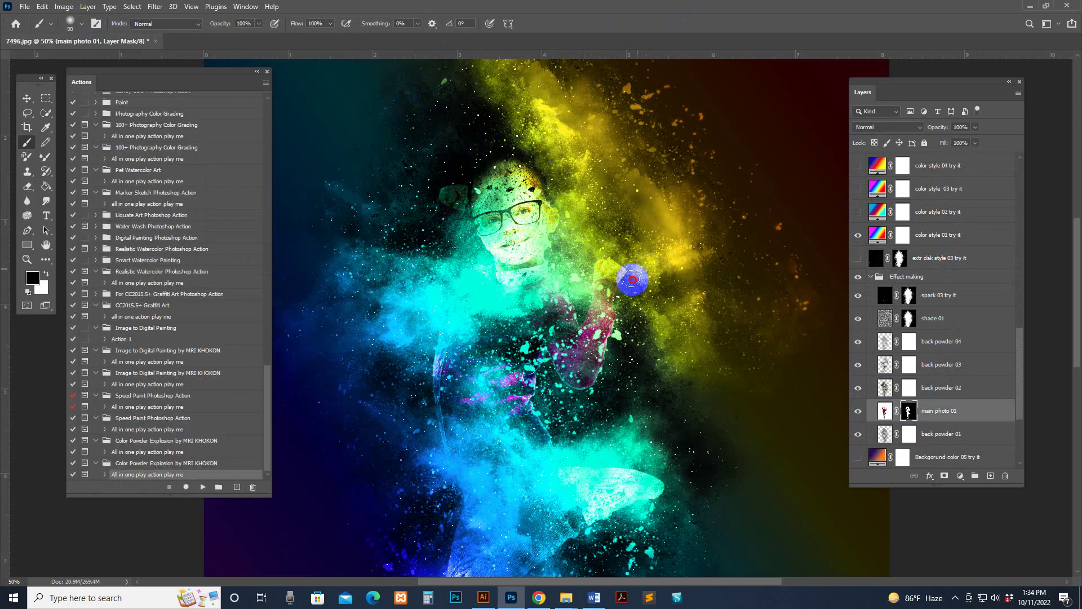
mouse_move(632, 280)
mouse_down()
mouse_move(591, 383)
mouse_move(555, 354)
mouse_up()
Show the top photo 01 and photo top 02 layers again.
click(908, 341)
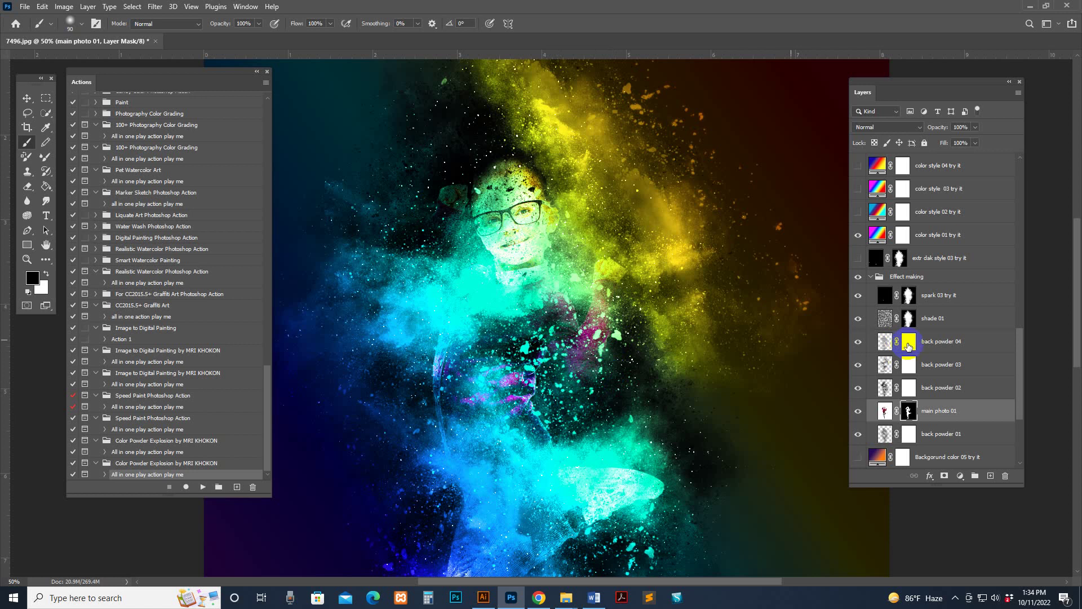
scroll(952, 240, up, 10)
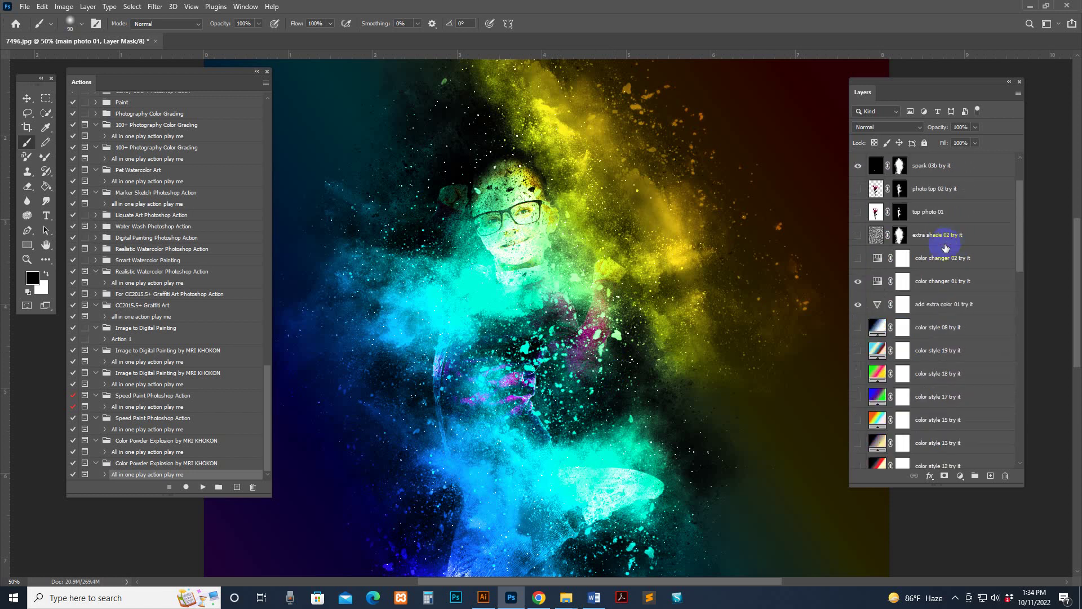
click(854, 216)
click(854, 215)
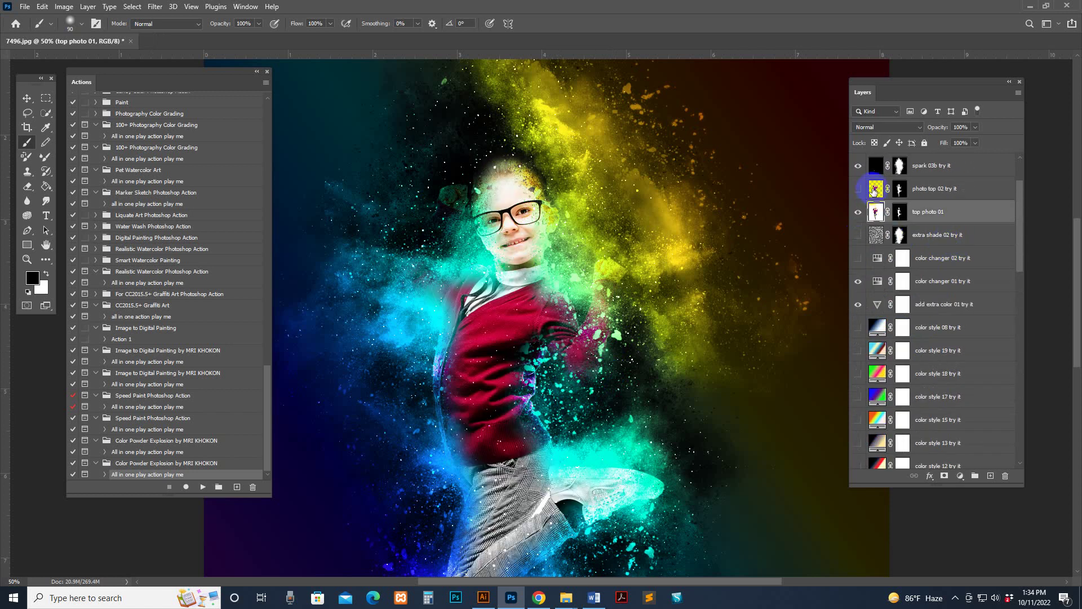
click(861, 191)
click(856, 191)
Paint black on the photo top 02 layer mask to fade the top of the child's hair and the raised fist beside the head.
click(900, 196)
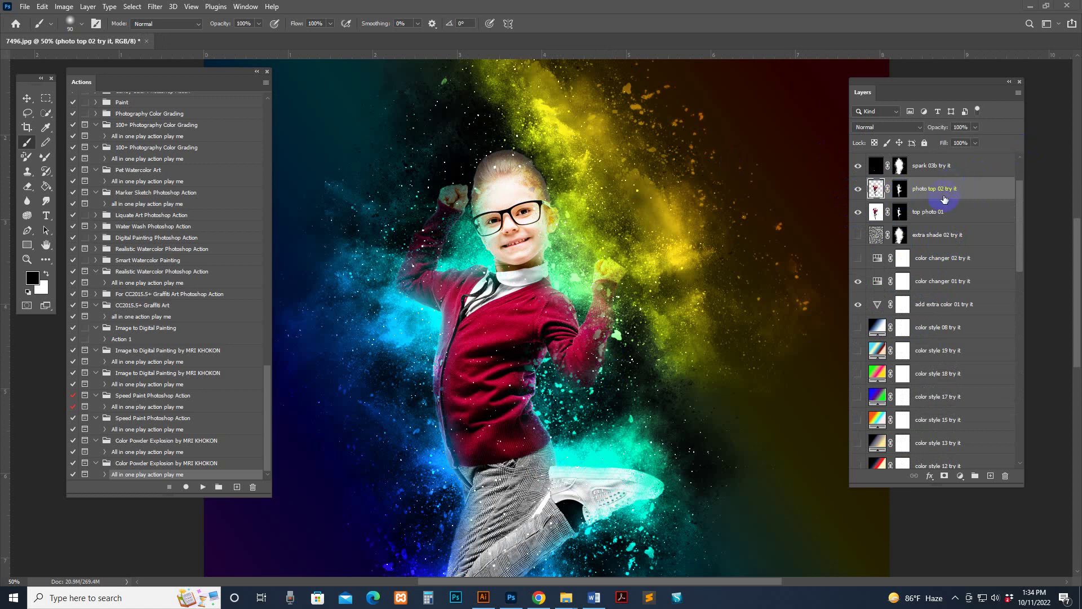
click(900, 189)
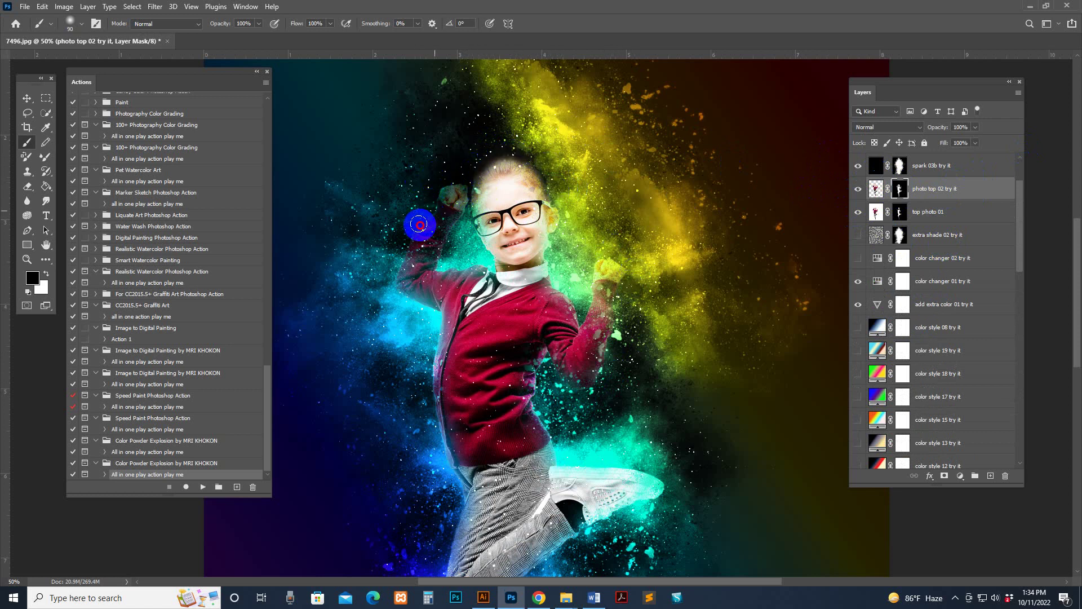
scroll(931, 261, up, 3)
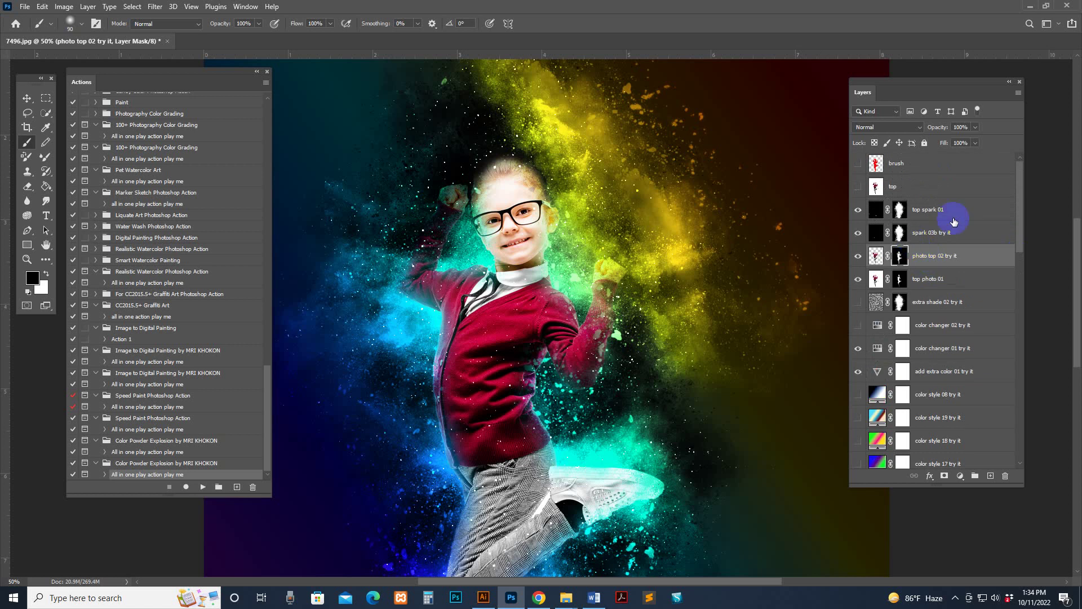
Examine the masked child photo close up and as a whole, and review the color style and Effect making layers.
ctrl+click(569, 265)
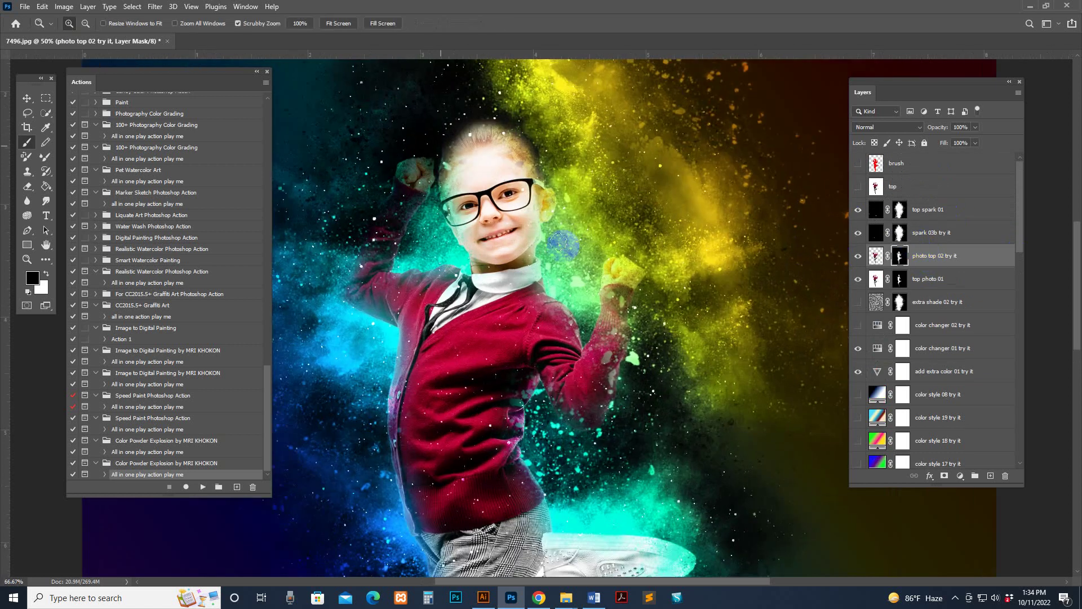
alt+click(540, 247)
alt+click(507, 231)
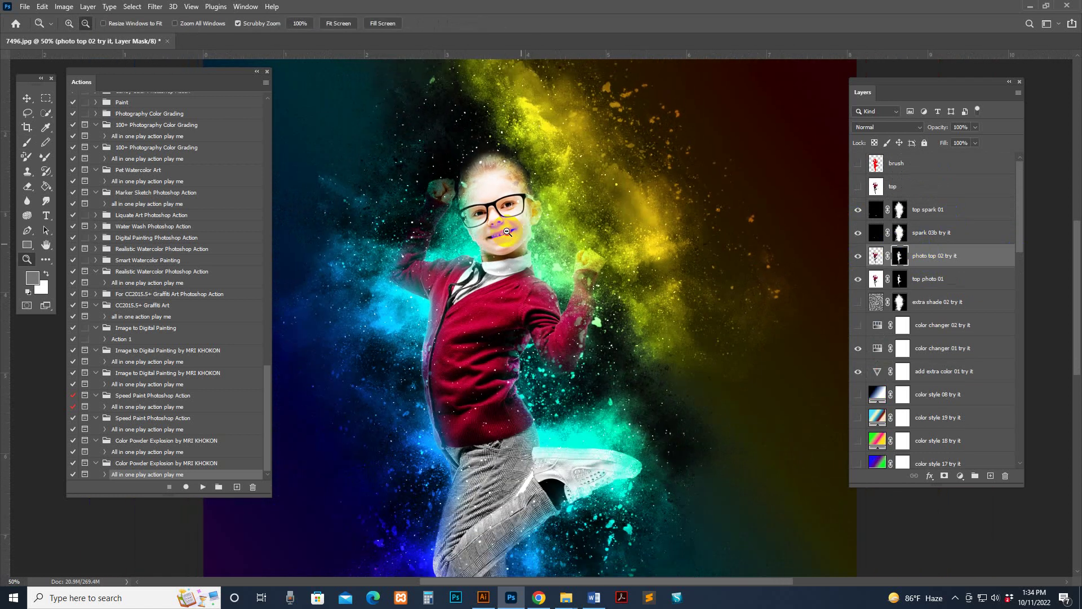
alt+click(507, 231)
key(b)
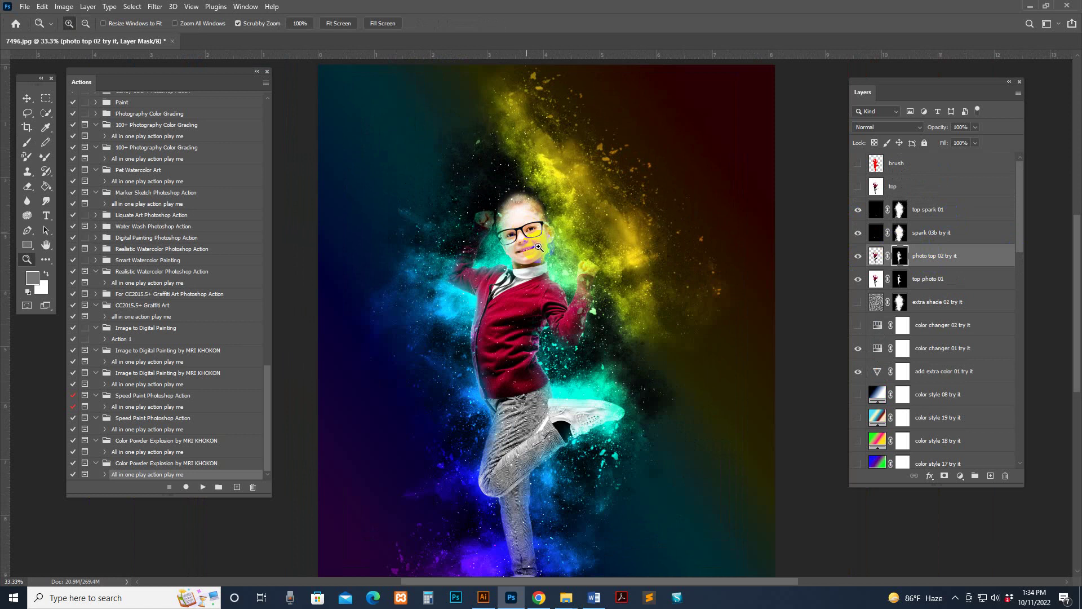
drag(611, 353, 592, 271)
drag(524, 241, 550, 269)
scroll(947, 333, down, 10)
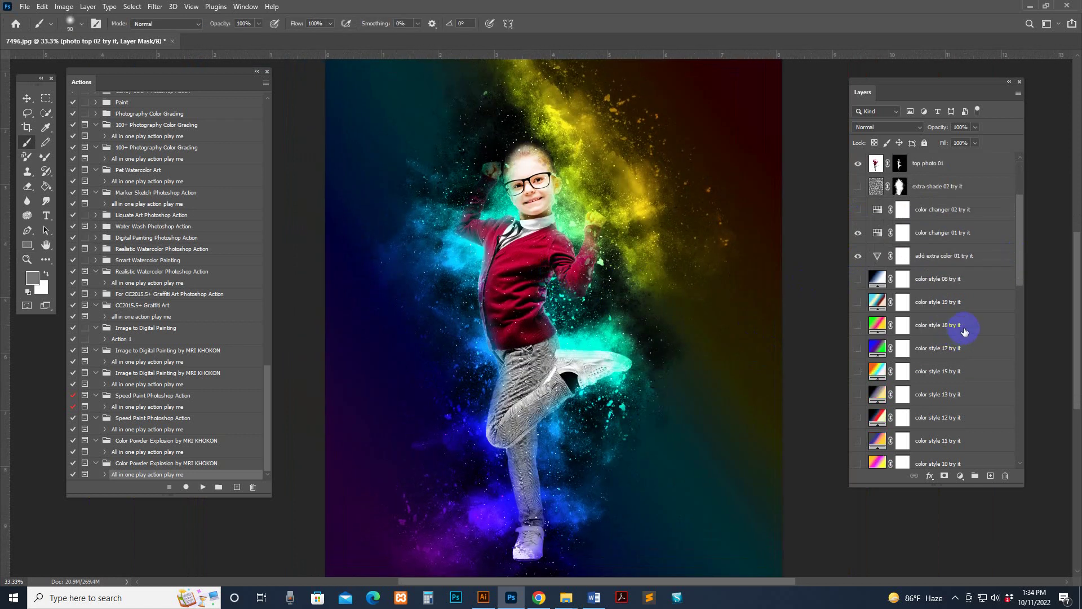
scroll(965, 332, down, 8)
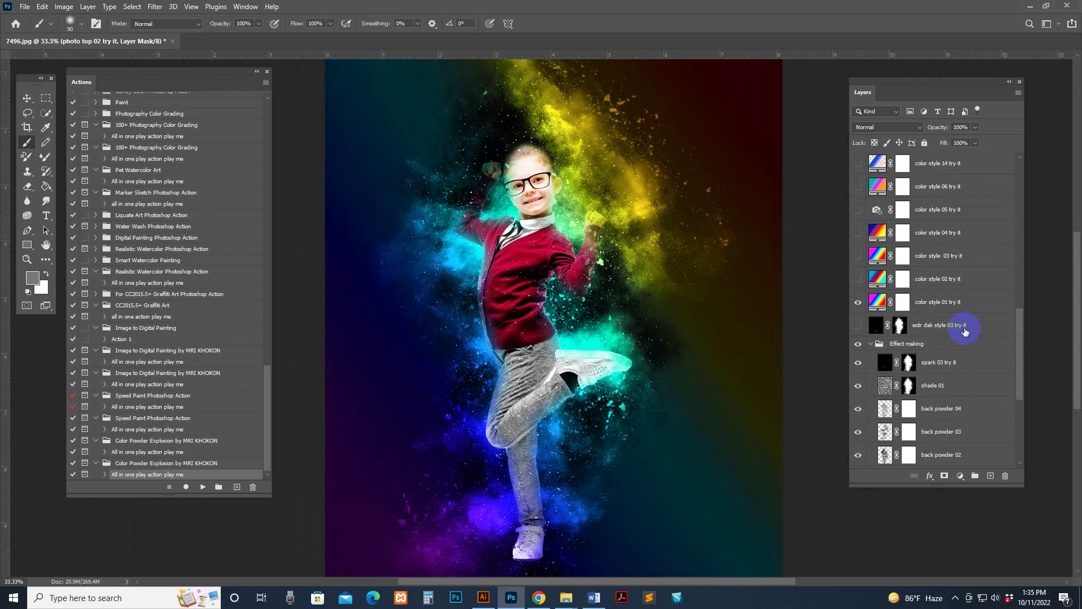